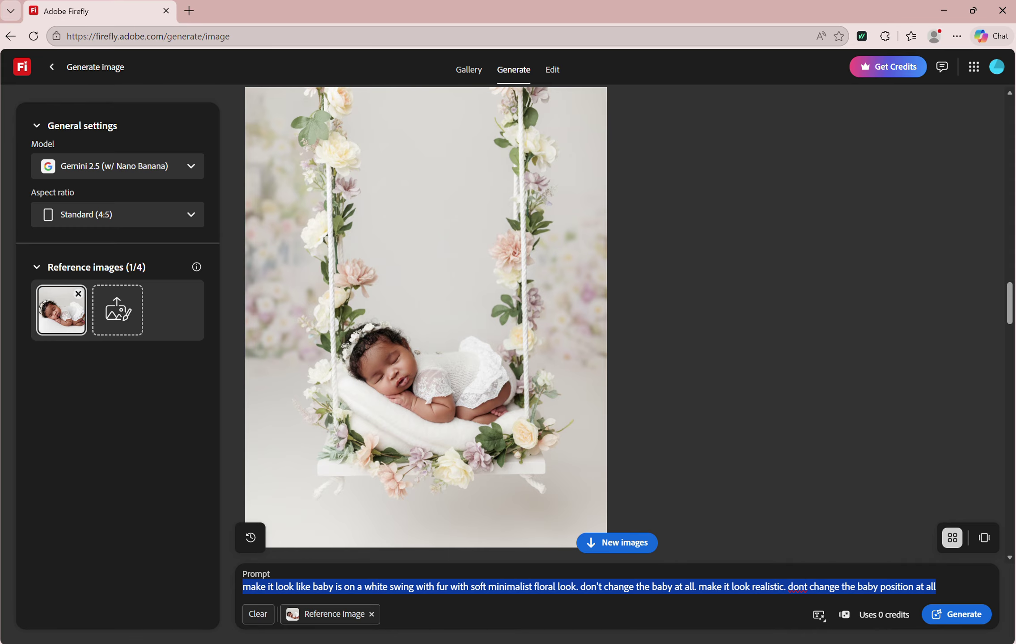
Step: Review the generated baby swing images and open the one with flower-covered ropes for editing
mouse_move(381, 376)
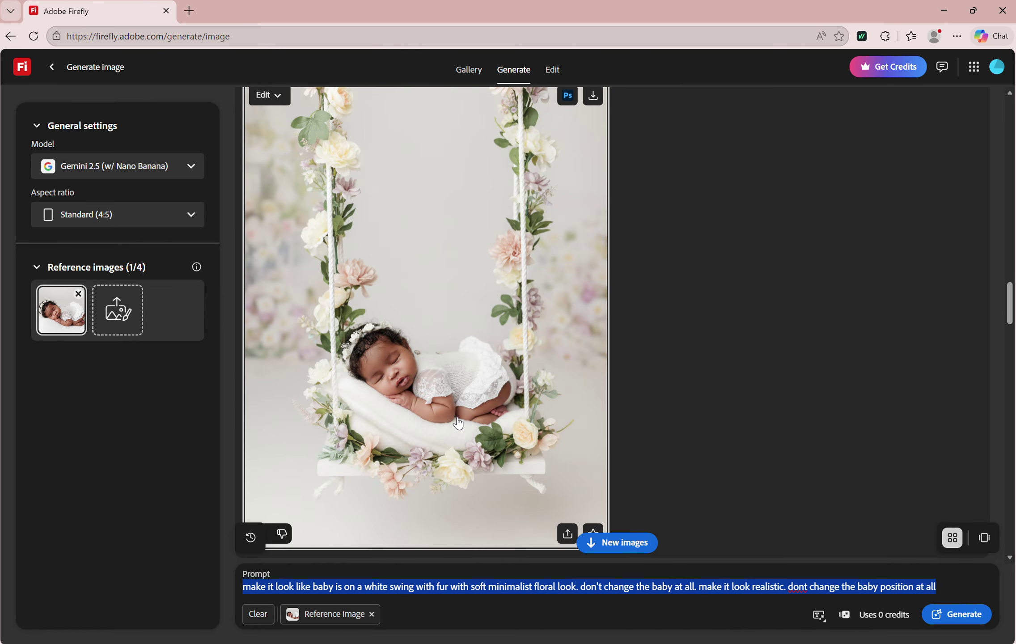
drag(1009, 312, 1011, 356)
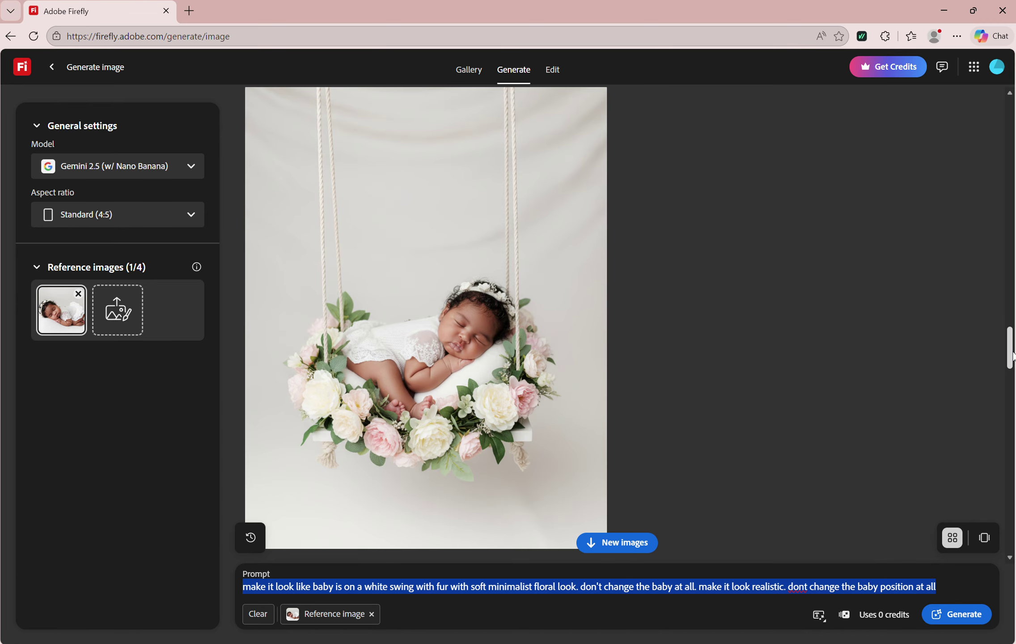
drag(1012, 356, 988, 316)
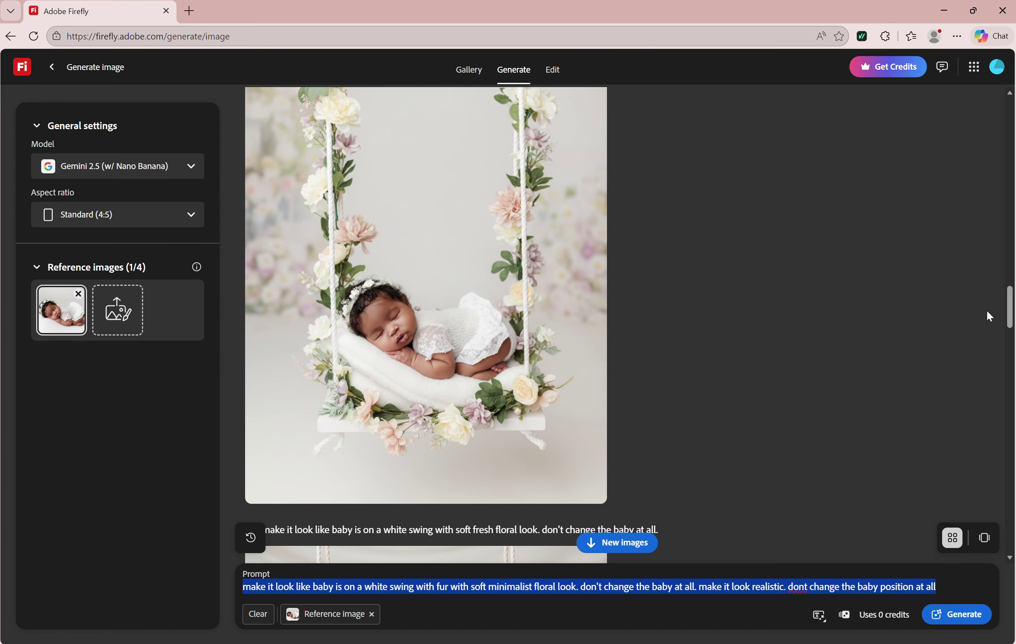
click(420, 258)
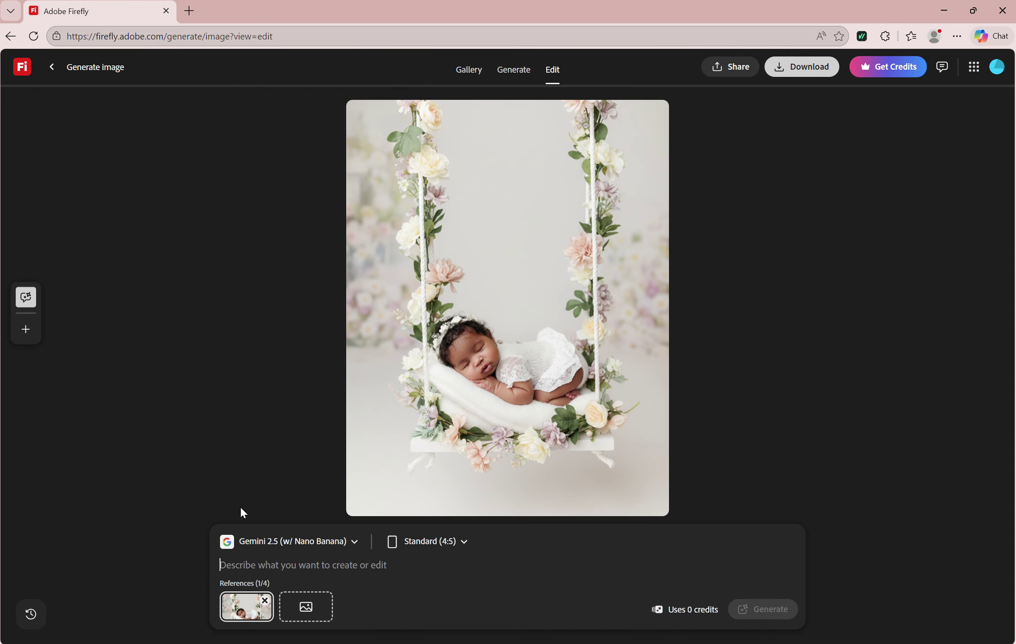
Step: Choose the Firefly Image 5 (preview) model and generate a new version of the image with the prompt "upscale"
click(270, 543)
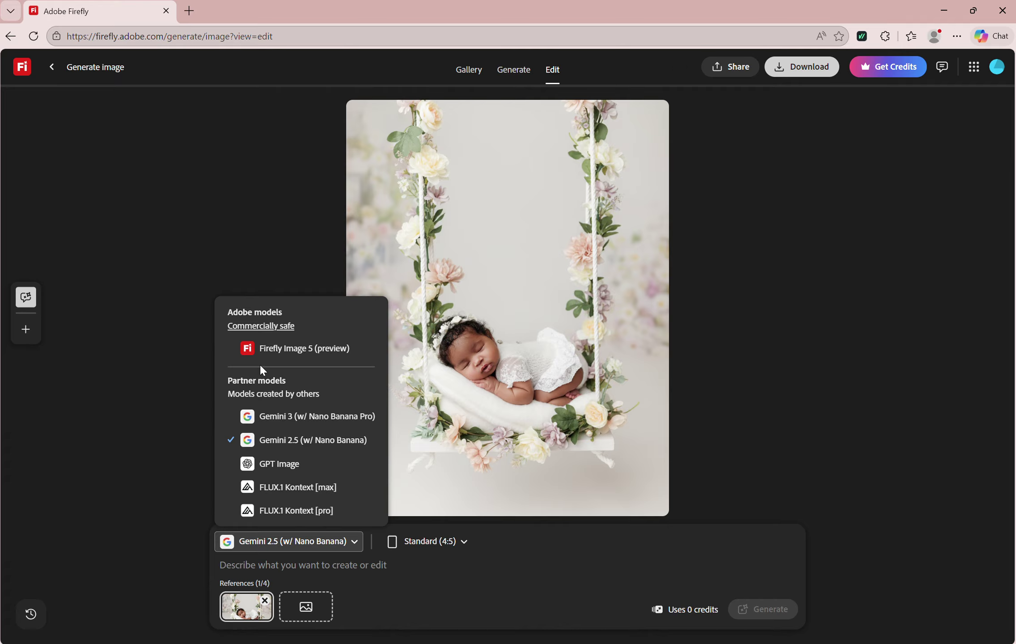
click(282, 353)
click(245, 567)
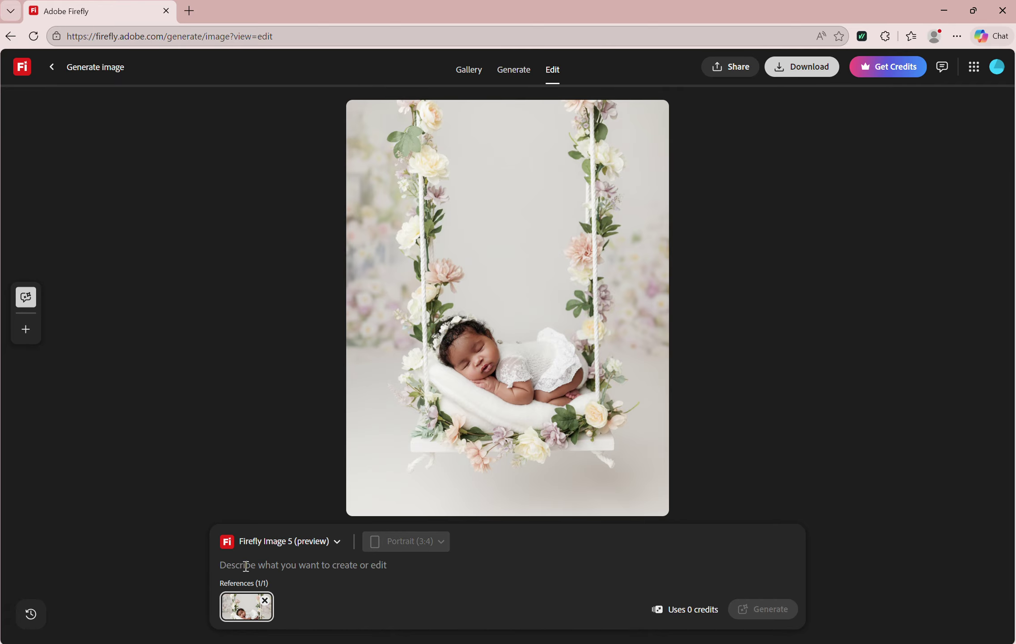
text(upl)
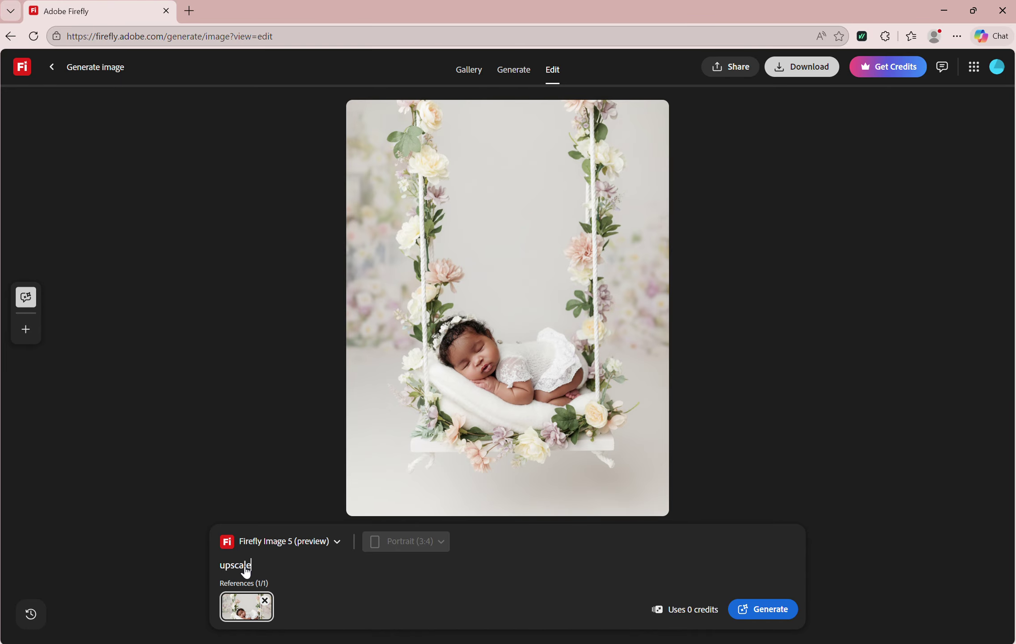
text(cale)
key(Return)
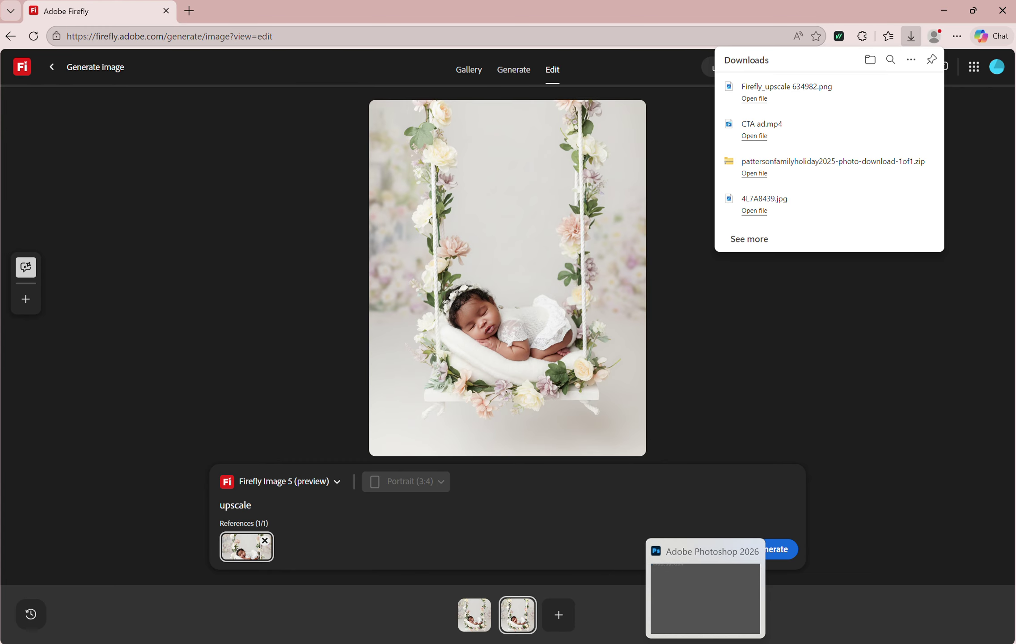
Step: Switch to Photoshop and open the image Firefly_upscale 634982 from the Downloads folder
click(706, 590)
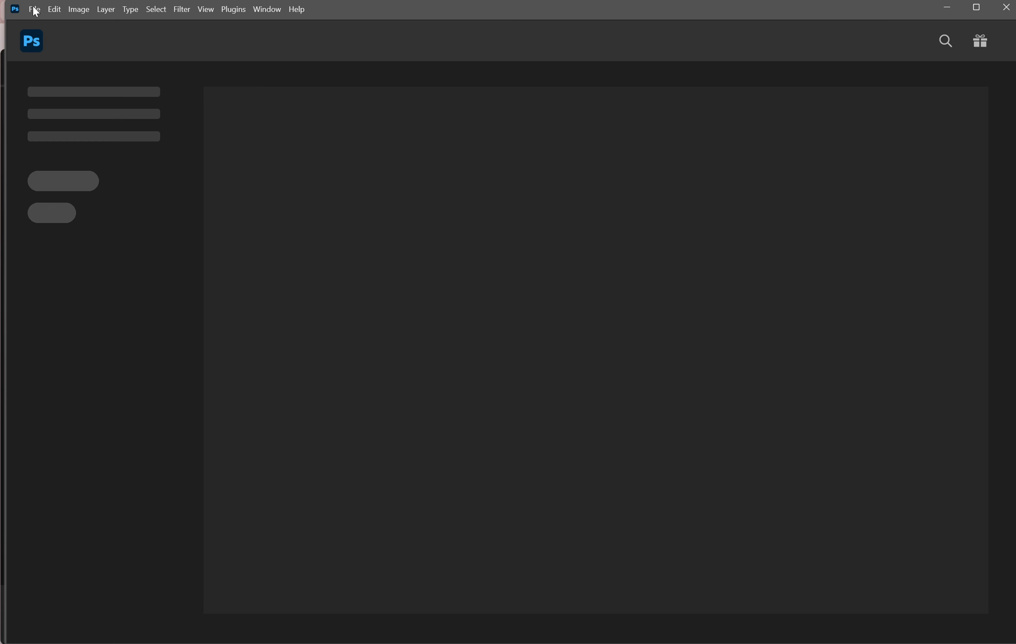
click(35, 9)
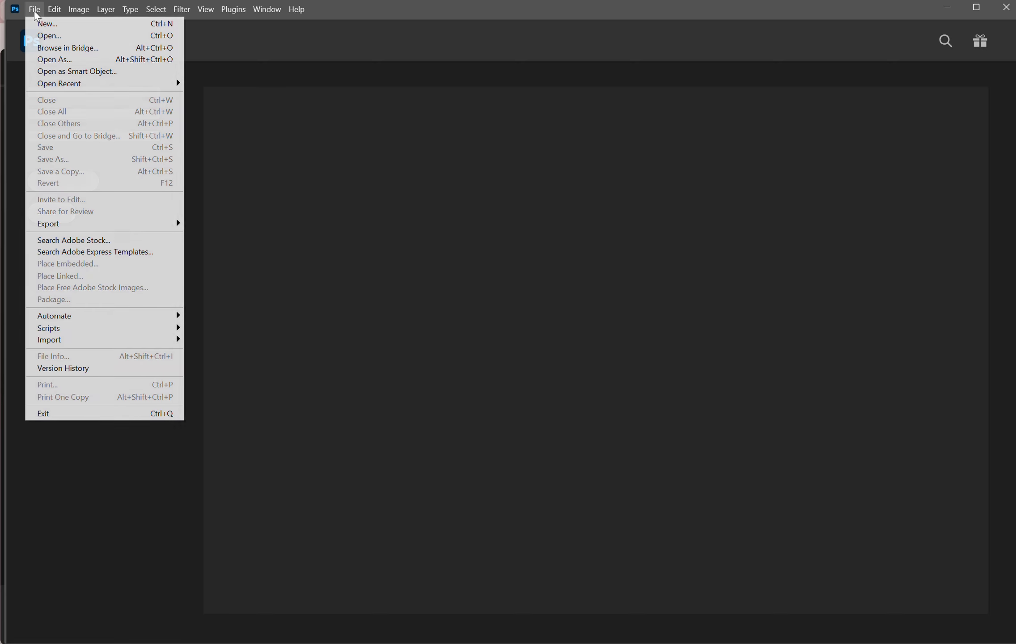
click(62, 35)
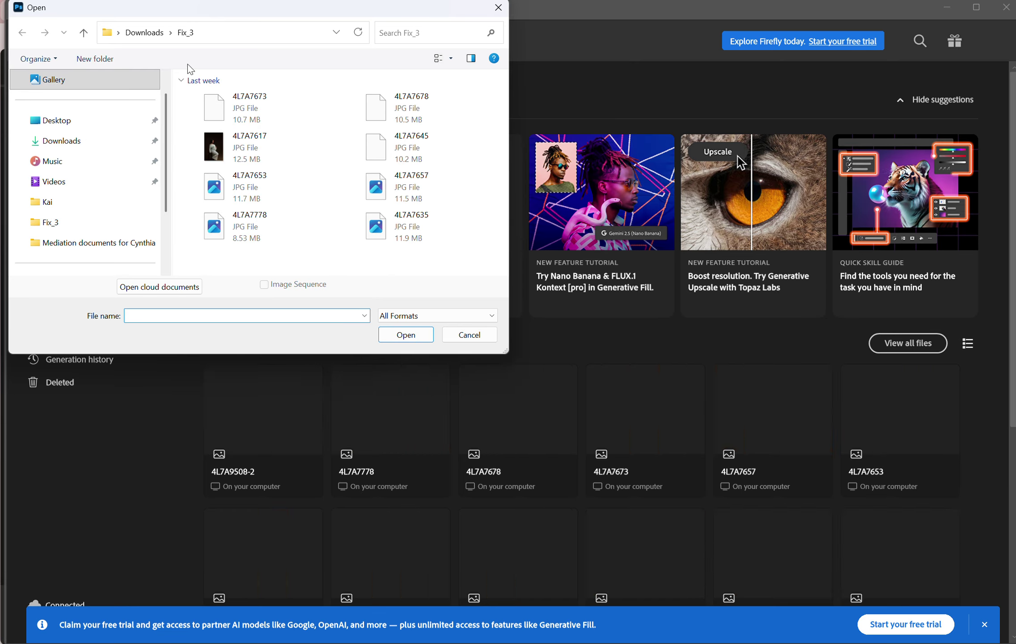
click(152, 33)
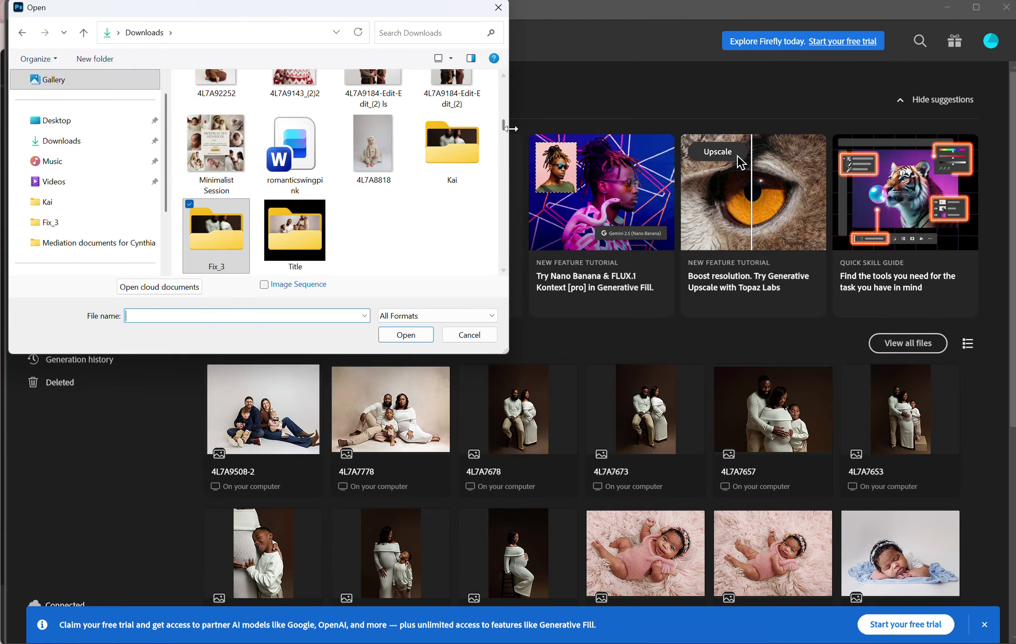
drag(503, 117, 504, 72)
click(226, 132)
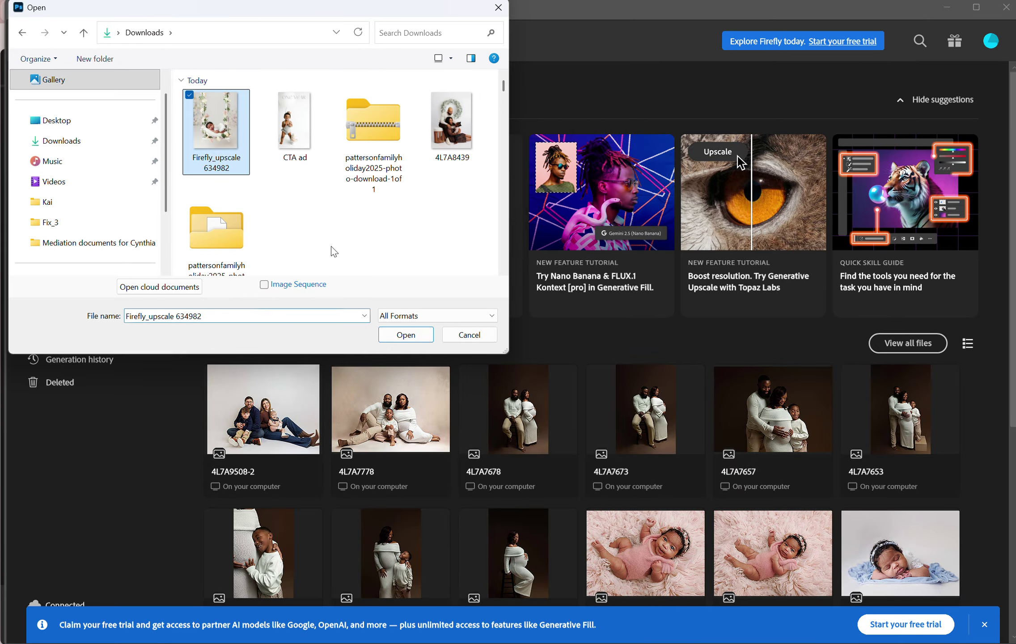
click(404, 334)
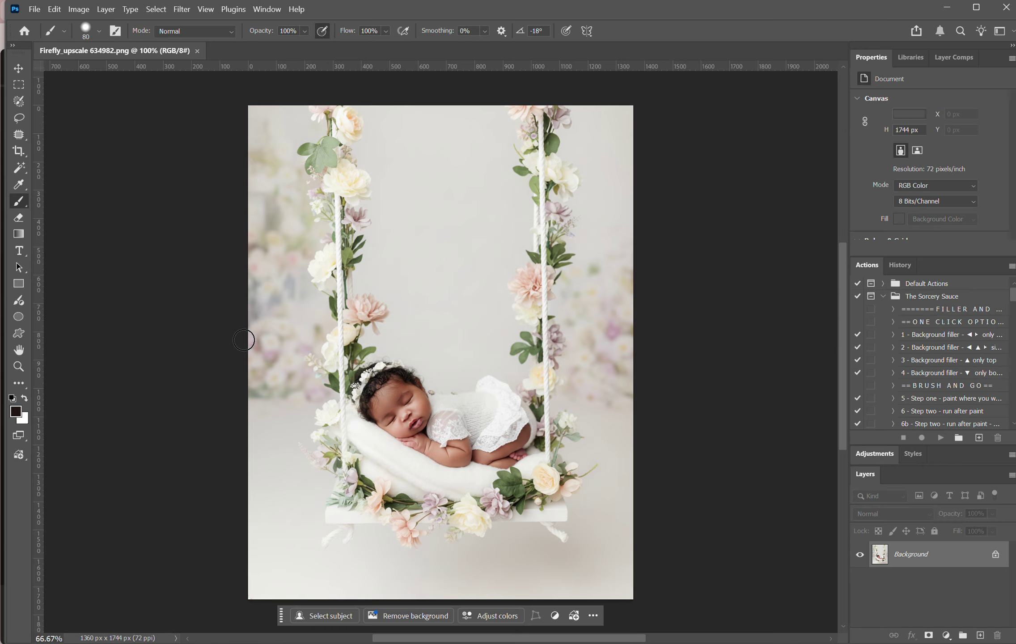
Step: Open the original newborn photo 4L7A0629 from its subfolder in Downloads as a second document
click(35, 10)
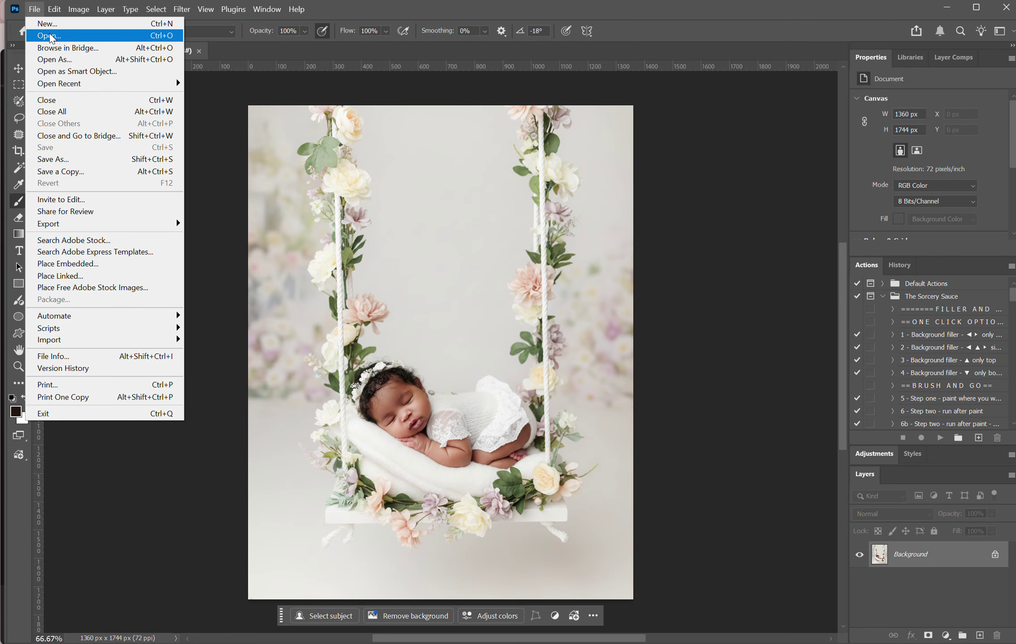
click(56, 35)
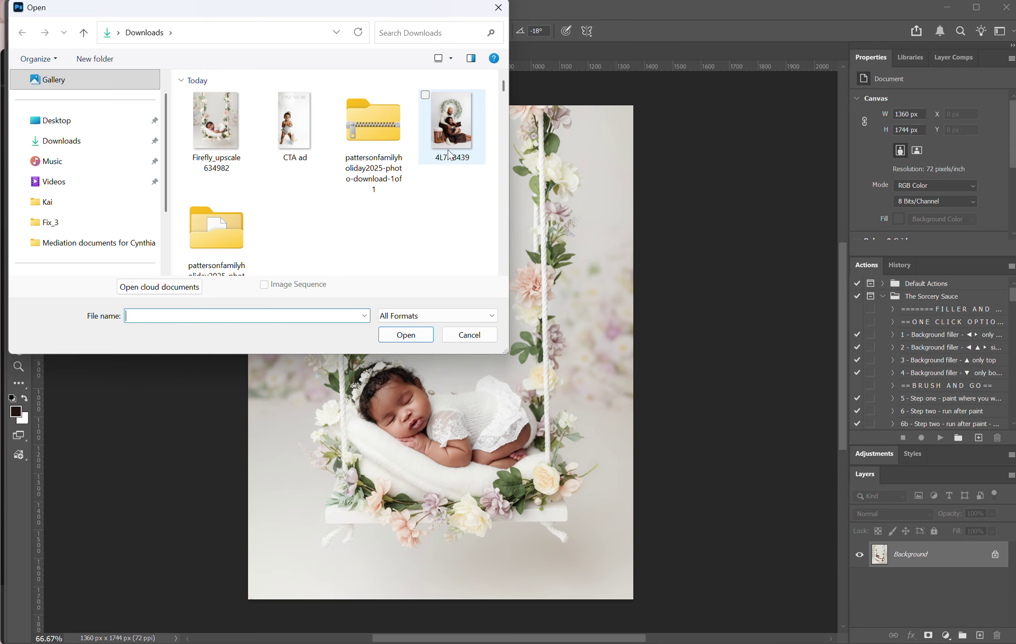
mouse_move(502, 85)
mouse_down()
mouse_move(512, 222)
mouse_move(502, 81)
mouse_up()
double_click(455, 152)
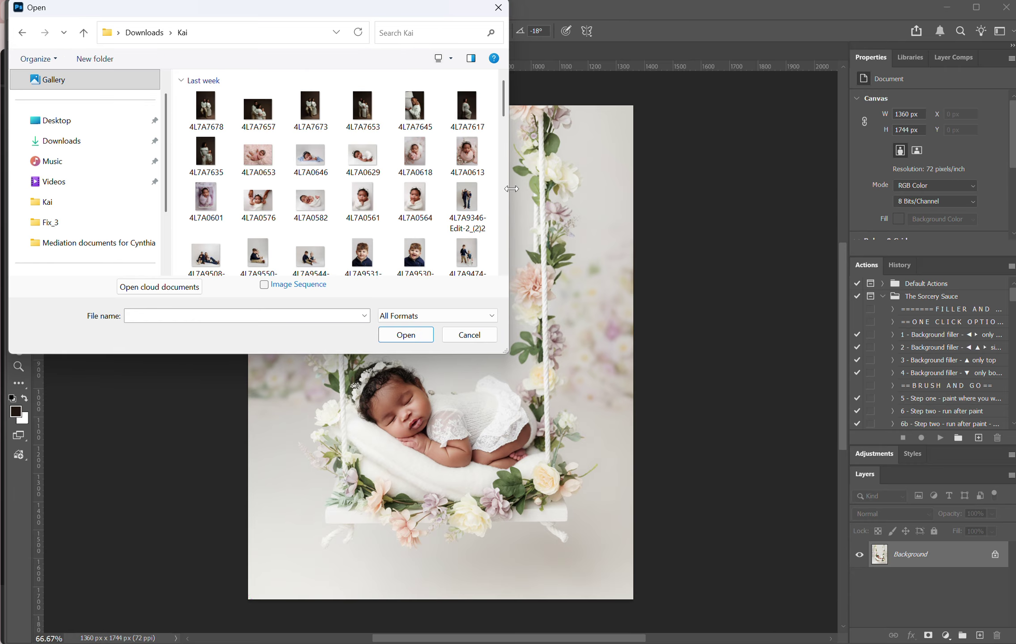
click(351, 157)
click(400, 338)
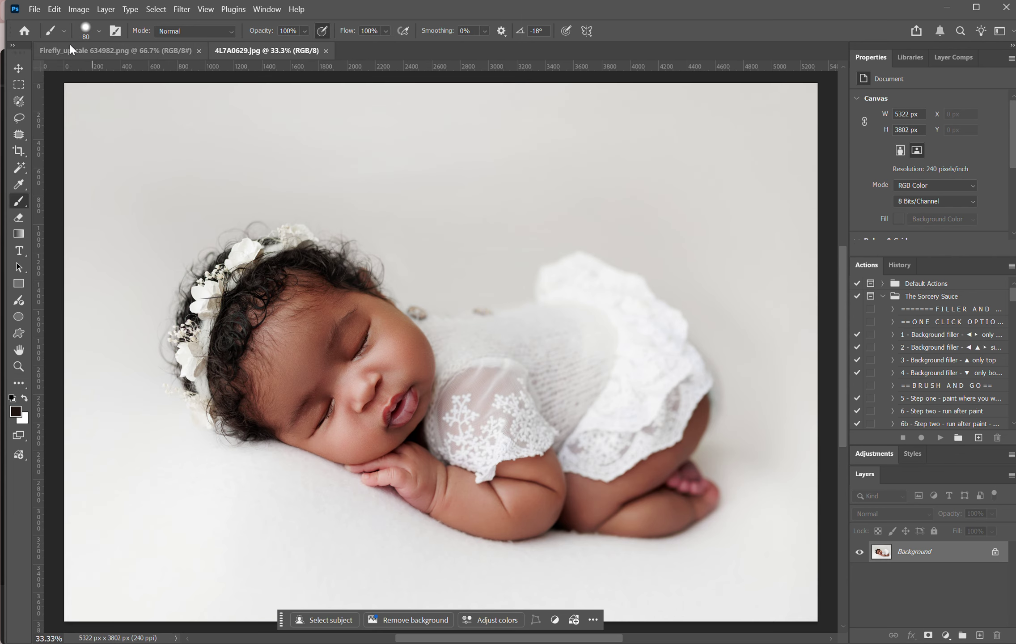
Step: Compare the baby's facial detail in the Firefly image and the original photo 4L7A0629 at close range
click(64, 51)
scroll(408, 403, up, 10)
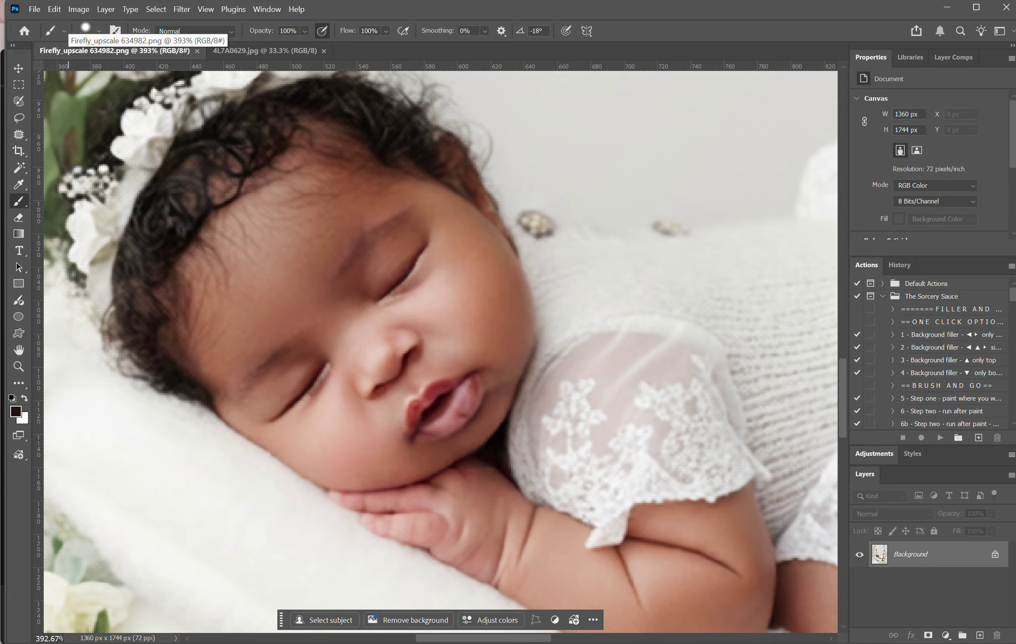
scroll(441, 349, down, 8)
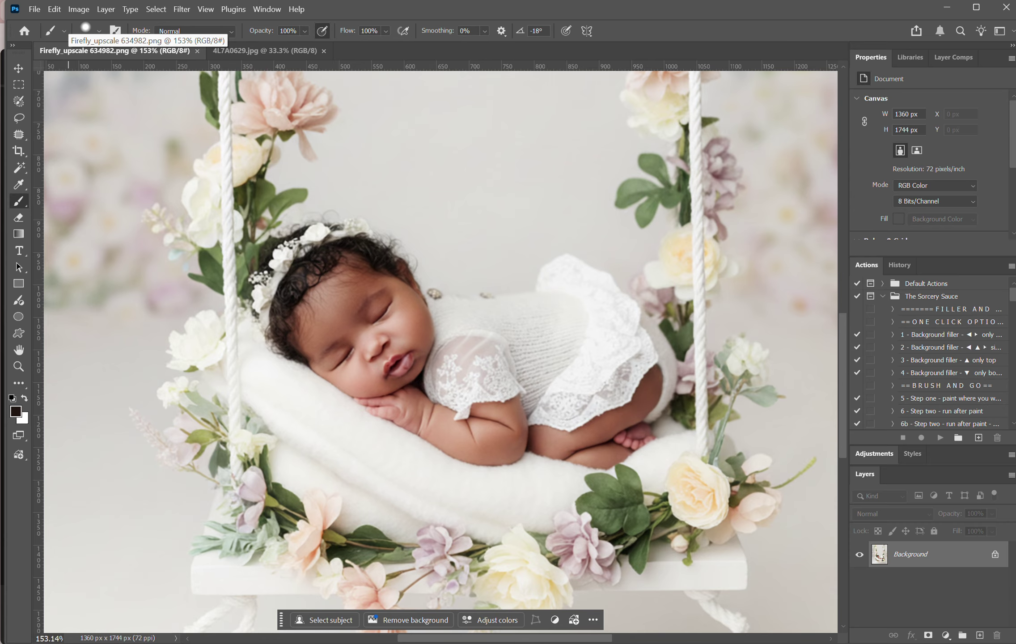
scroll(278, 373, down, 5)
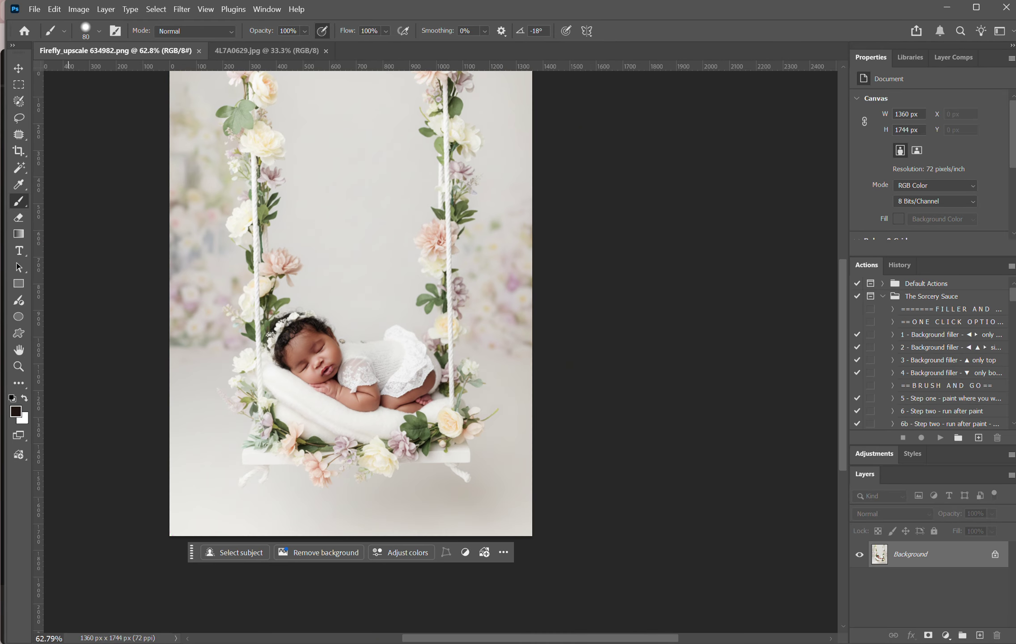
click(249, 50)
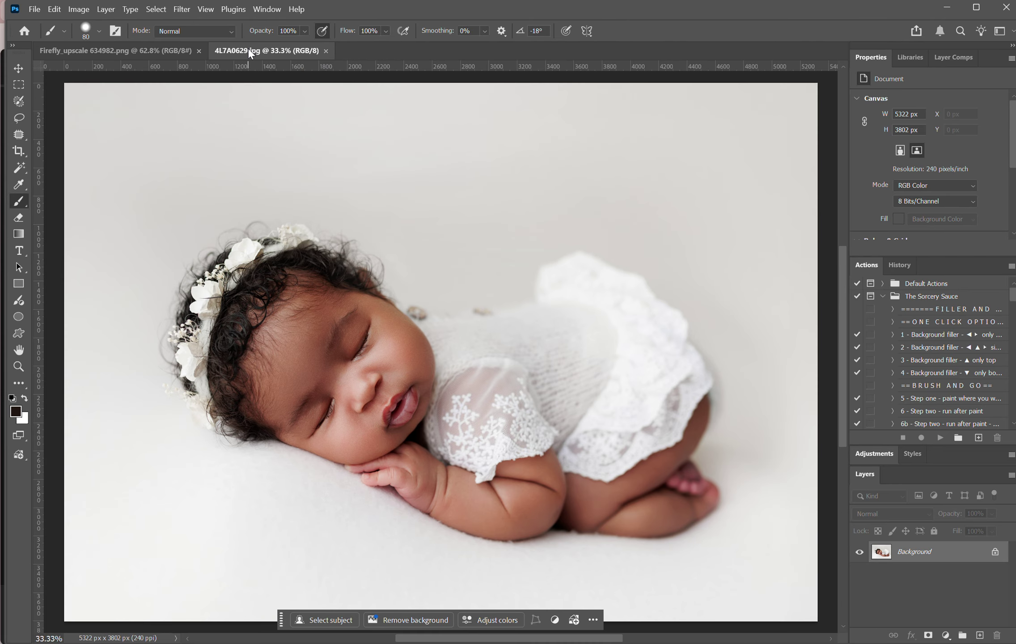
scroll(385, 397, up, 5)
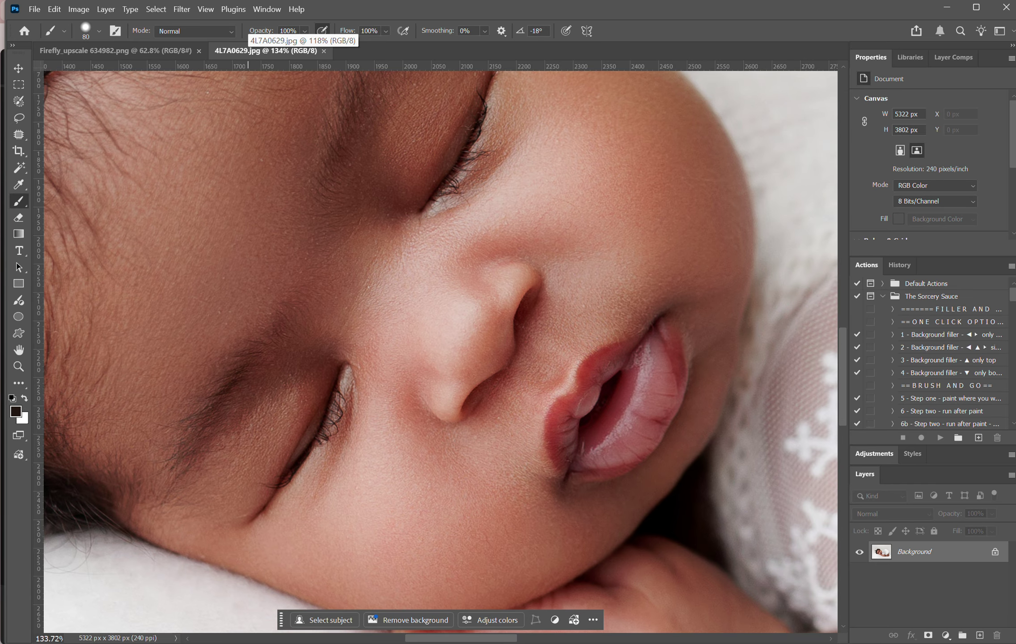
scroll(441, 349, down, 5)
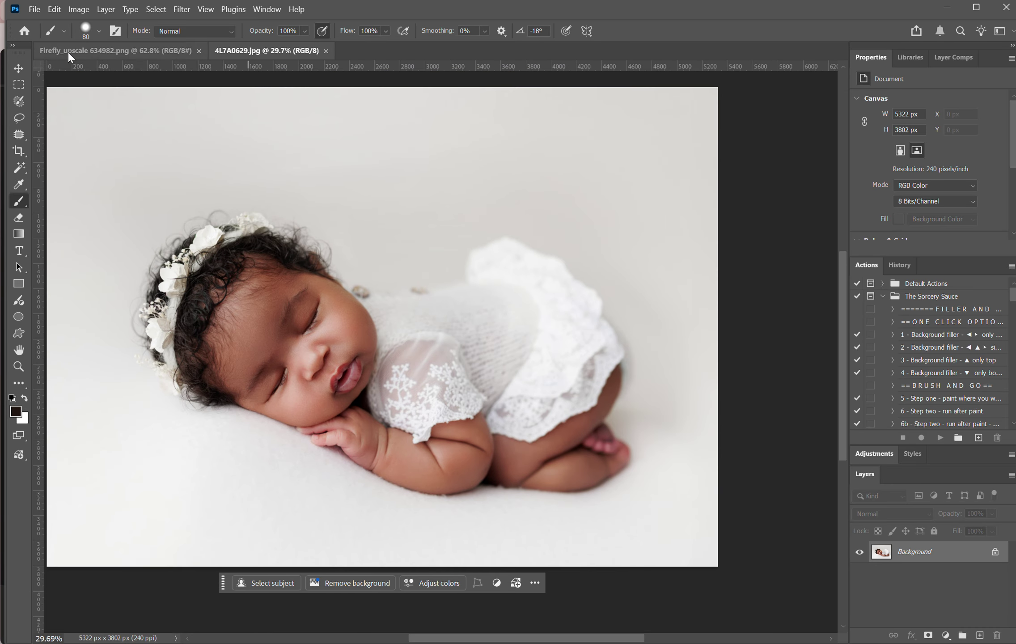
Step: Apply Generative Upscale to the Firefly_upscale image using the Firefly Upscaler model at 2x scale
click(97, 52)
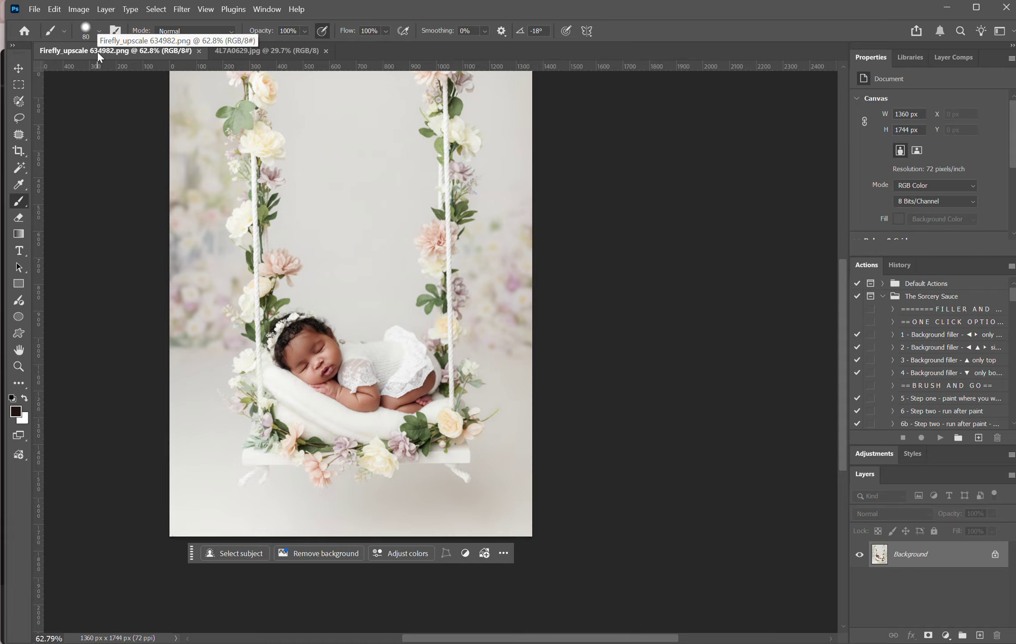
click(88, 11)
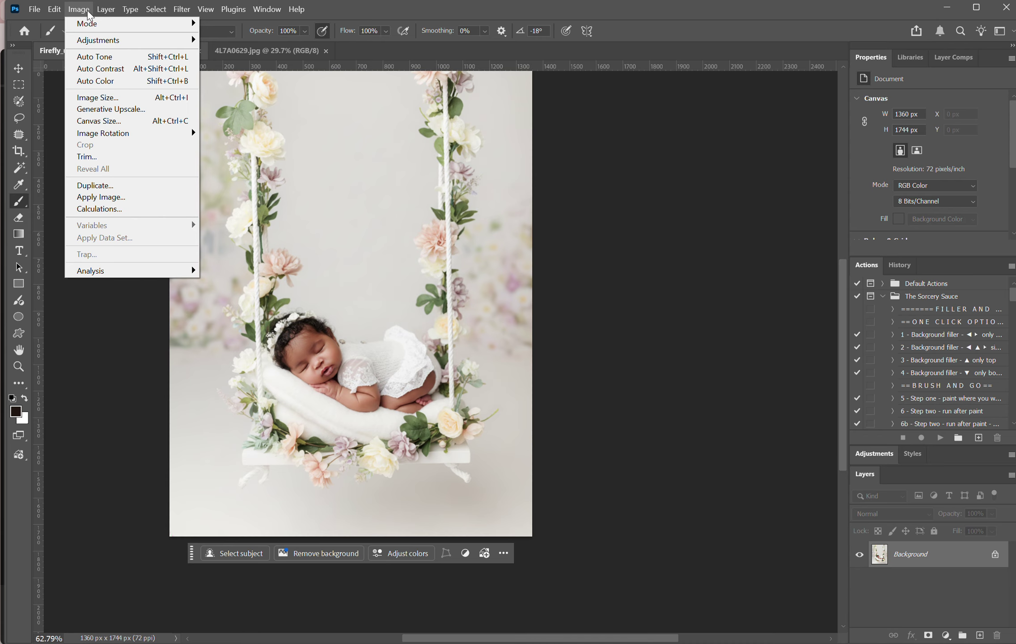
click(99, 109)
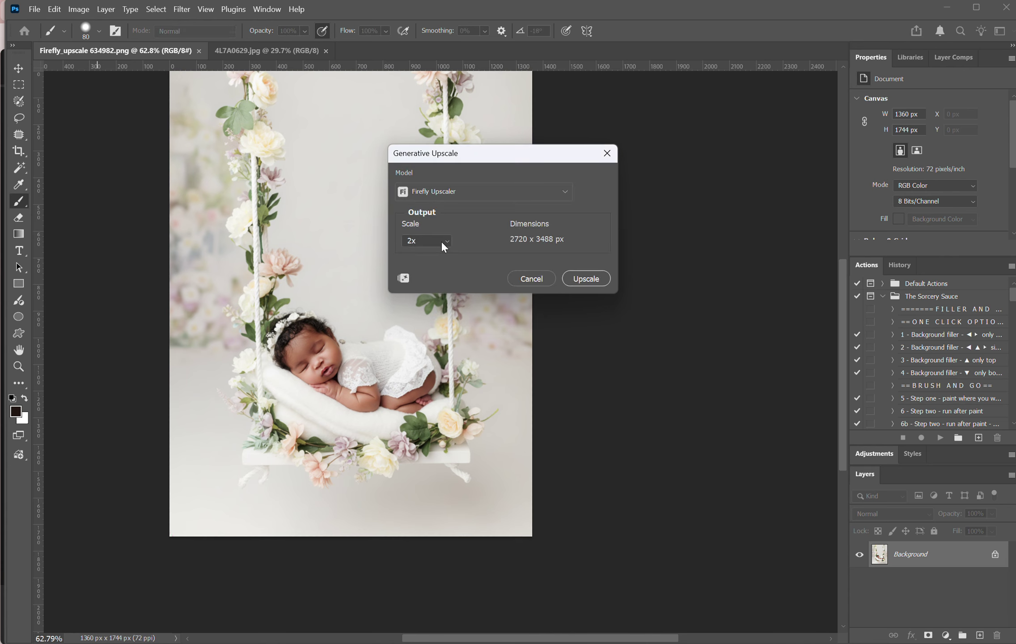
click(441, 244)
click(417, 266)
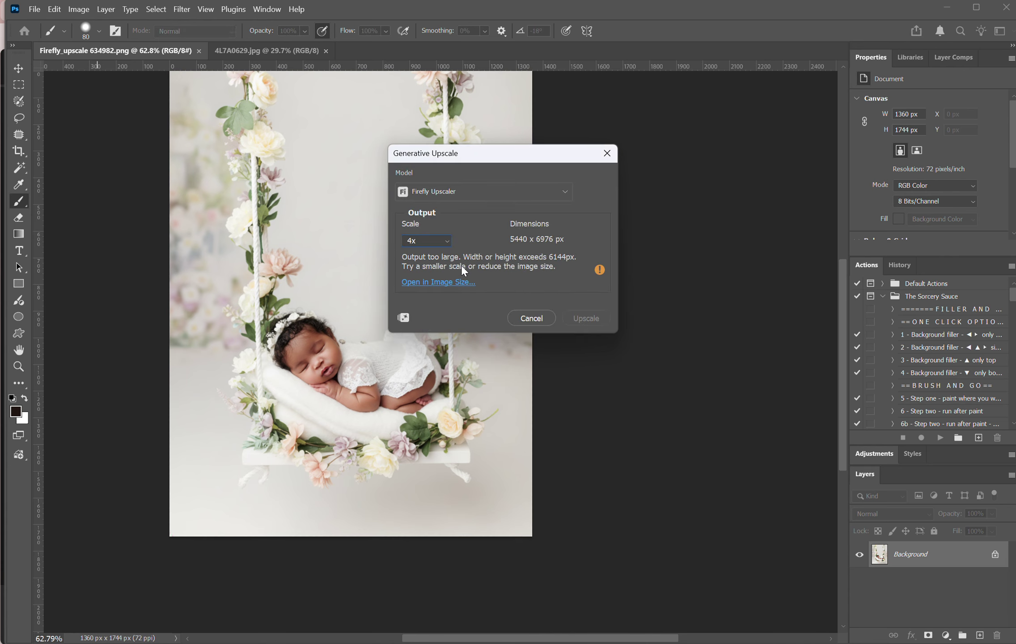
click(417, 237)
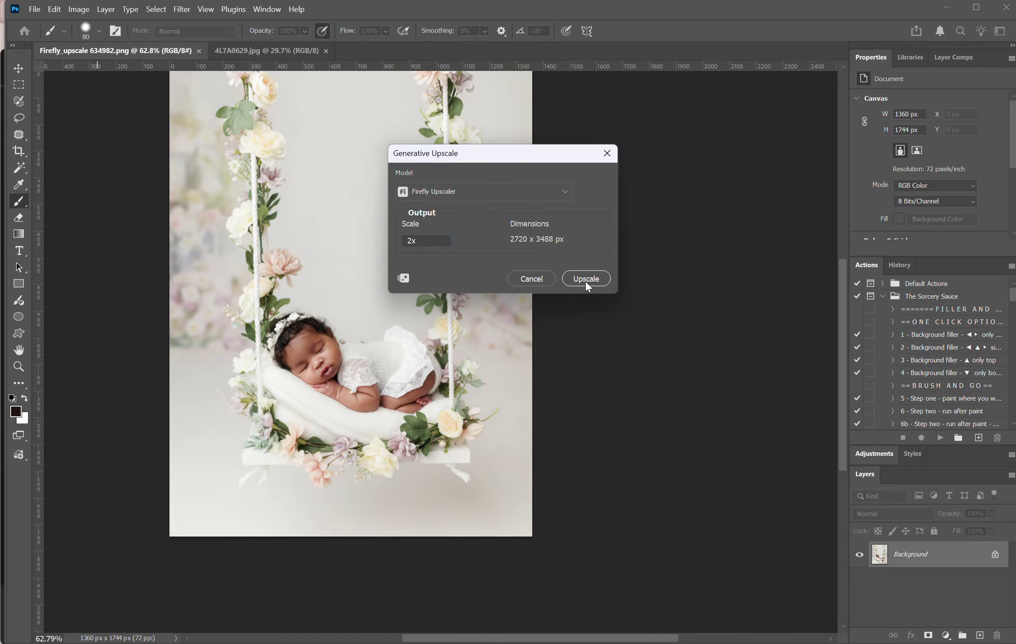
click(585, 279)
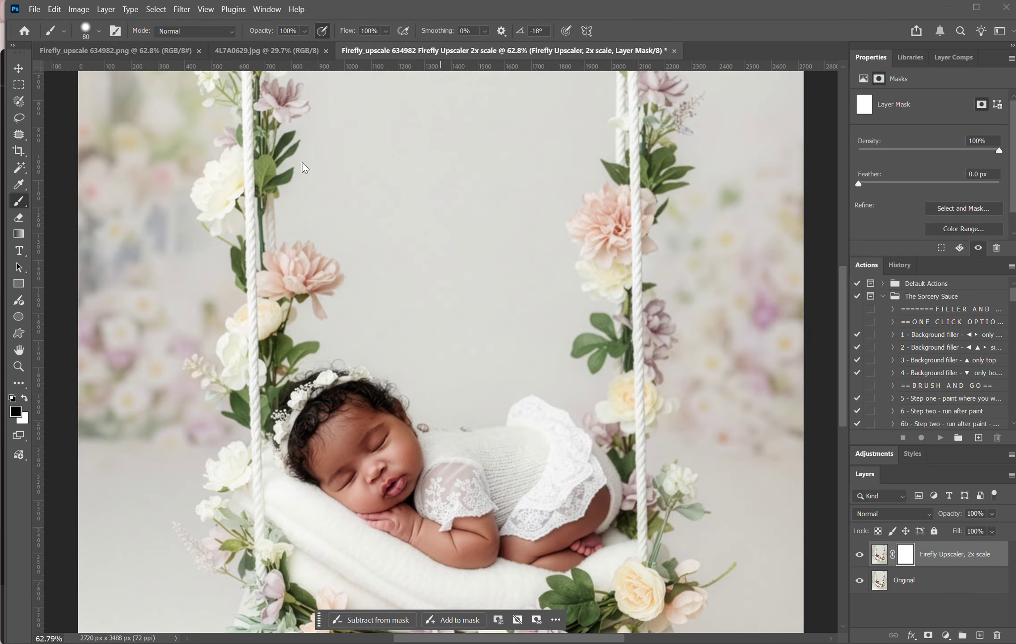
Step: Compare the upscaled layer with the original on the baby's face and the flowers by toggling the upscaled layer's visibility
scroll(371, 498, up, 6)
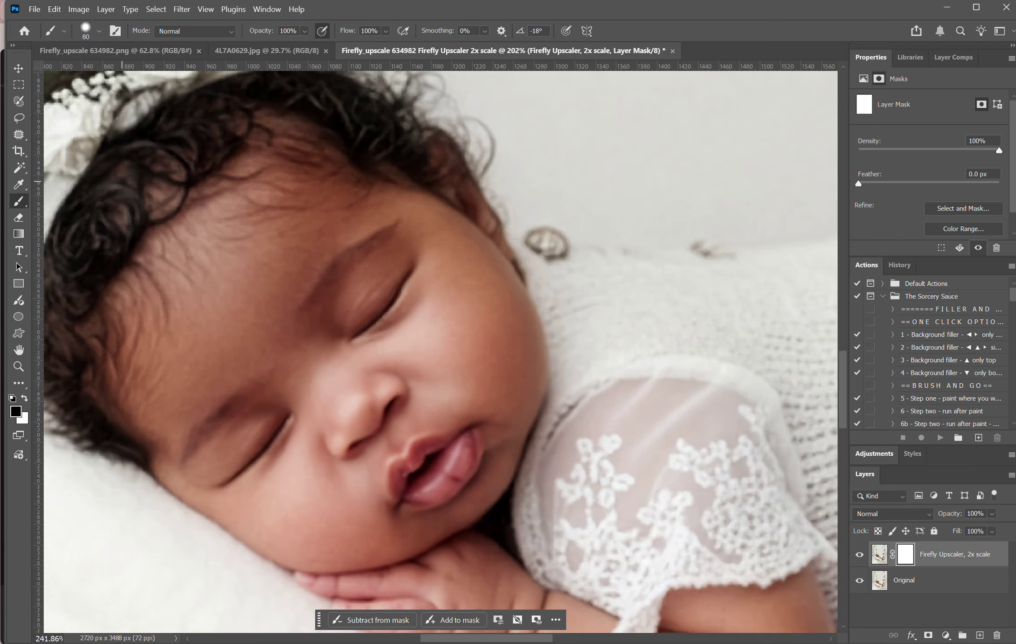
click(859, 554)
click(860, 555)
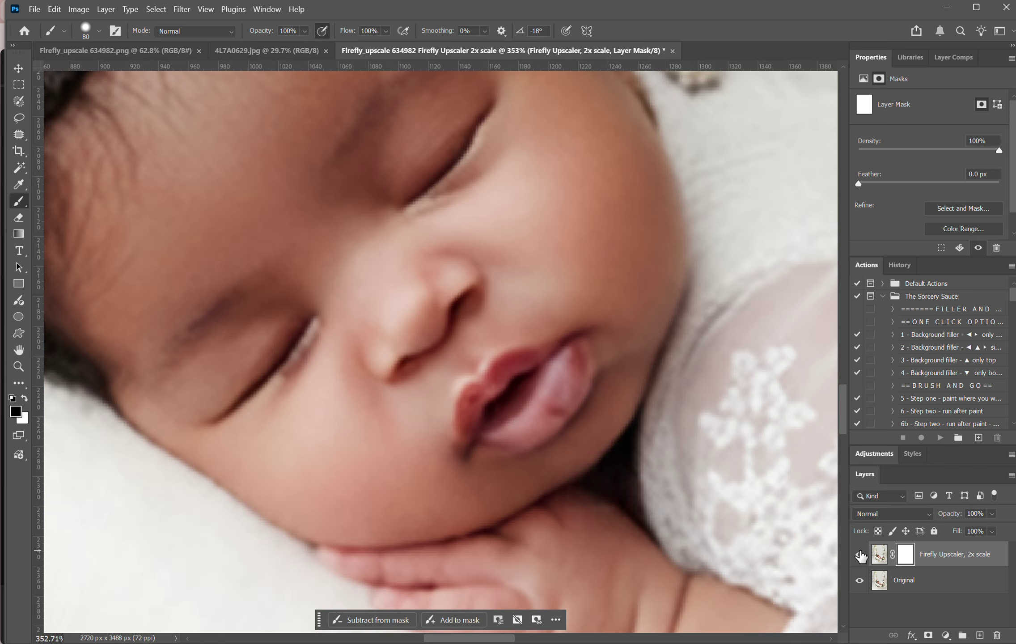
click(860, 554)
click(860, 555)
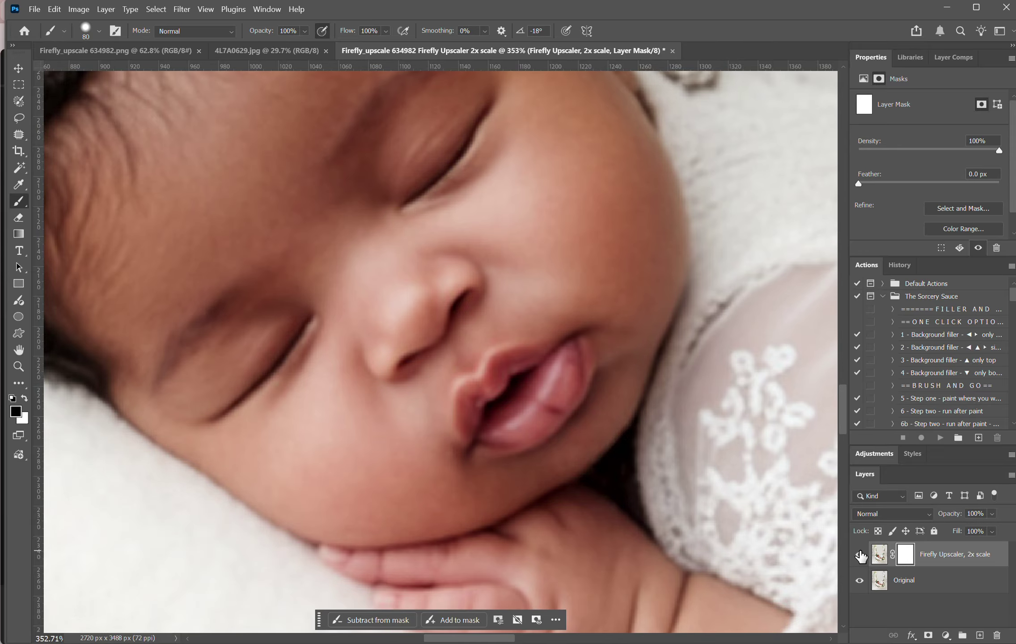
scroll(626, 371, down, 4)
scroll(485, 566, up, 2)
scroll(478, 570, up, 3)
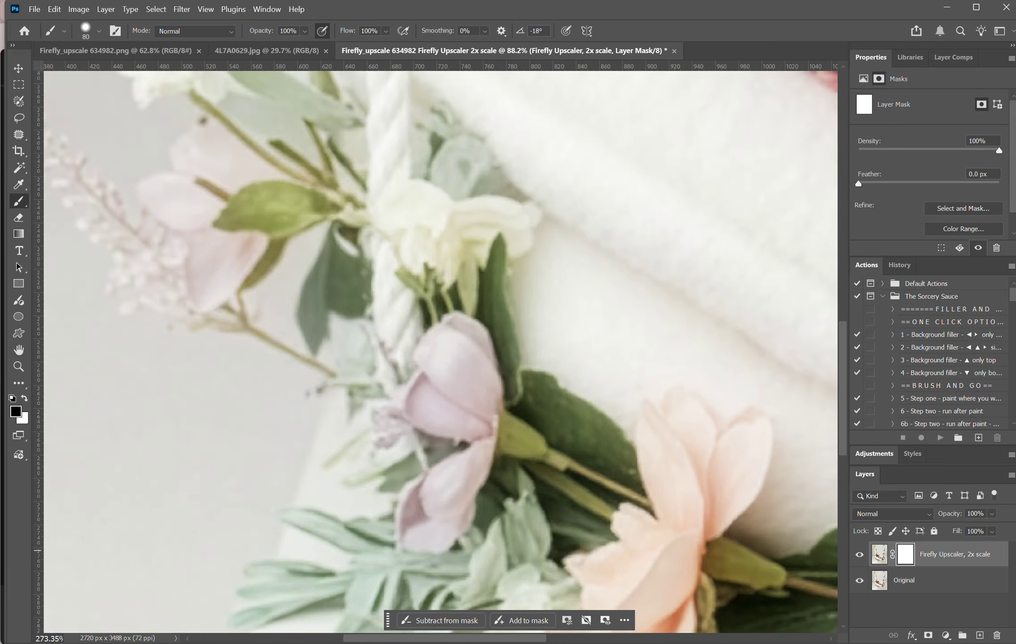
click(860, 554)
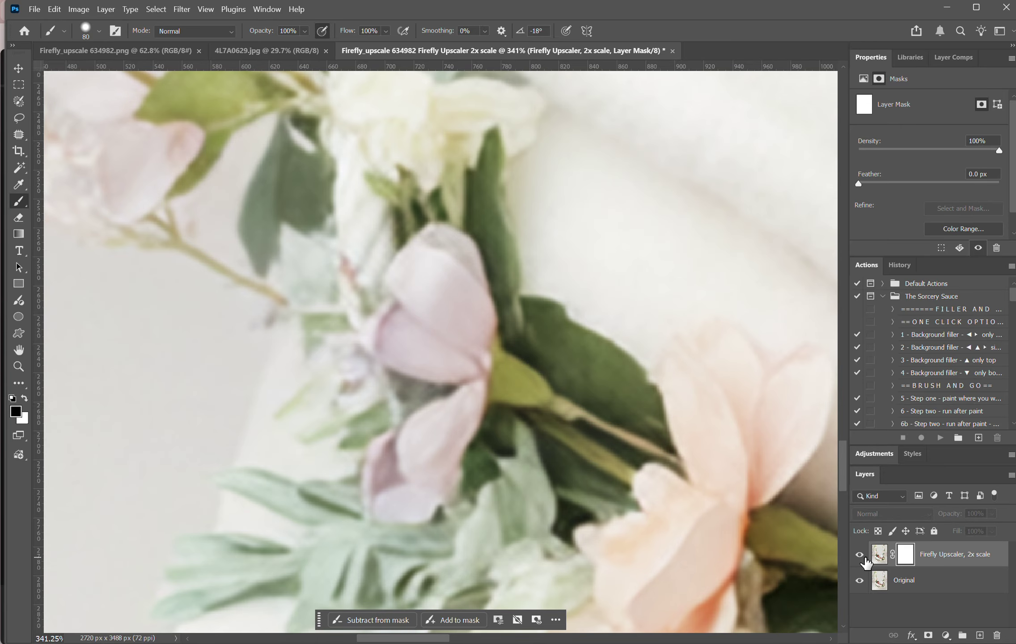
Step: Assign the Working RGB profile sRGB IEC61966-2.1 to the original photo 4L7A0629 and return to the upscaled document
click(860, 555)
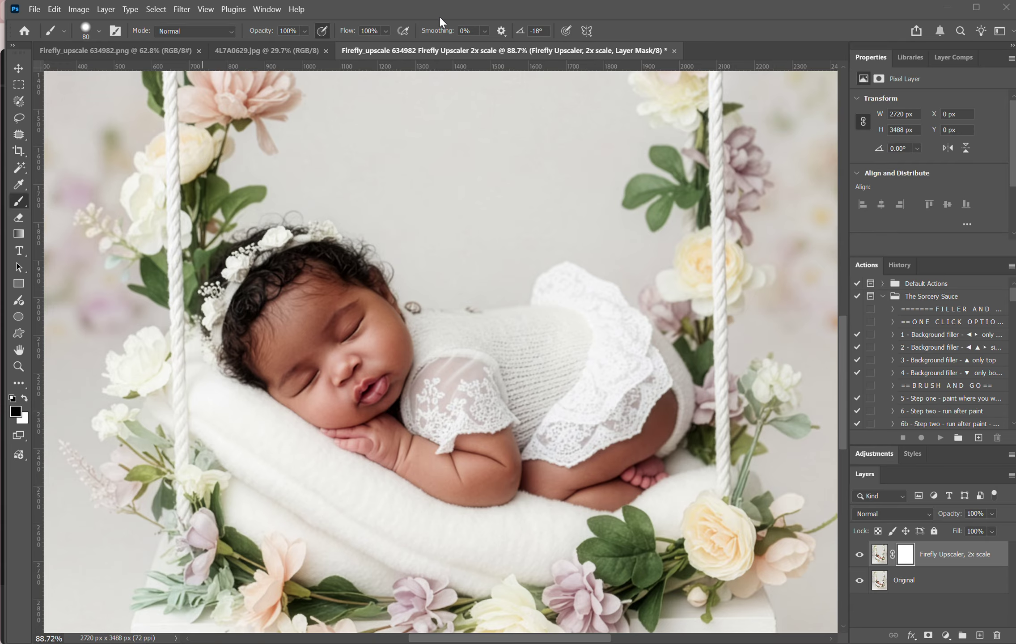
click(244, 48)
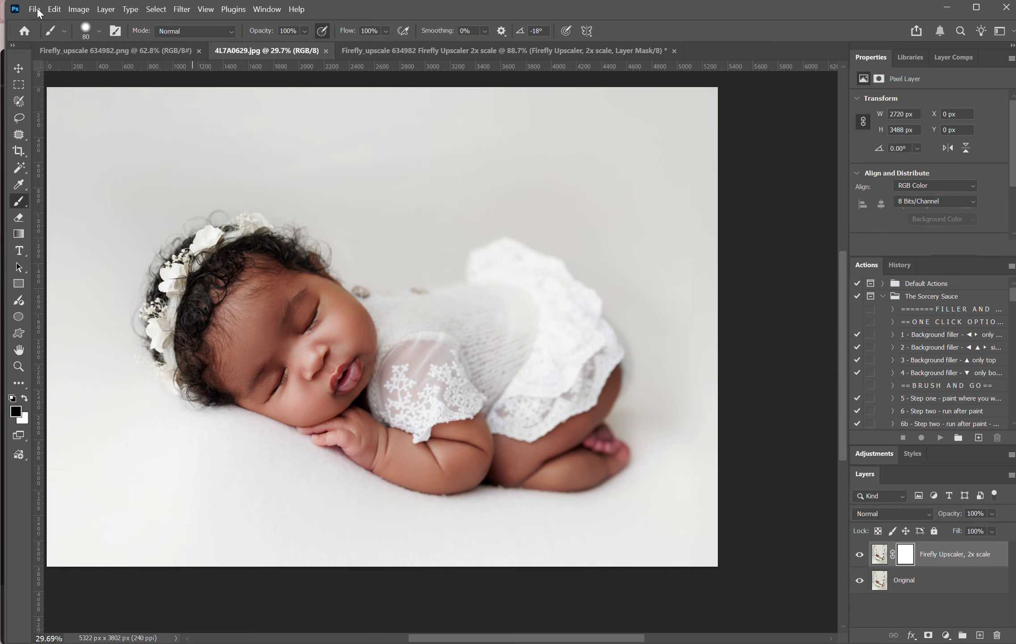
click(76, 10)
mouse_move(54, 9)
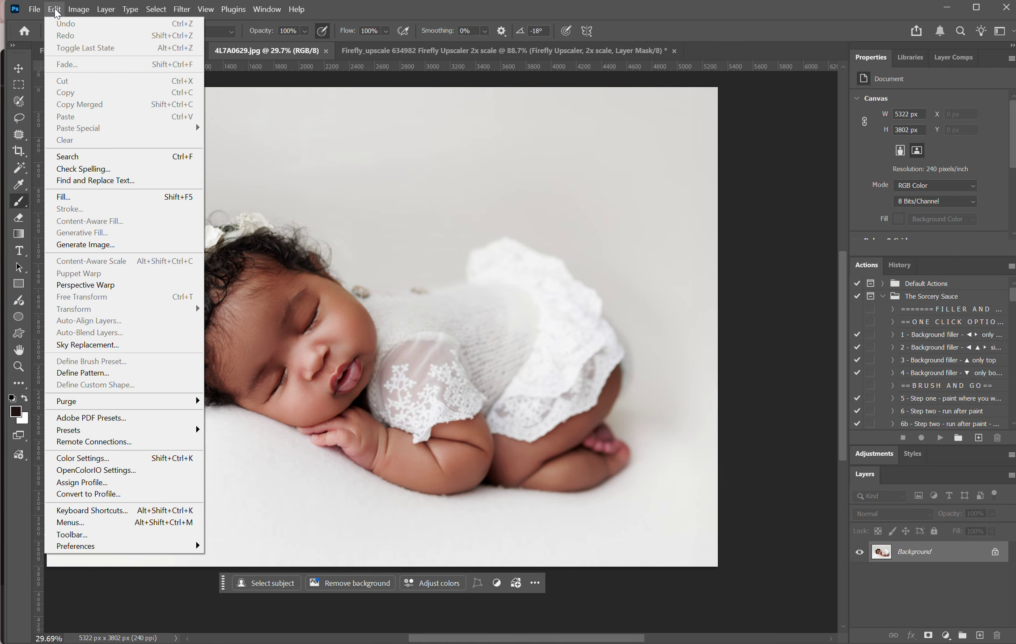
click(81, 482)
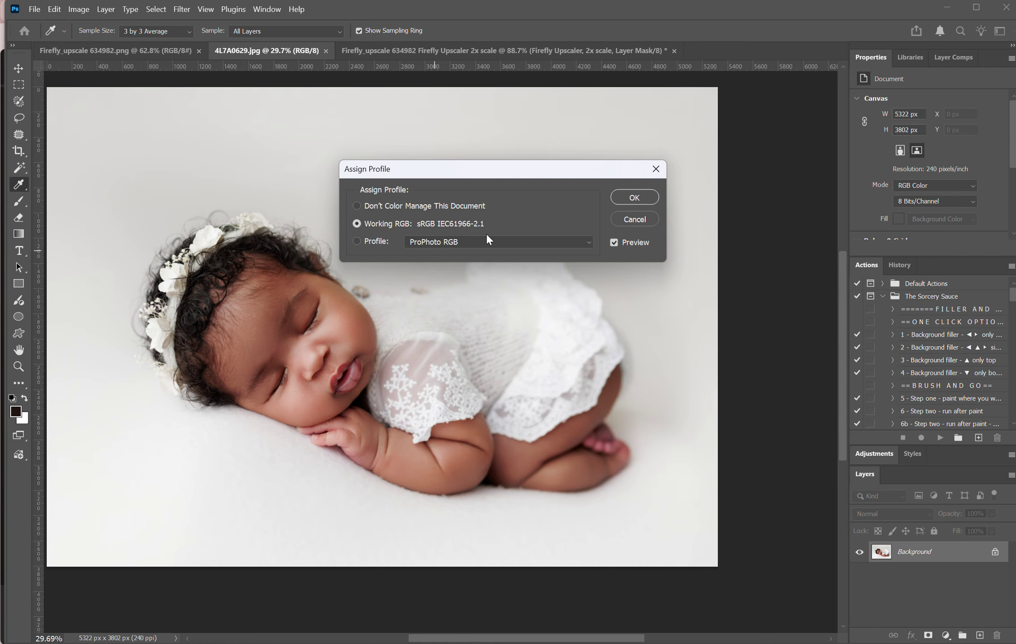
click(635, 198)
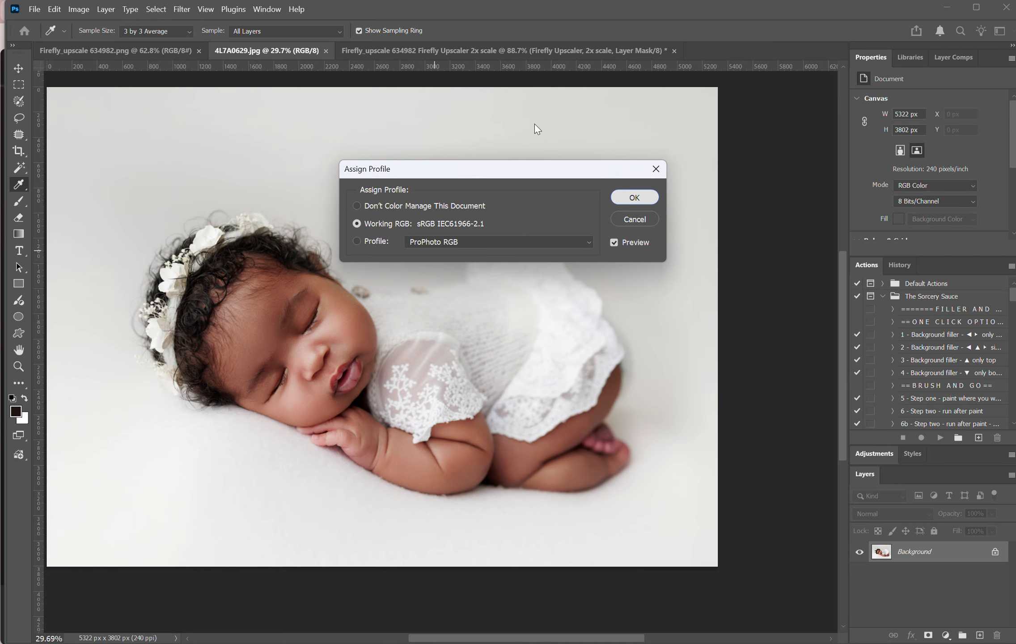
click(373, 50)
key(b)
click(53, 9)
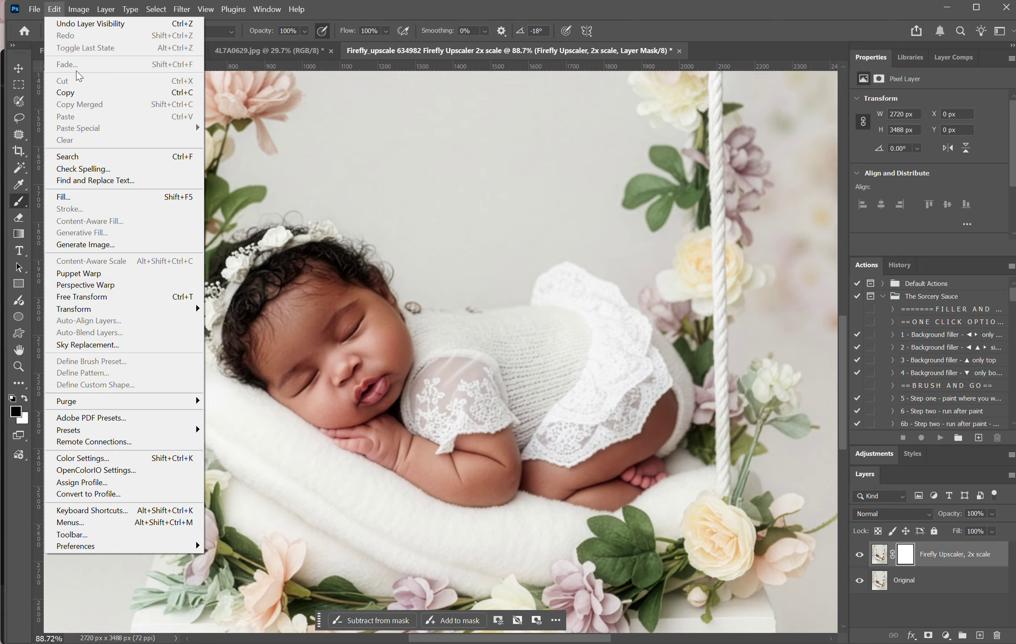
click(69, 481)
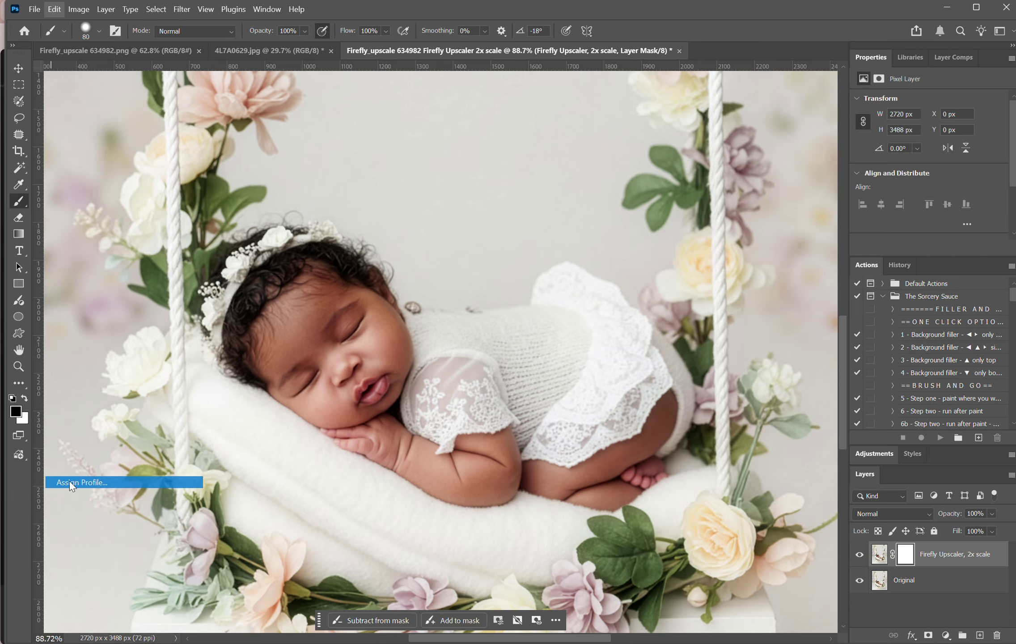
click(561, 259)
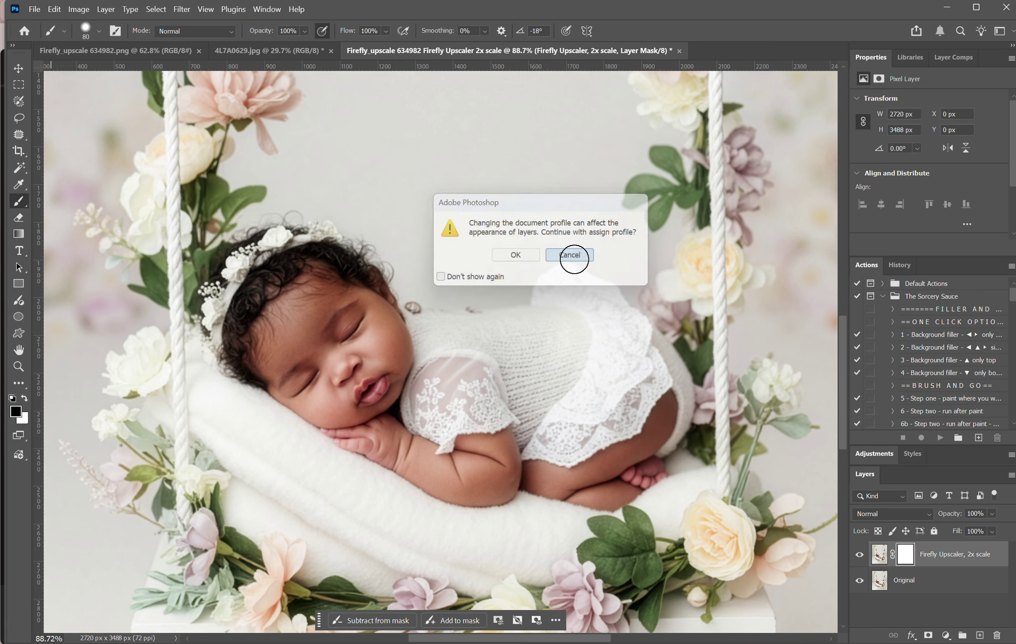
Step: Merge the visible layers of the upscaled document and assign it the Working RGB profile sRGB IEC61966-2.1
key(ctrl+shift+e)
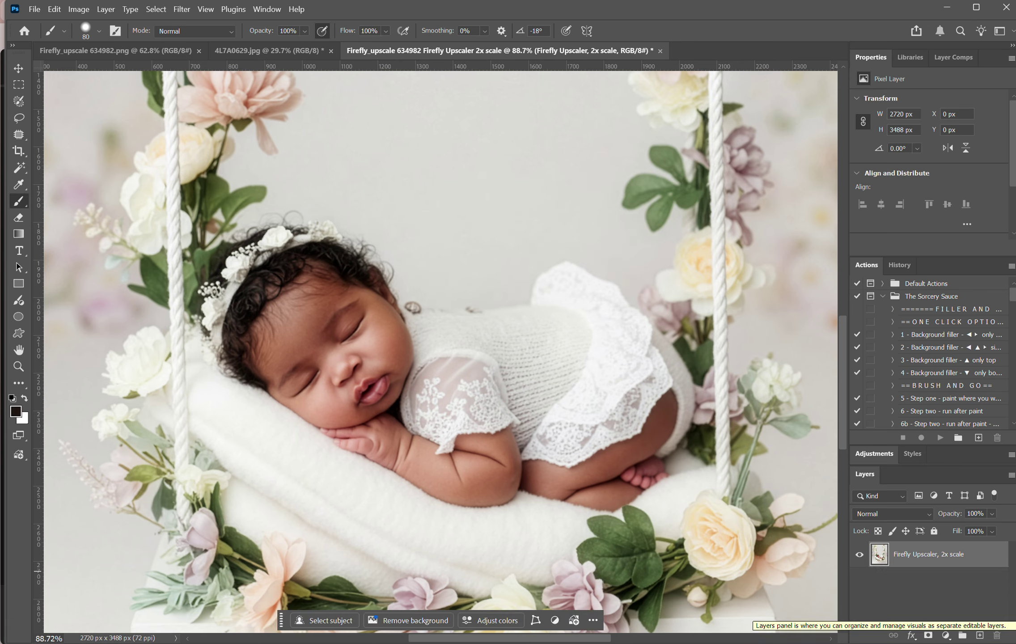
click(53, 9)
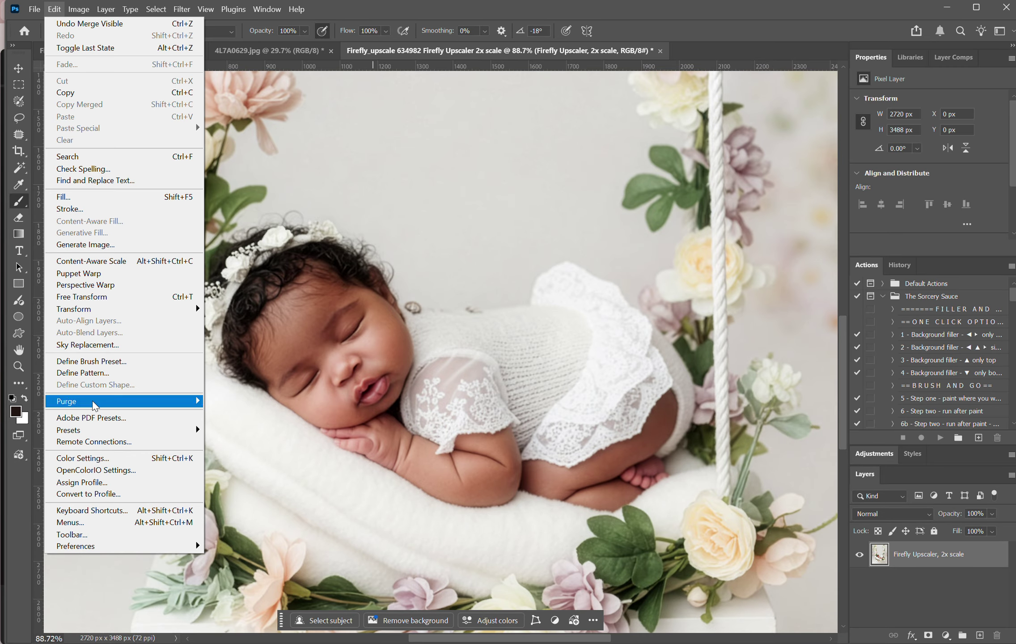
click(78, 482)
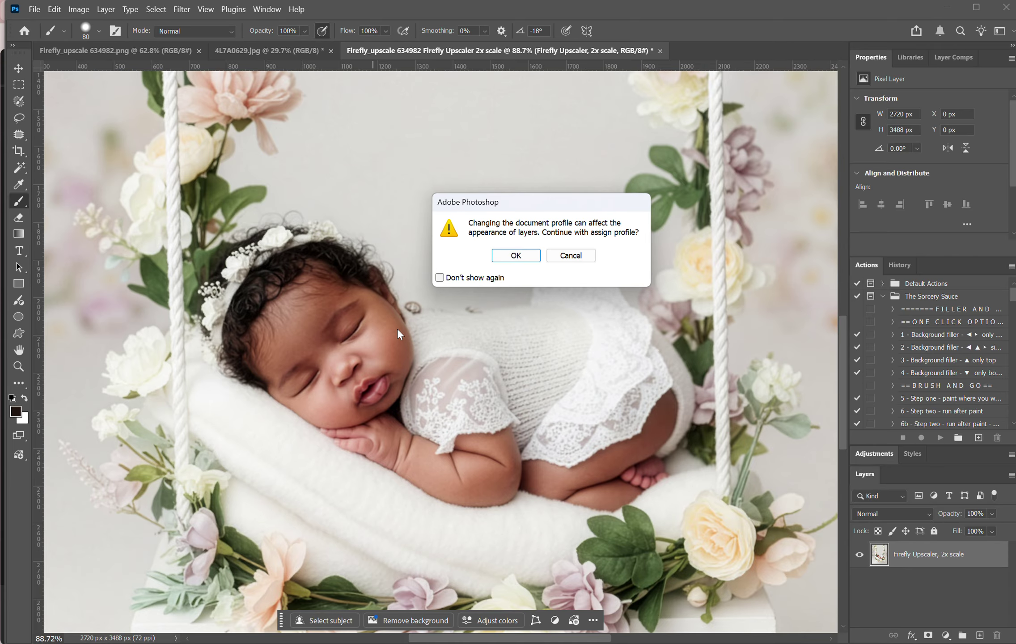
click(518, 256)
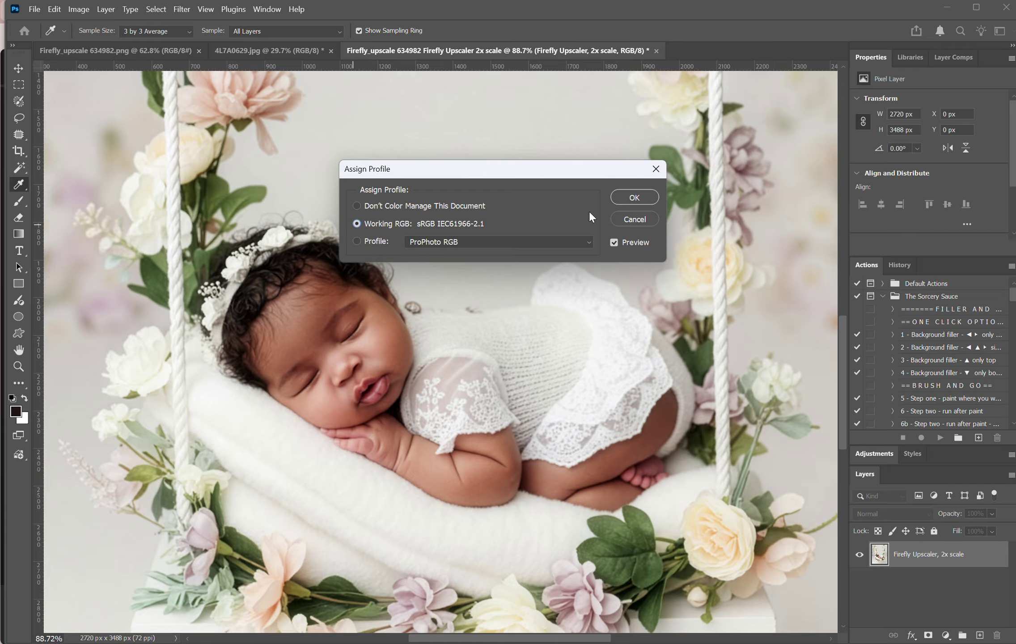
click(631, 196)
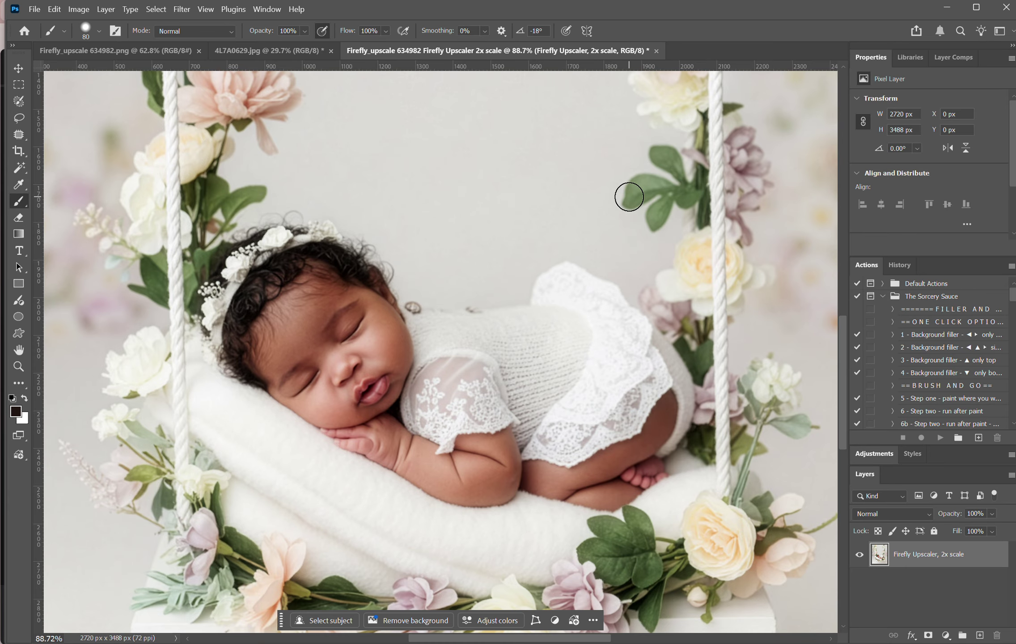
Step: Outline the baby loosely with the Patch tool in 4L7A0629 and copy the selection into the upscaled document as a layer
click(234, 49)
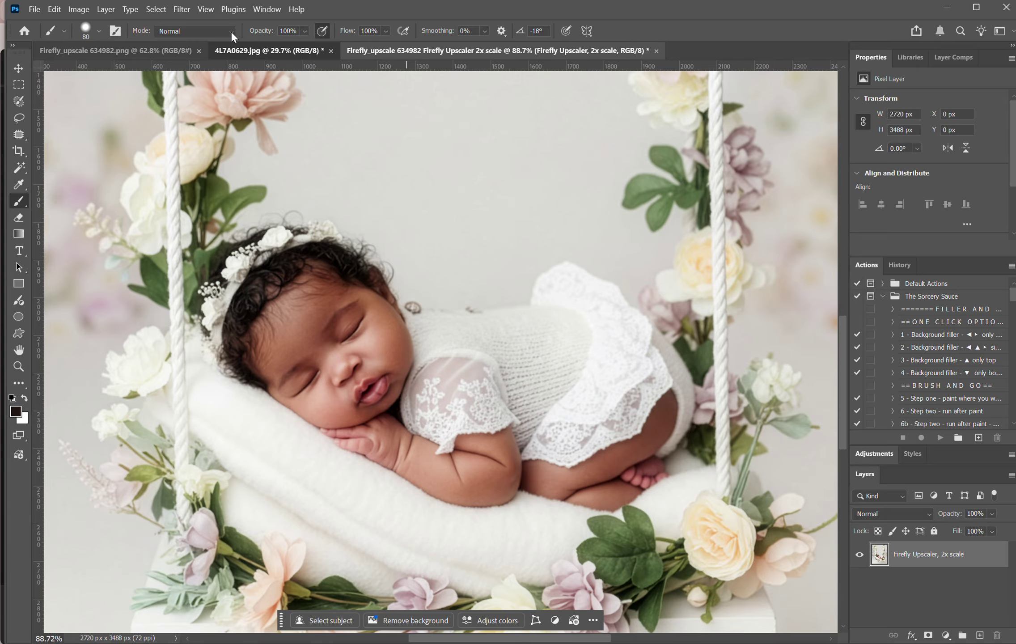
click(19, 134)
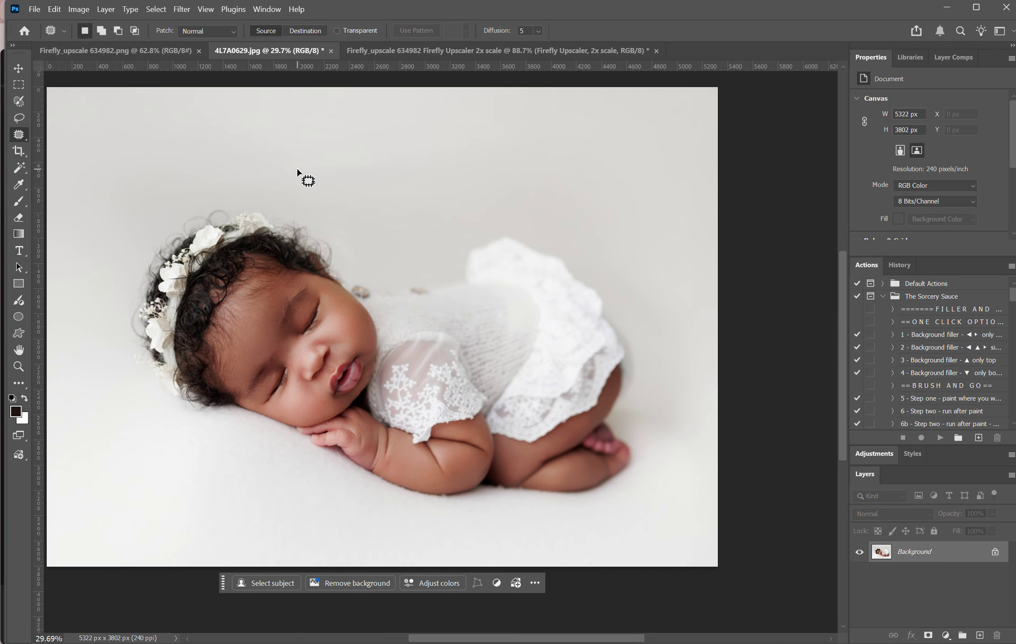
mouse_move(284, 168)
mouse_down()
mouse_move(79, 298)
mouse_move(87, 365)
mouse_move(189, 507)
mouse_move(482, 556)
mouse_move(646, 544)
mouse_move(682, 496)
mouse_move(705, 356)
mouse_move(623, 225)
mouse_move(519, 184)
mouse_up()
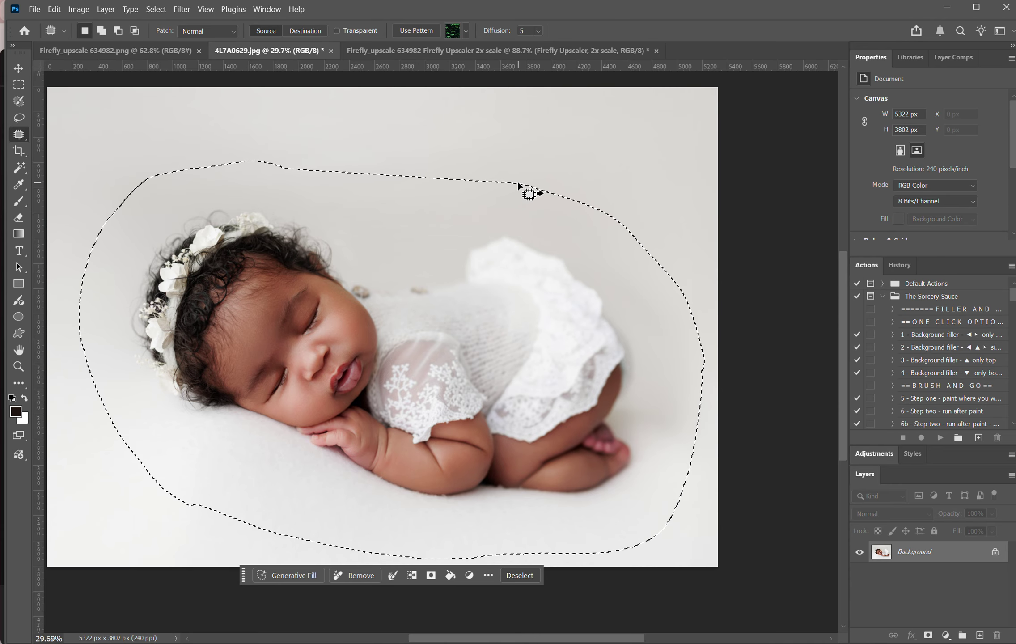
click(370, 51)
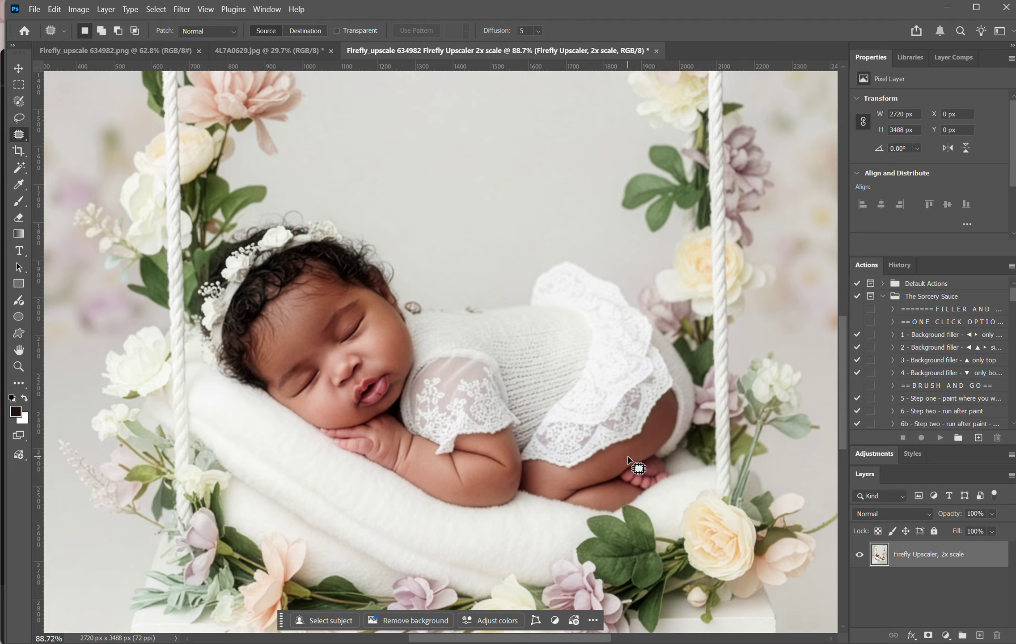
key(ctrl+v)
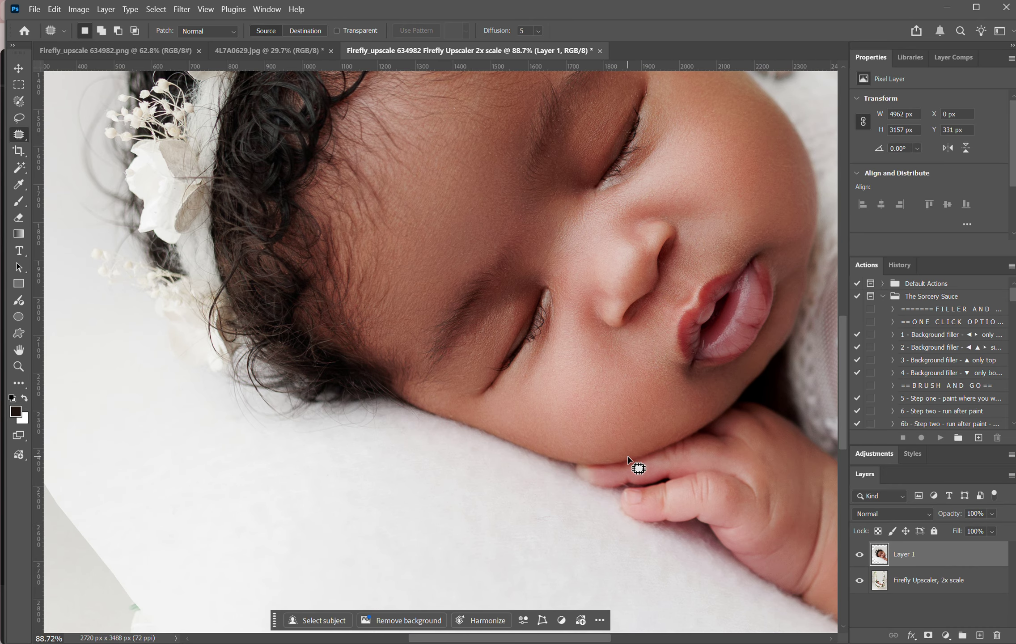
Step: Scale the pasted baby layer proportionally to about 34% and place it over the baby on the swing
scroll(628, 459, down, 6)
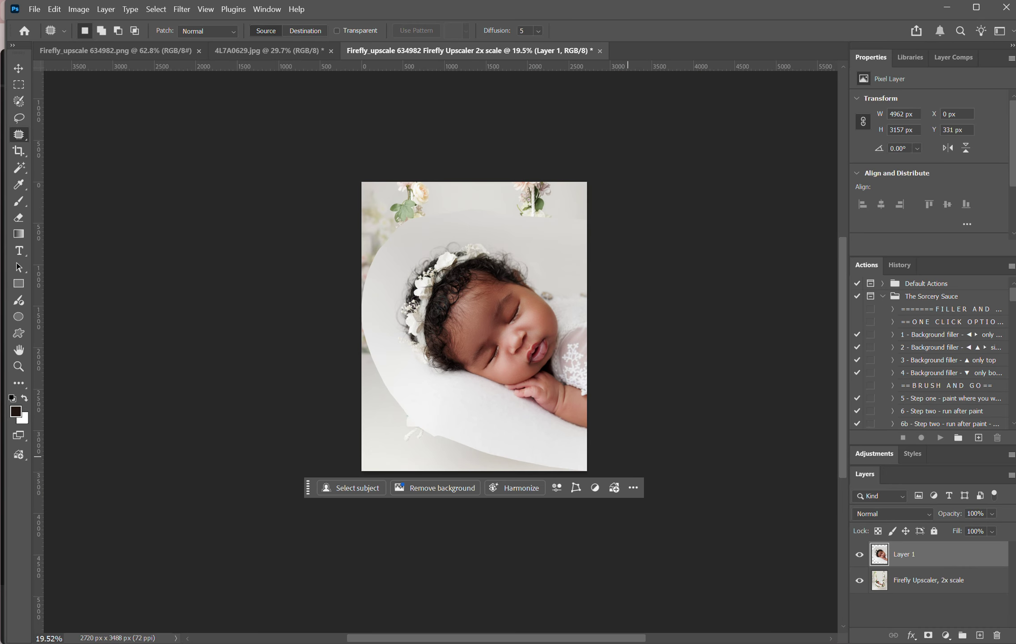
key(ctrl+t)
drag(364, 210, 551, 329)
drag(599, 413, 457, 361)
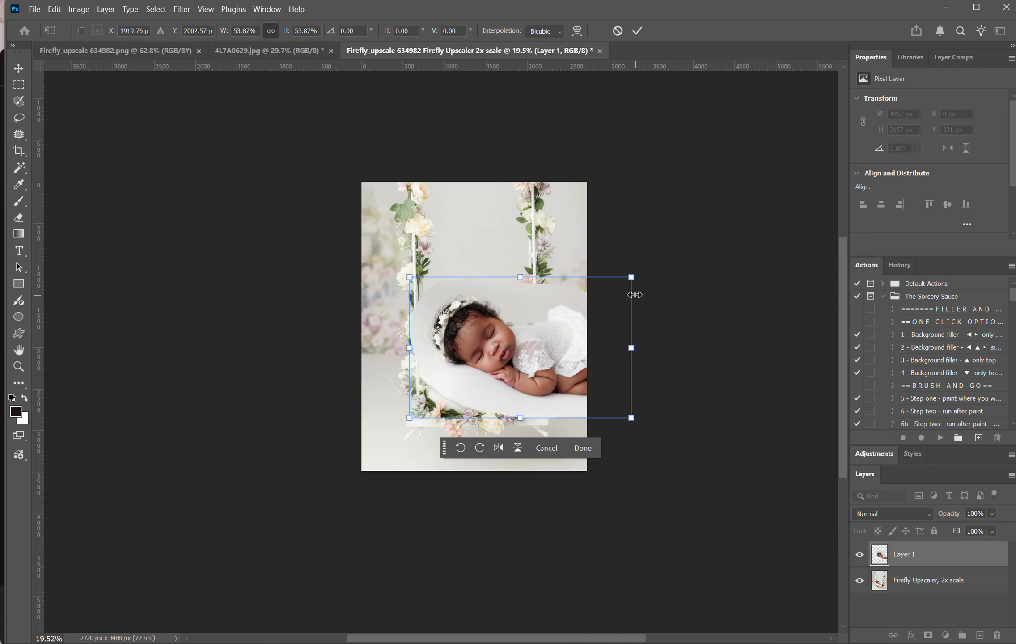
drag(631, 277, 548, 331)
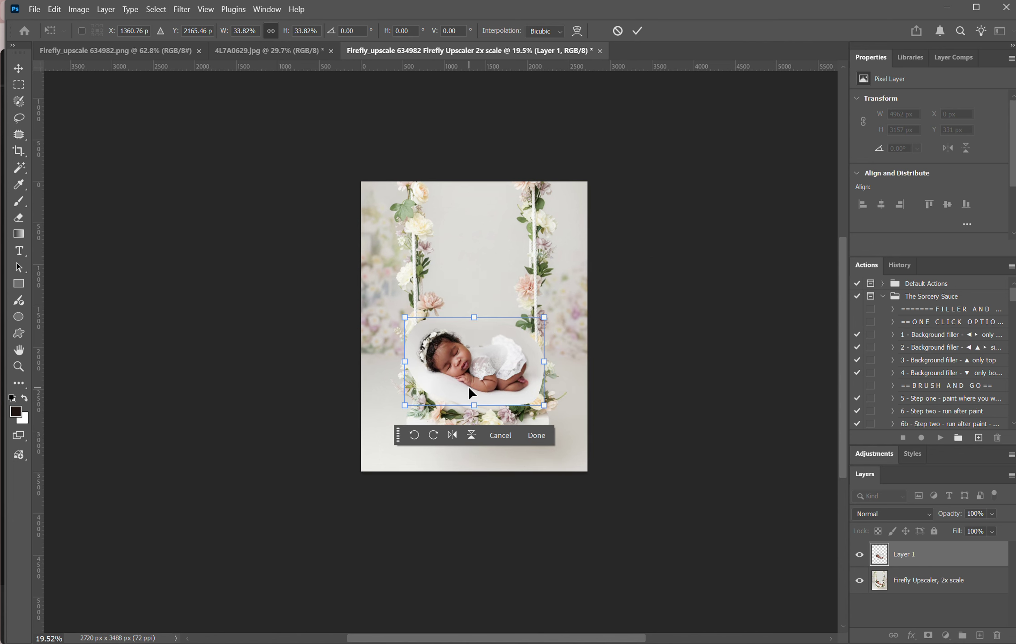
Step: Align the pasted baby with the one beneath at 55% layer opacity, rotating it about 4.79° and scaling it to 34.60%
key(ctrl+plus)
key(ctrl+plus)
key(ctrl+plus)
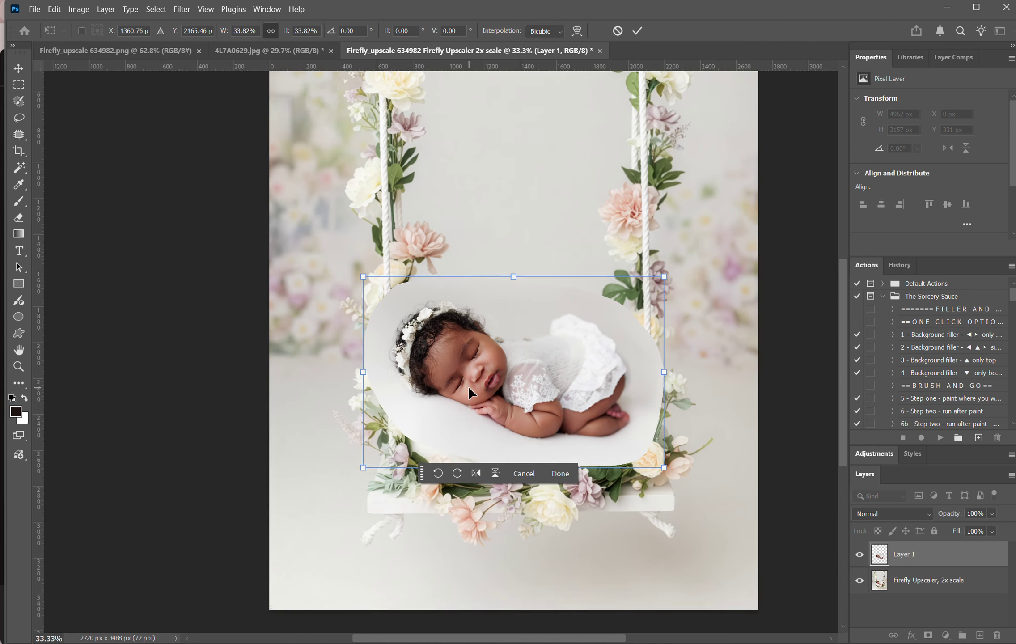
click(992, 513)
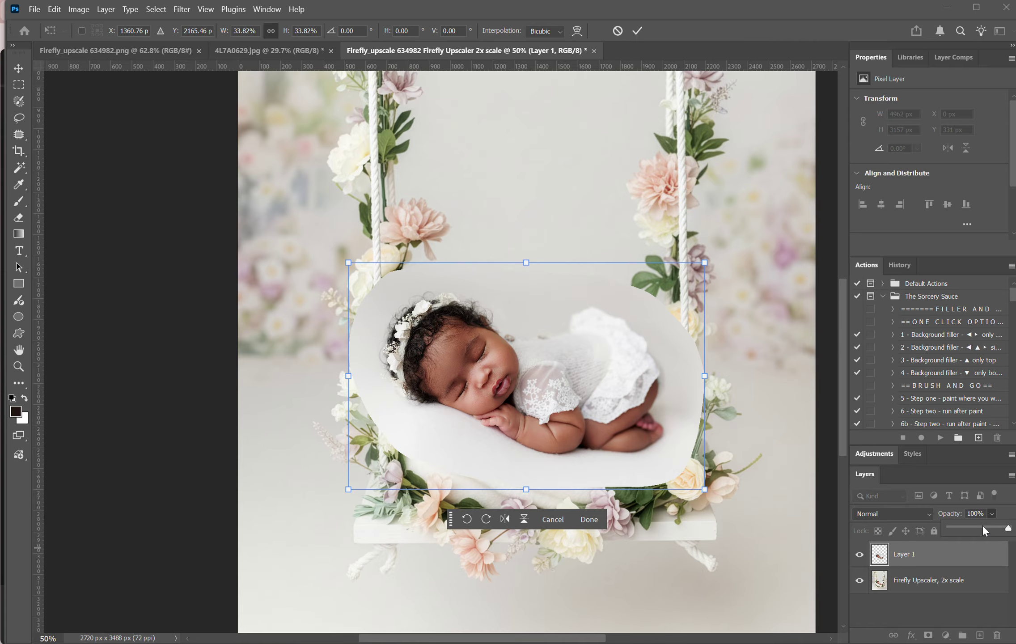
drag(997, 524, 985, 531)
mouse_move(536, 455)
mouse_down()
mouse_move(582, 469)
mouse_move(534, 450)
mouse_move(542, 469)
mouse_move(531, 446)
mouse_up()
drag(737, 511, 731, 532)
drag(617, 450, 612, 454)
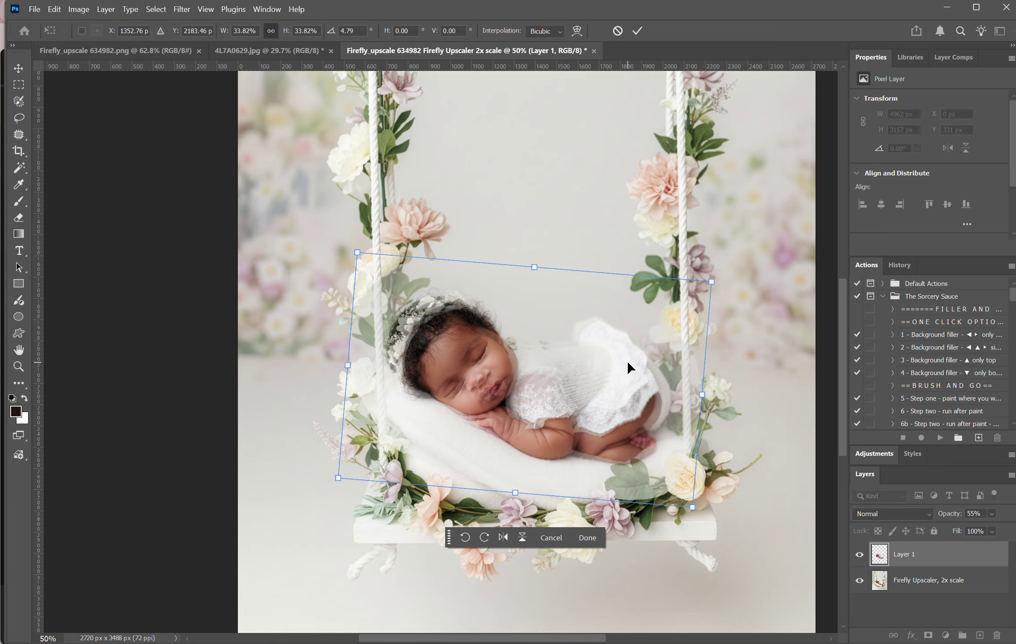
drag(711, 281, 726, 294)
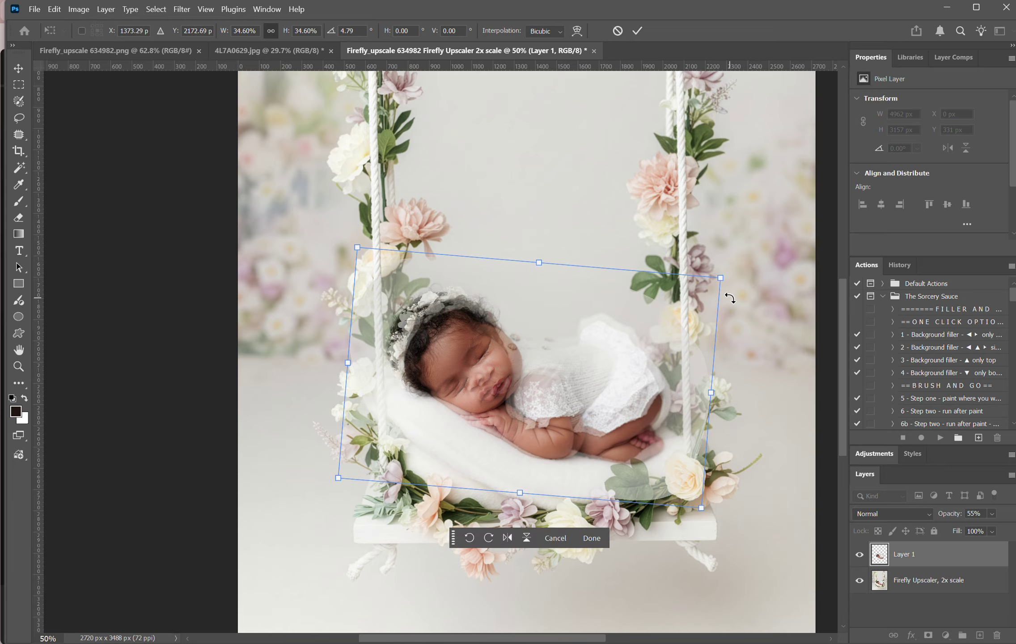
mouse_move(613, 388)
mouse_down()
mouse_move(608, 397)
mouse_move(606, 385)
mouse_up()
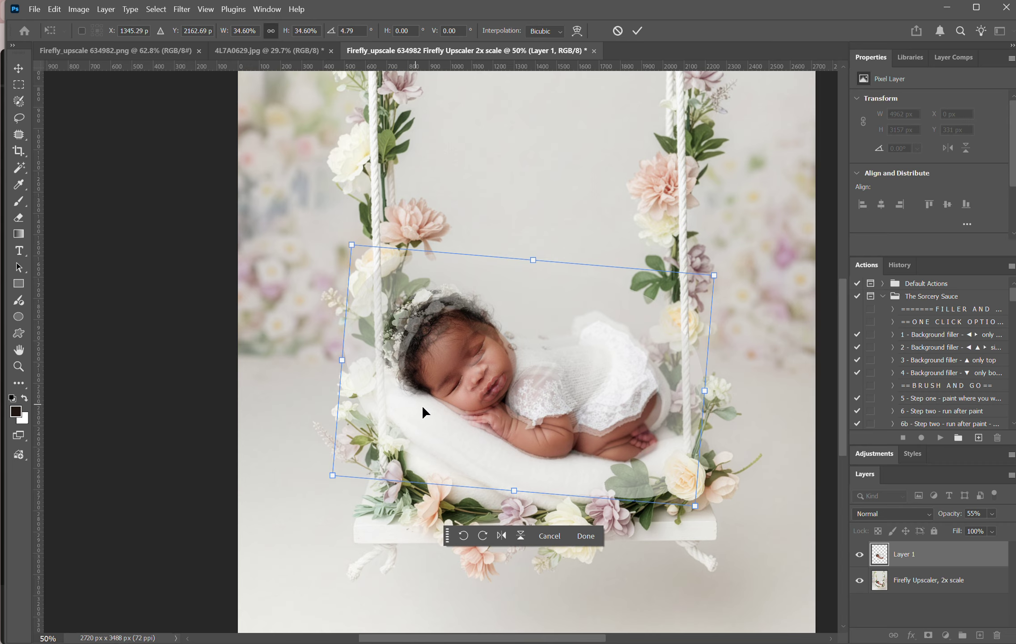
key(j)
Step: Restore the pasted baby layer's opacity to 100% and add a white layer mask to it
click(992, 513)
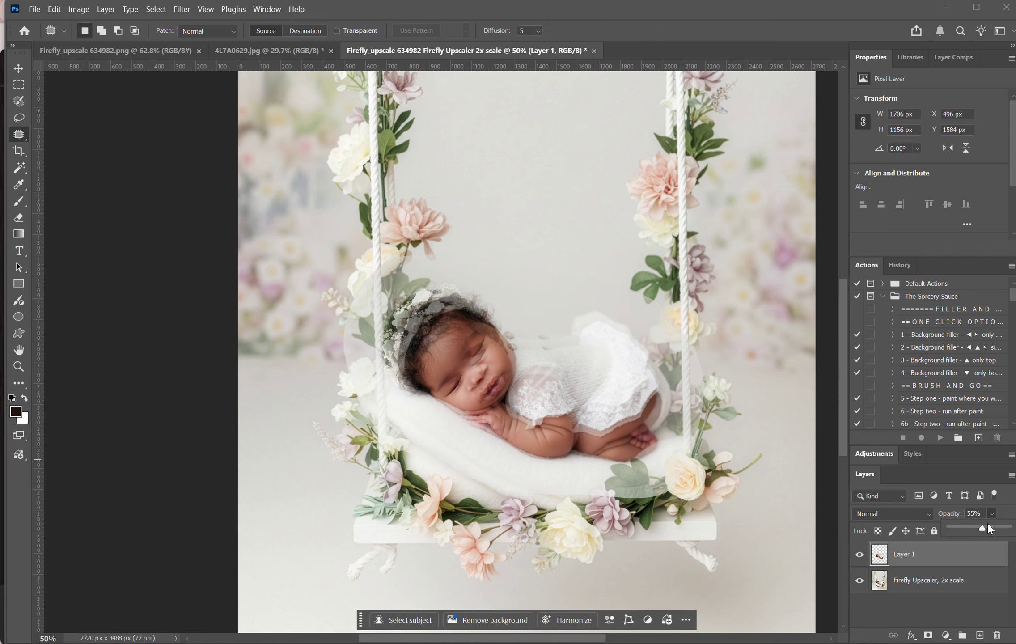
drag(980, 527, 1009, 527)
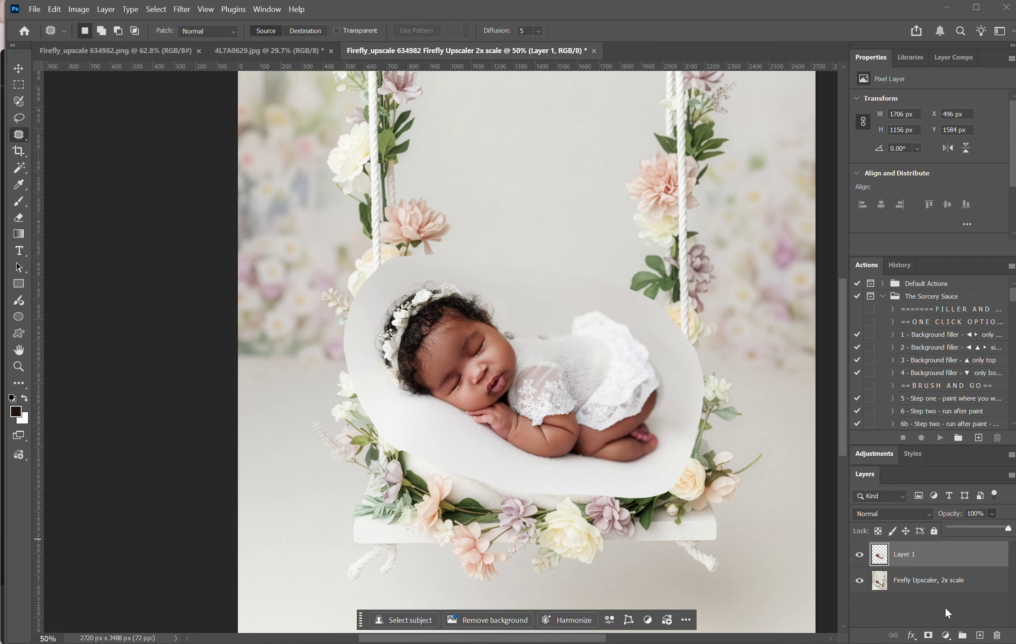
click(928, 636)
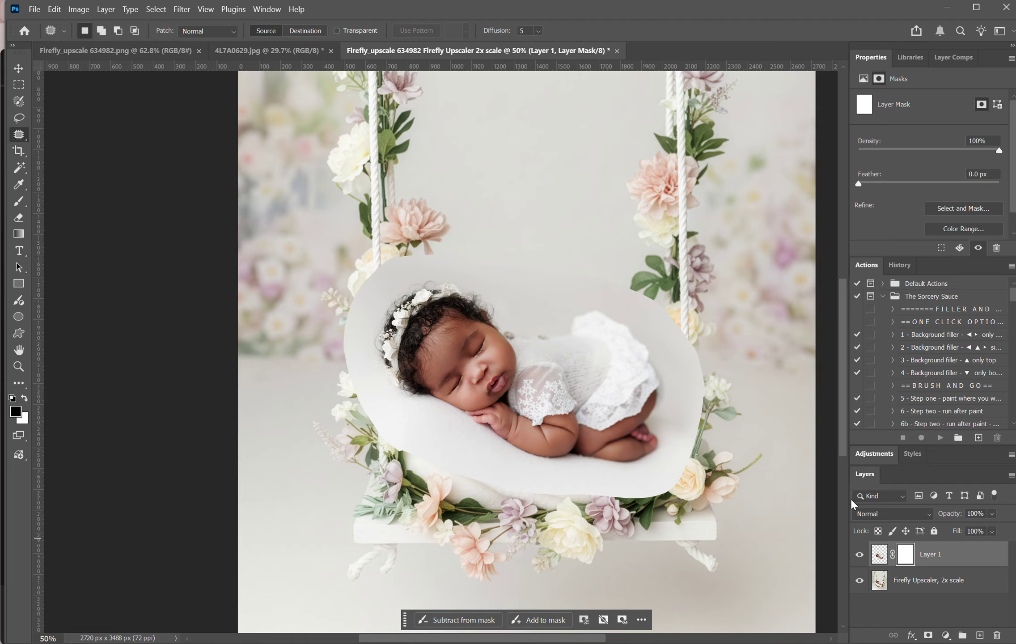
Step: Paint black with the Brush on the mask below the baby to reveal the swing's blanket, flowers and leaves
click(18, 202)
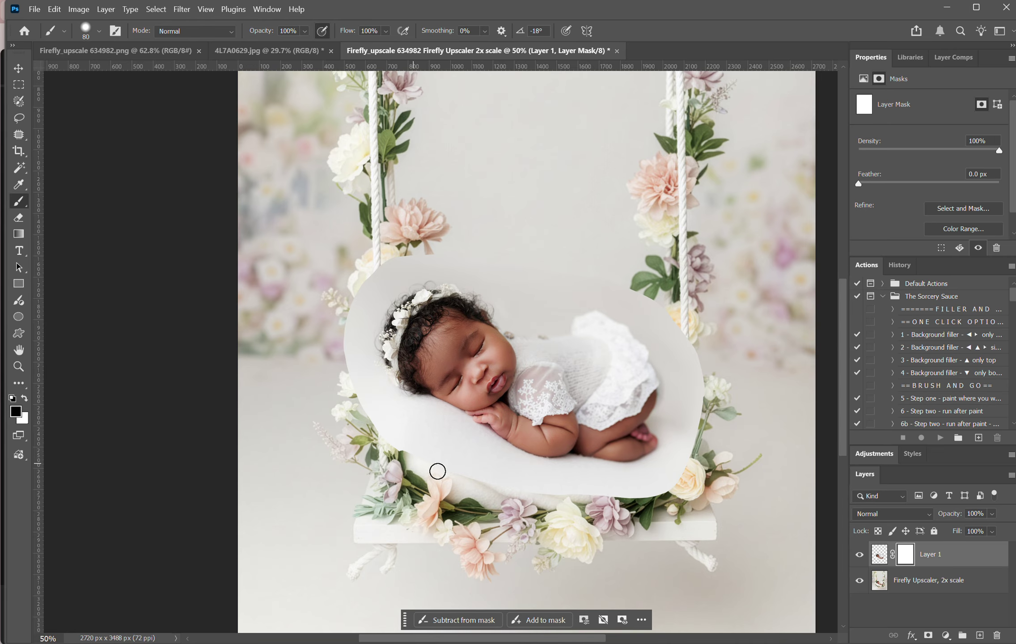
mouse_move(446, 476)
mouse_down()
mouse_move(377, 427)
mouse_move(547, 517)
mouse_move(482, 488)
mouse_move(661, 516)
mouse_move(624, 492)
mouse_up()
key(bracketright)
key(bracketright)
key(bracketright)
key(bracketright)
key(bracketleft)
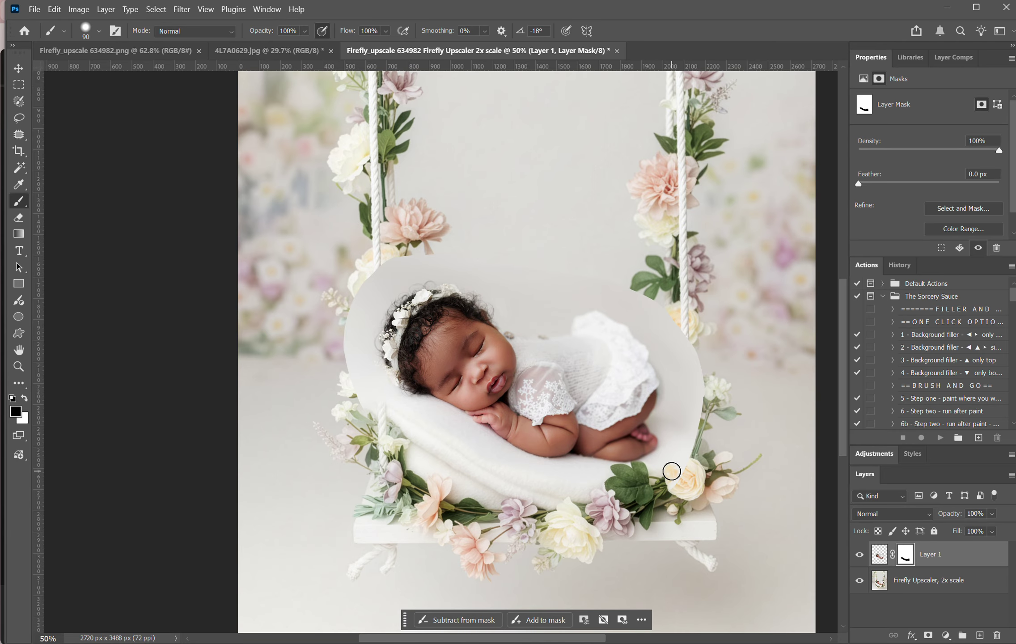
Step: Mask out the remaining pasted background all around the baby with a soft black brush enlarged to 250 px
key(bracketright)
key(bracketright)
key(bracketright)
mouse_move(680, 481)
mouse_down()
mouse_move(700, 440)
mouse_move(692, 366)
mouse_move(657, 294)
mouse_move(609, 266)
mouse_move(475, 228)
mouse_move(521, 242)
mouse_move(469, 232)
mouse_move(404, 247)
mouse_move(430, 238)
mouse_move(386, 252)
mouse_move(373, 259)
mouse_move(394, 255)
mouse_move(336, 288)
mouse_move(351, 268)
mouse_move(336, 308)
mouse_move(356, 427)
mouse_move(346, 394)
mouse_move(434, 479)
mouse_up()
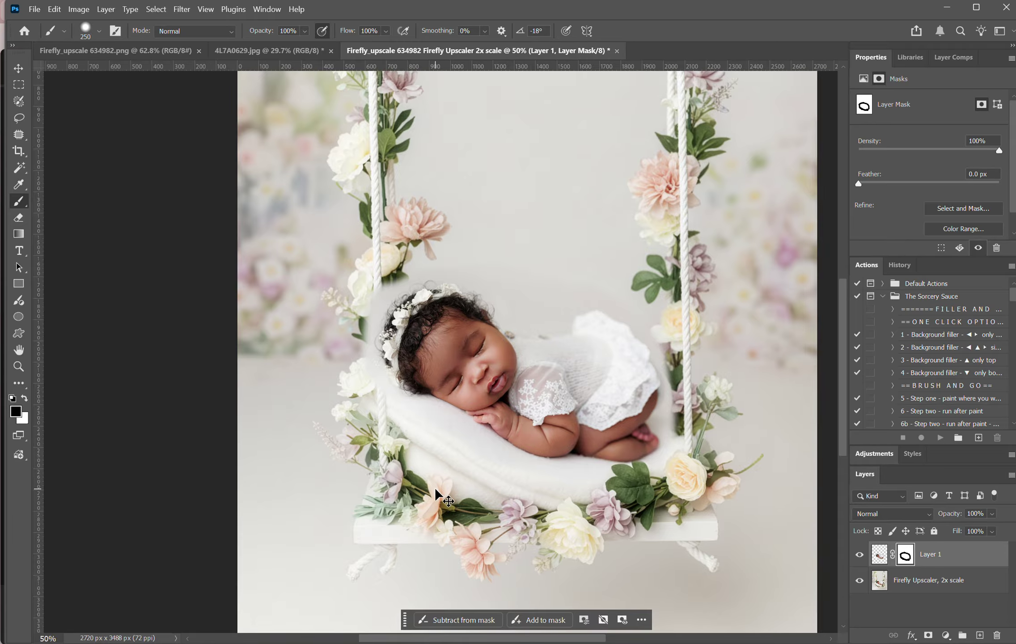
Step: Mask the background beside the baby's headband with a 70 px black brush to bring back the swing rope and flowers
key(ctrl+plus)
key(ctrl+plus)
key(bracketleft)
key(bracketleft)
key(bracketleft)
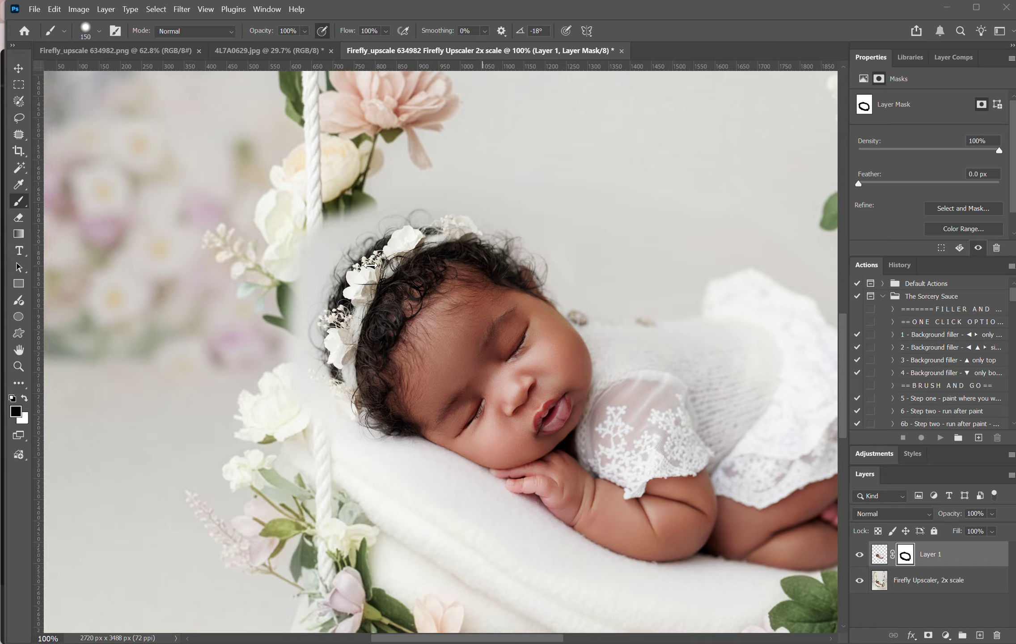
click(908, 561)
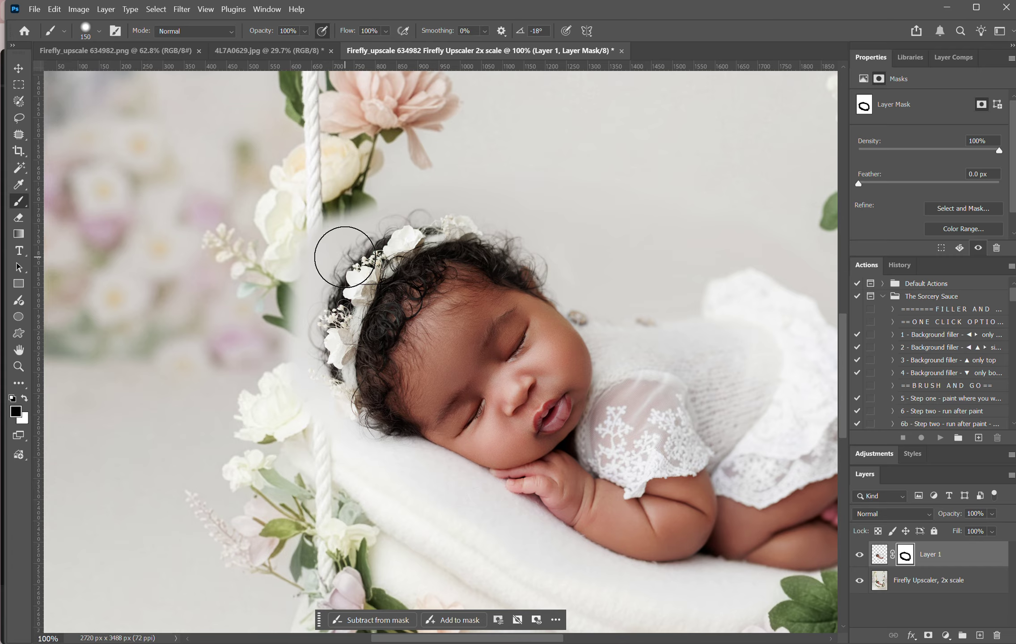
key(bracketleft)
key(bracketleft)
key(bracketleft)
key(bracketleft)
mouse_move(356, 222)
mouse_down()
mouse_move(320, 247)
mouse_move(351, 222)
mouse_move(326, 246)
mouse_move(297, 304)
mouse_move(314, 261)
mouse_move(302, 303)
mouse_move(303, 291)
mouse_move(322, 448)
mouse_up()
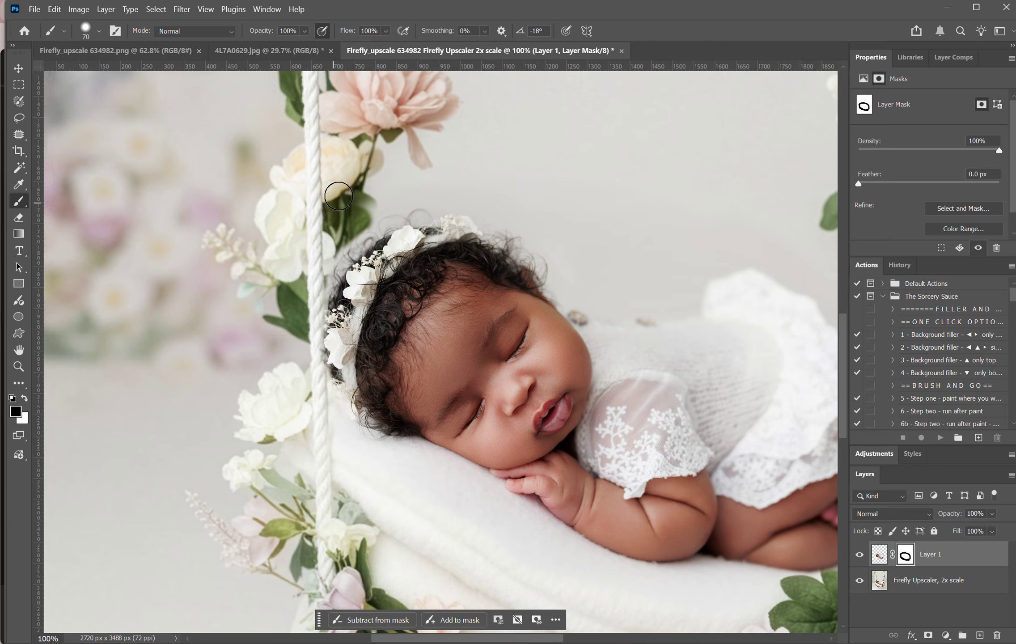
Step: Try masking out the pasted hair and headband flowers with a 70 px black brush, and undo the stroke
key(ctrl+plus)
key(ctrl+plus)
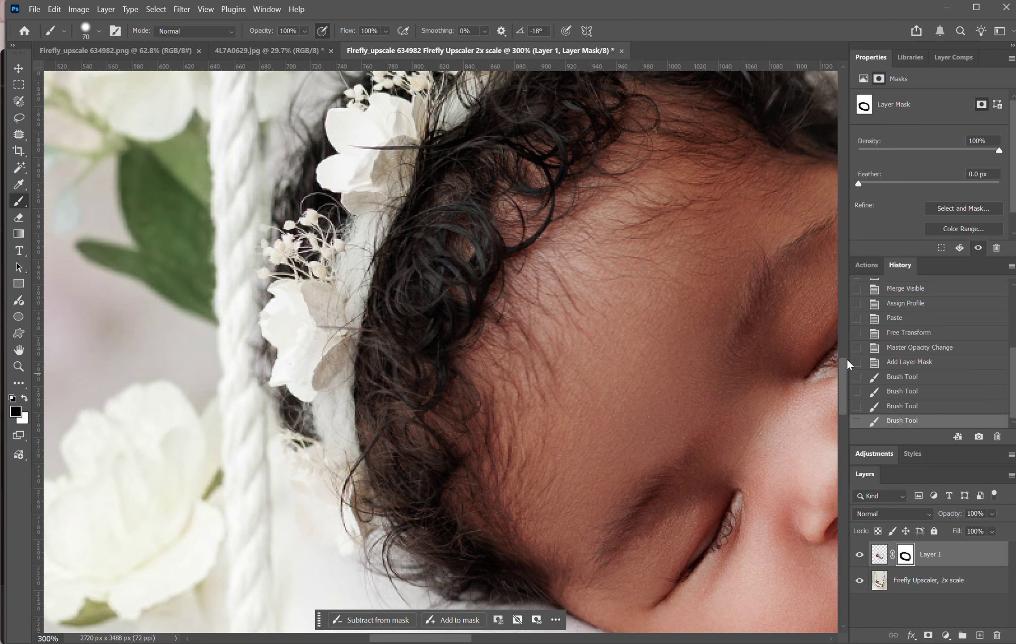
drag(843, 364, 842, 352)
mouse_move(267, 284)
mouse_down()
mouse_move(329, 220)
mouse_move(430, 163)
mouse_move(300, 272)
mouse_move(422, 170)
mouse_move(272, 324)
mouse_move(385, 249)
mouse_move(233, 545)
mouse_move(288, 427)
mouse_move(442, 199)
mouse_up()
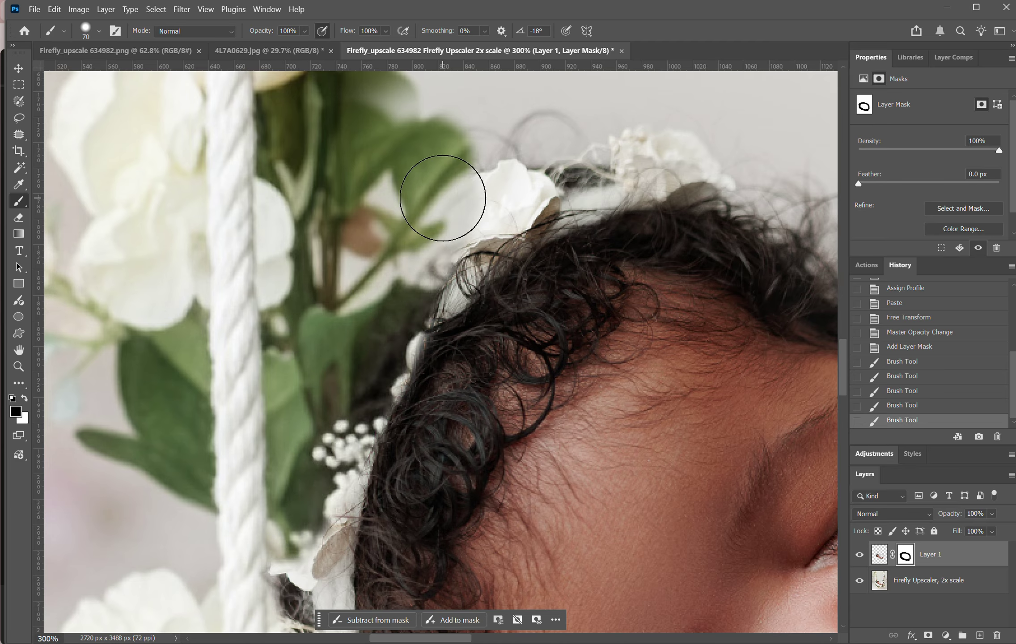
key(ctrl+z)
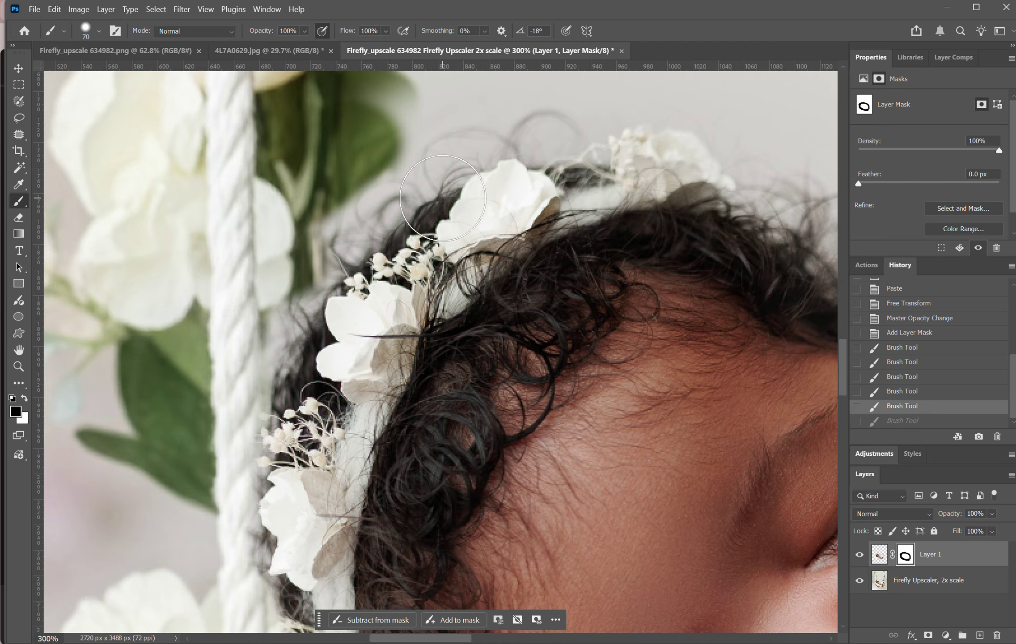
Step: Invert the layer mask back and forth to compare the pasted baby's head with the upscaled version underneath
key(ctrl+i)
key(ctrl+i)
key(ctrl+i)
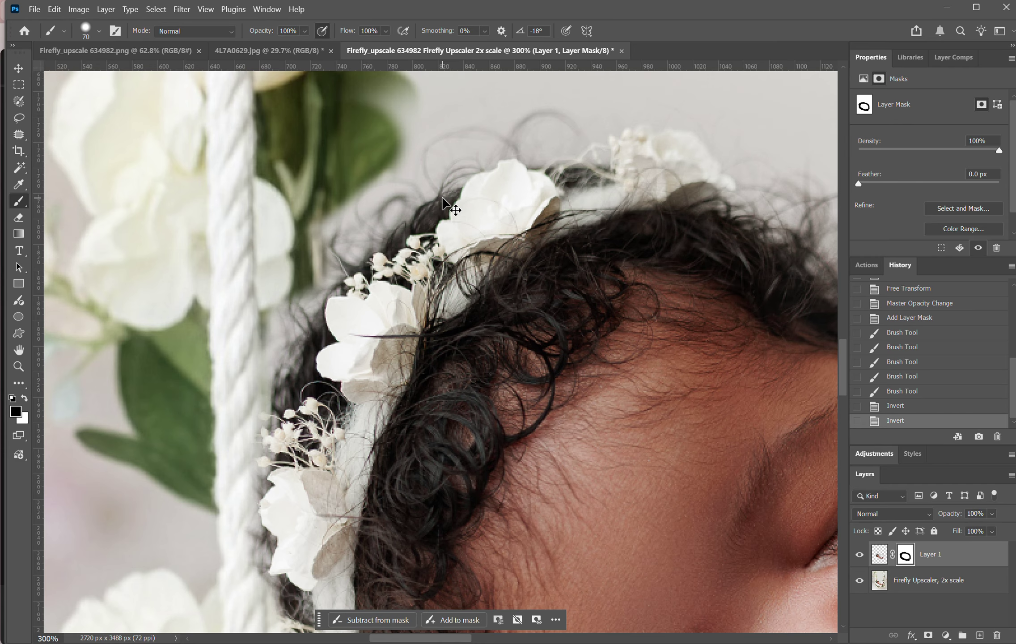
key(ctrl+i)
key(ctrl+i)
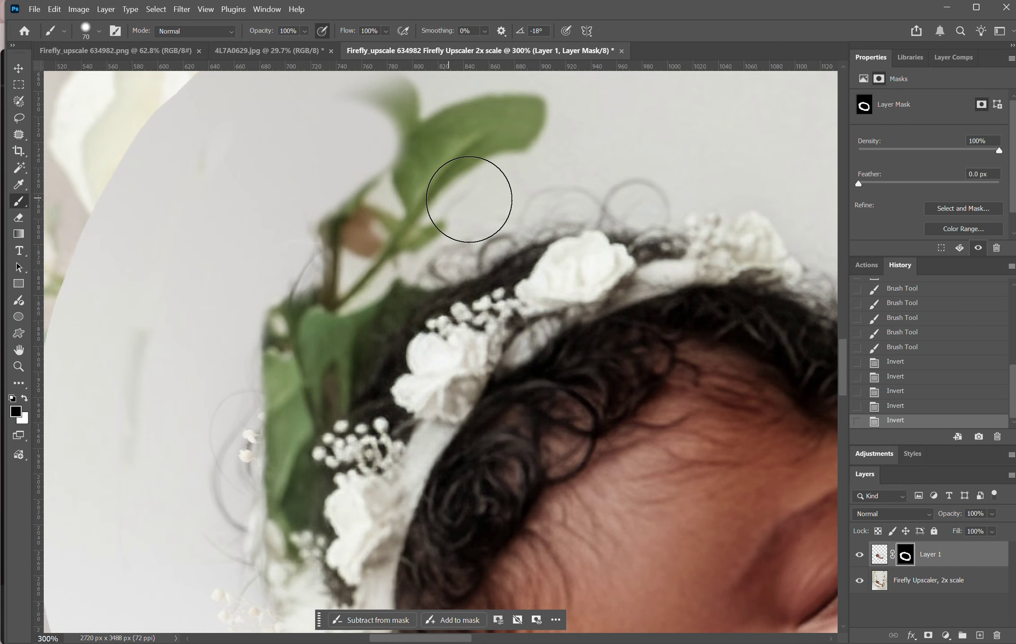
click(877, 557)
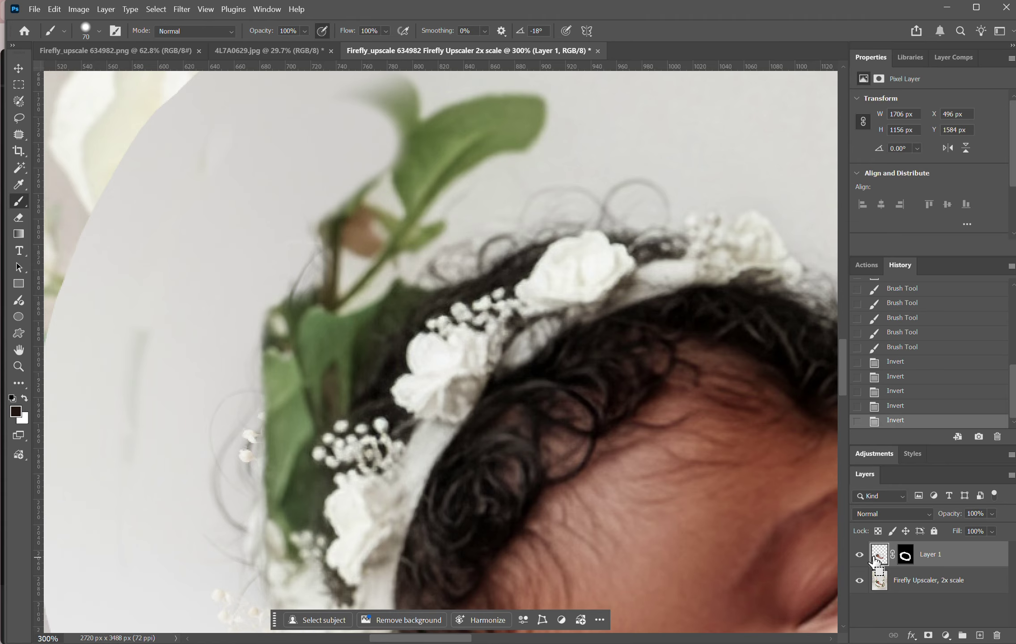
key(ctrl+t)
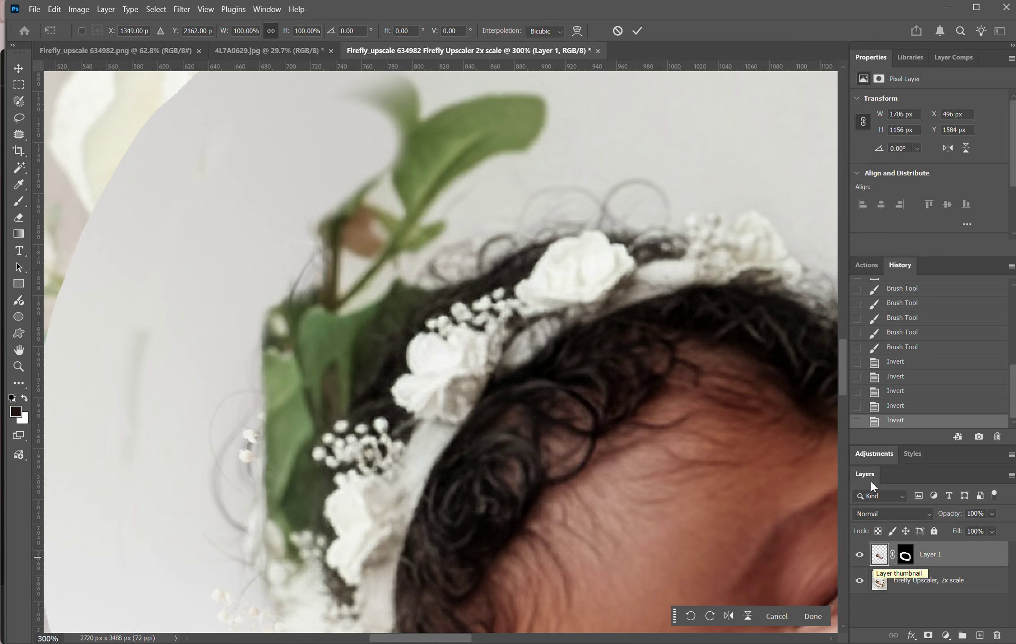
key(Escape)
Step: Scale the pasted baby layer to about 93.4% with Free Transform and move it over the baby underneath
key(ctrl+minus)
key(ctrl+minus)
key(ctrl+minus)
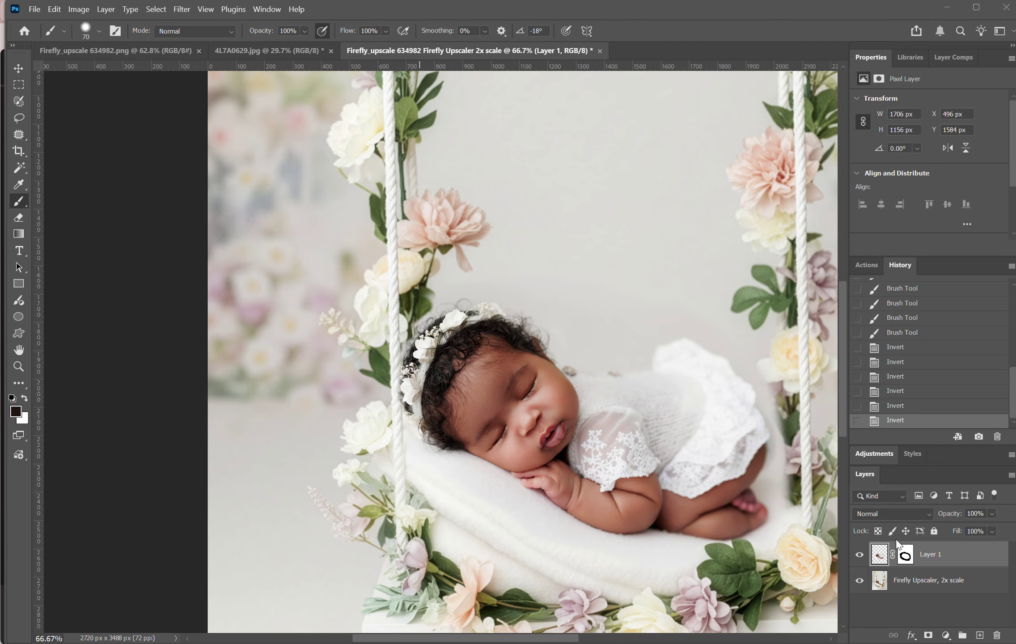
click(878, 559)
key(ctrl+t)
drag(348, 262, 380, 282)
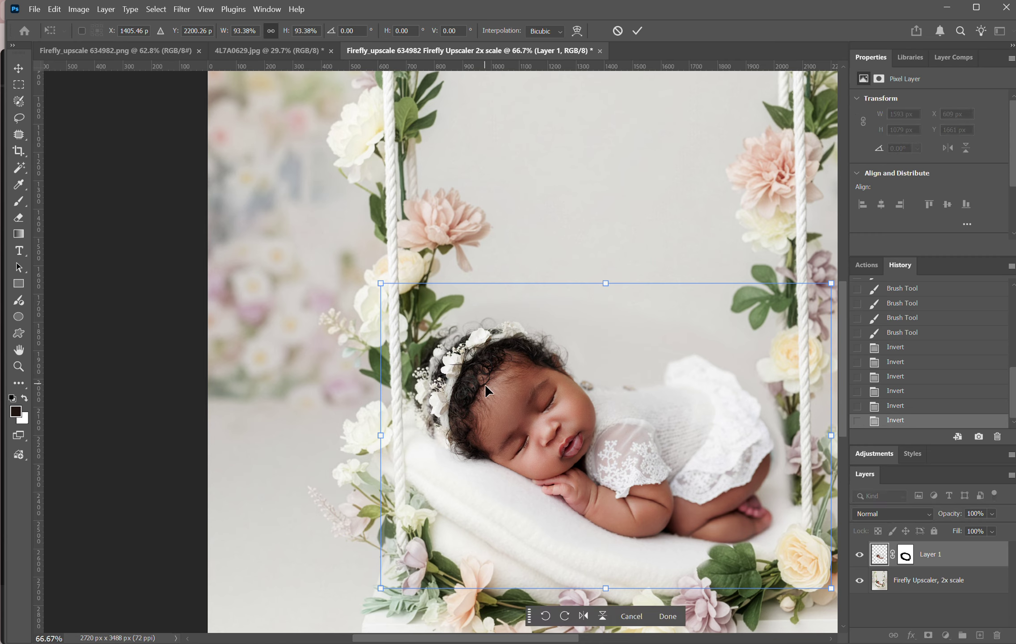
mouse_move(485, 384)
mouse_down()
mouse_move(482, 393)
mouse_move(465, 386)
mouse_move(480, 401)
mouse_move(473, 397)
mouse_up()
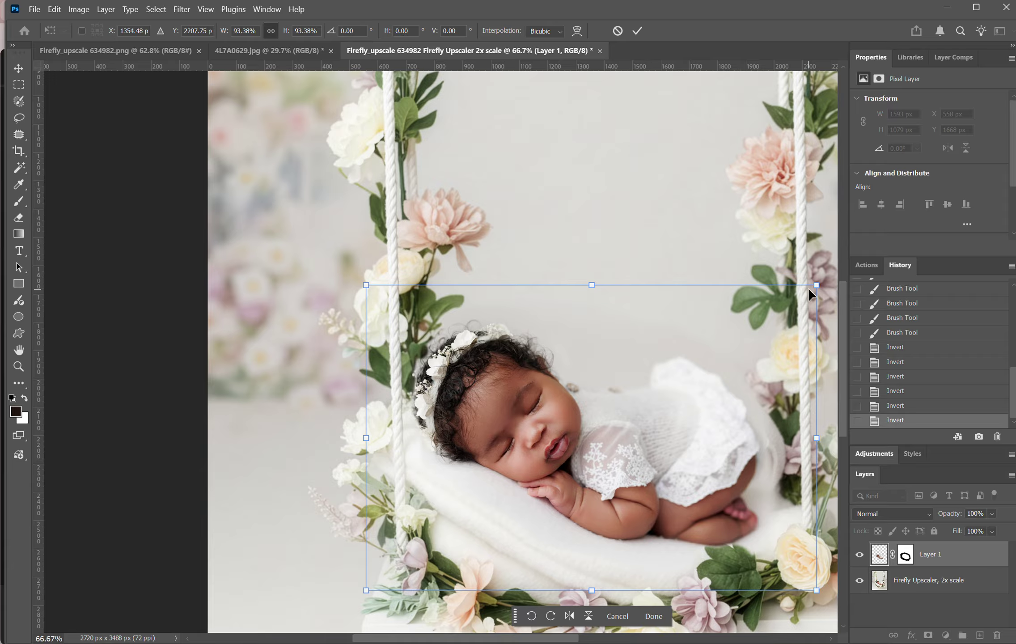
Step: Enlarge the baby layer to about 98.6%, nudge it slightly left and apply the transform
drag(811, 287, 832, 295)
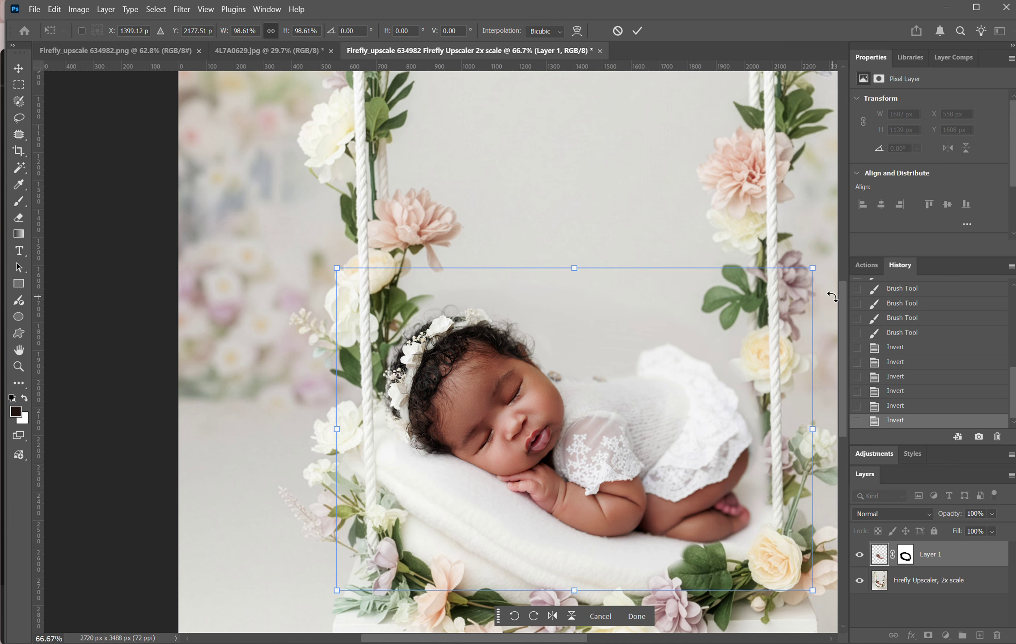
key(Left)
key(Left)
key(Left)
key(Left)
key(Left)
key(Left)
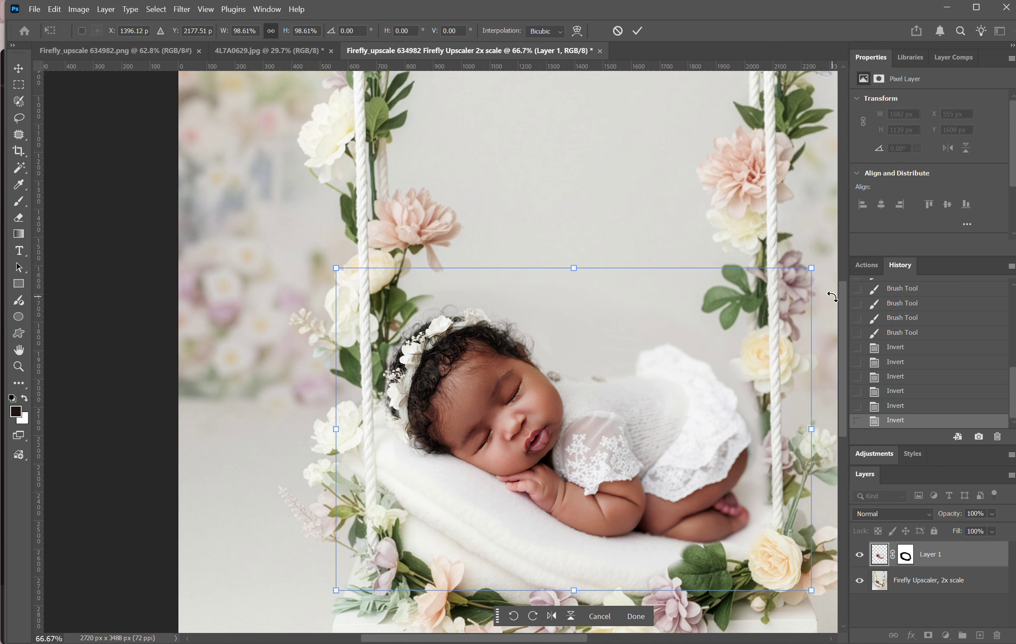
key(Return)
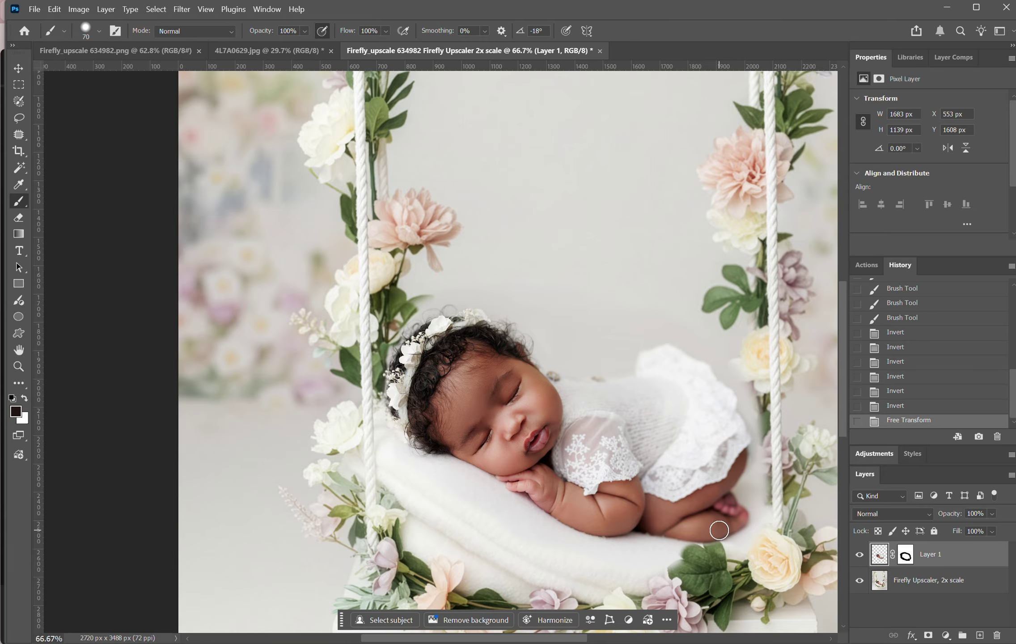
Step: Toggle Layer 1's visibility repeatedly to compare the pasted baby with the upscaled one, leaving the layer shown
click(858, 557)
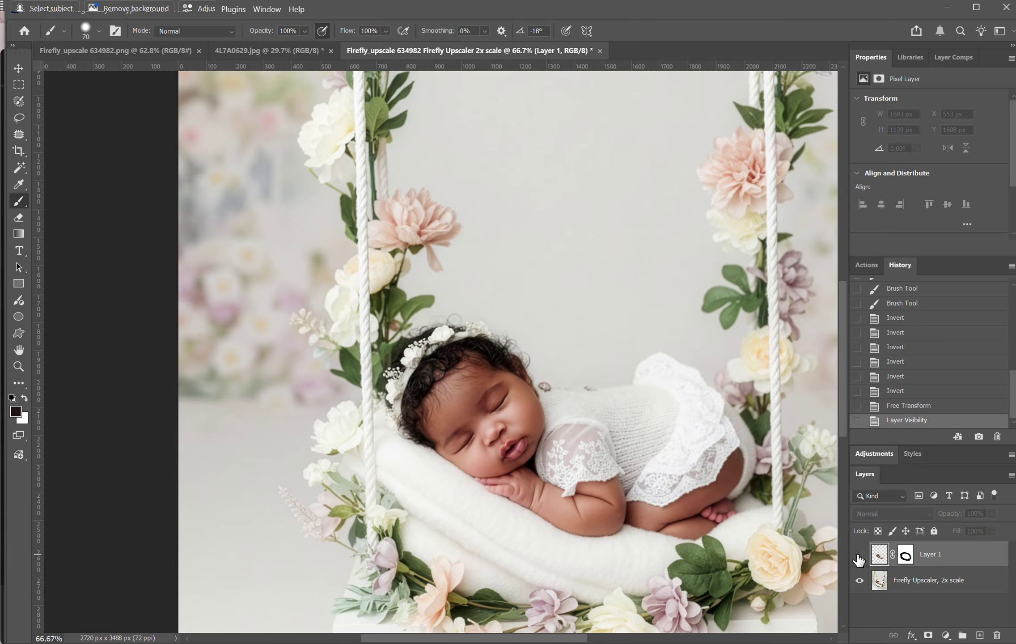
click(858, 556)
click(858, 557)
click(859, 557)
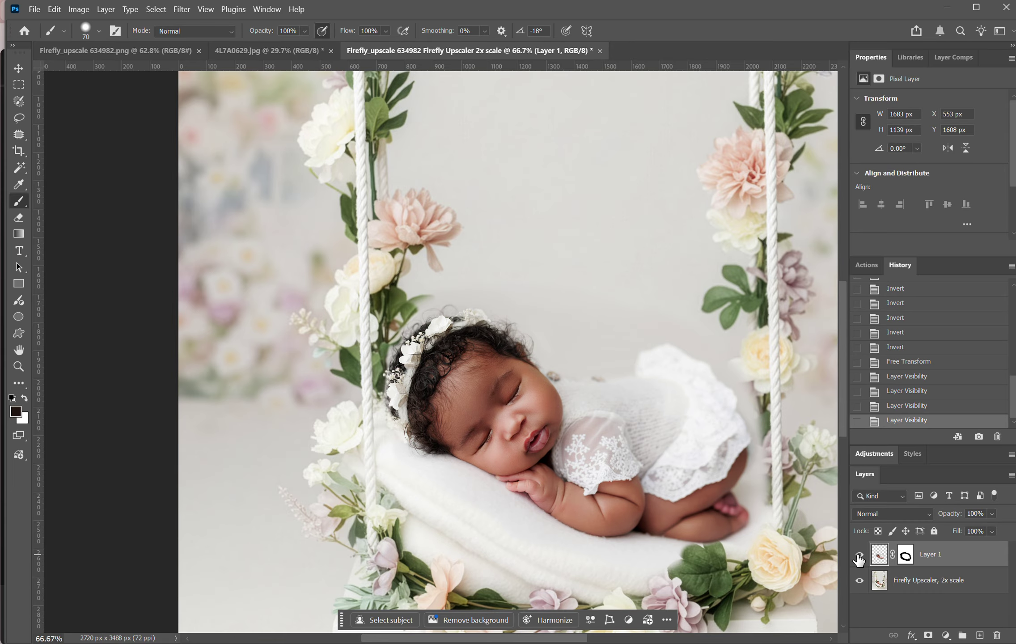
click(859, 557)
click(858, 557)
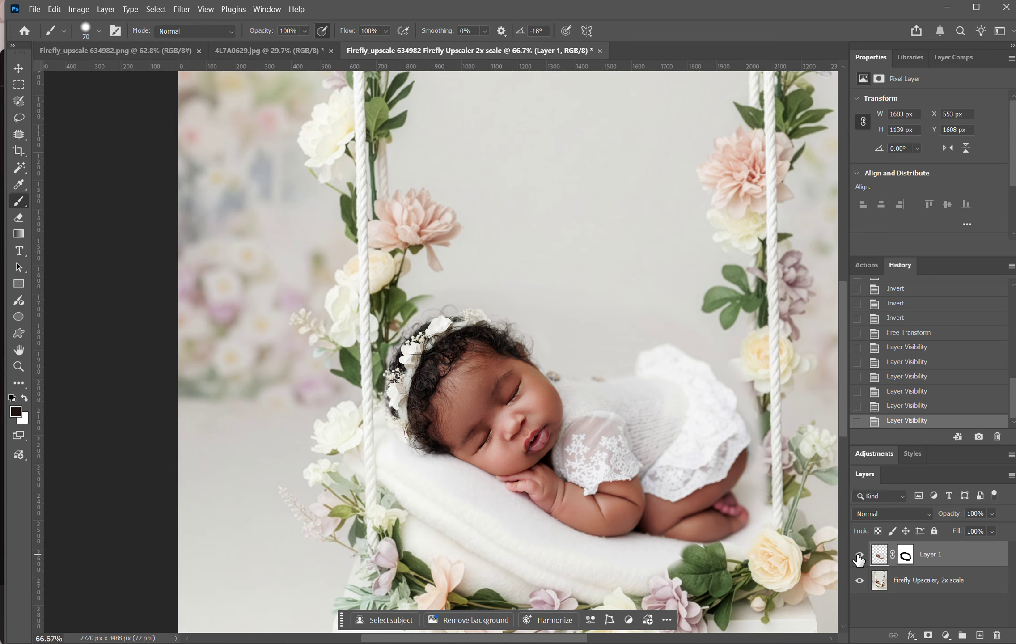
click(859, 556)
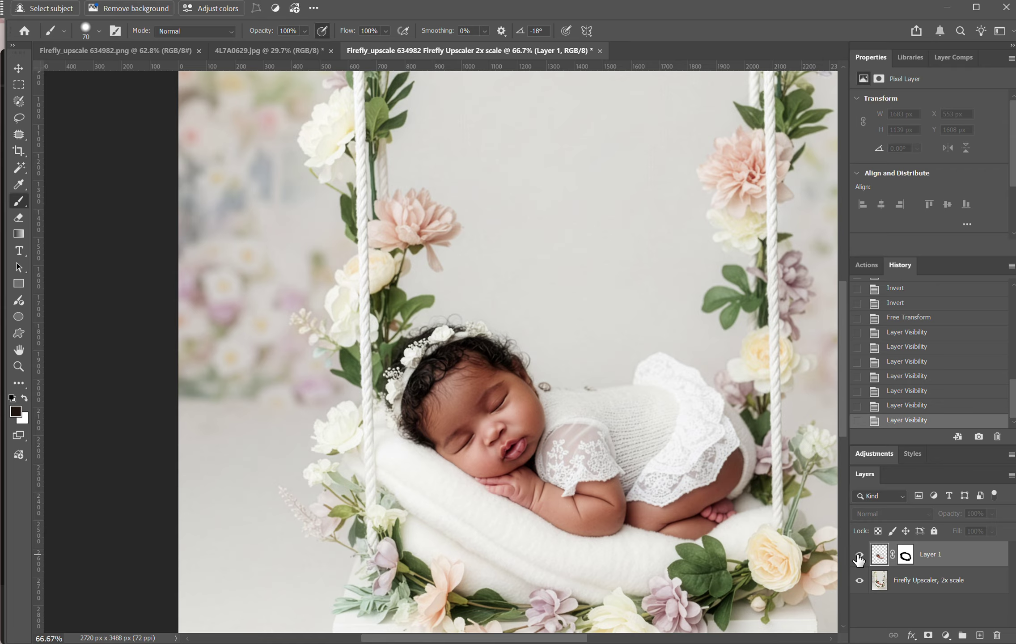
click(859, 557)
click(859, 557)
click(859, 557)
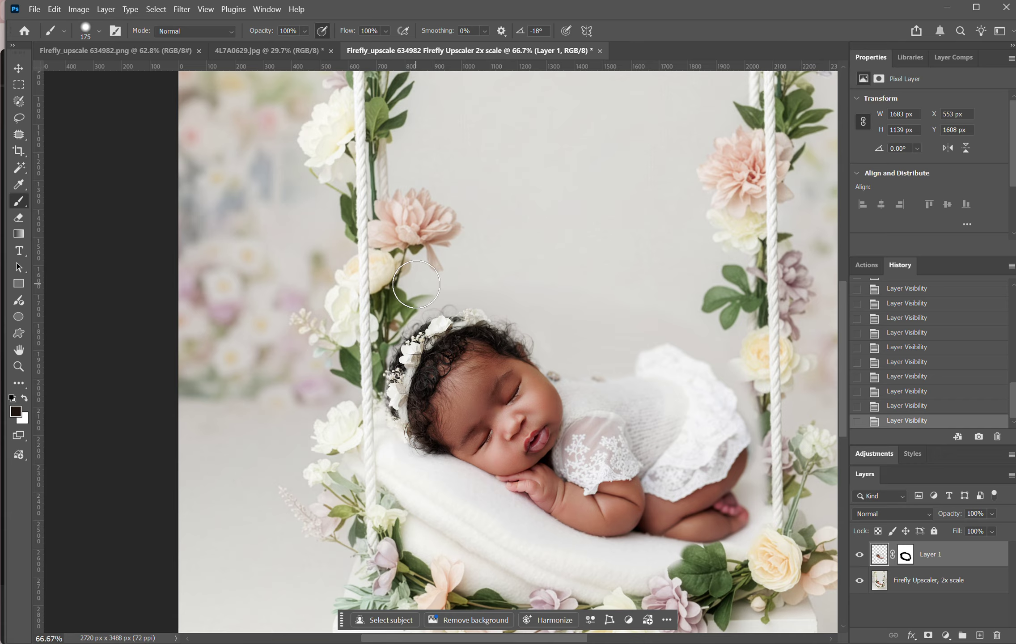
Step: Paint black on Layer 1's mask with a 200 px brush over the leftover pasted background above the baby
key(bracketright)
click(410, 279)
key(ctrl+z)
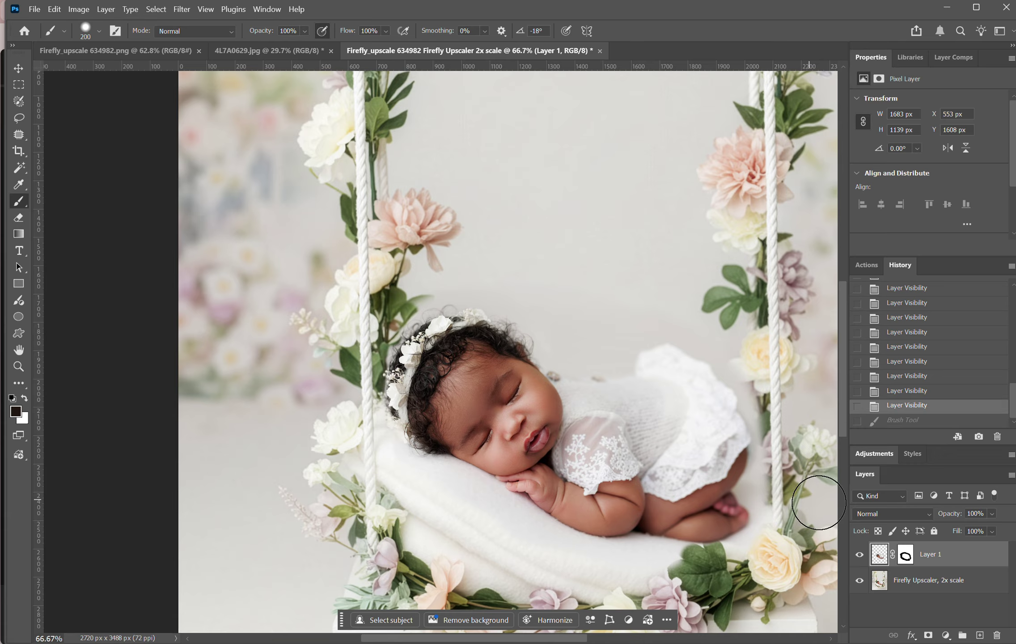
click(907, 557)
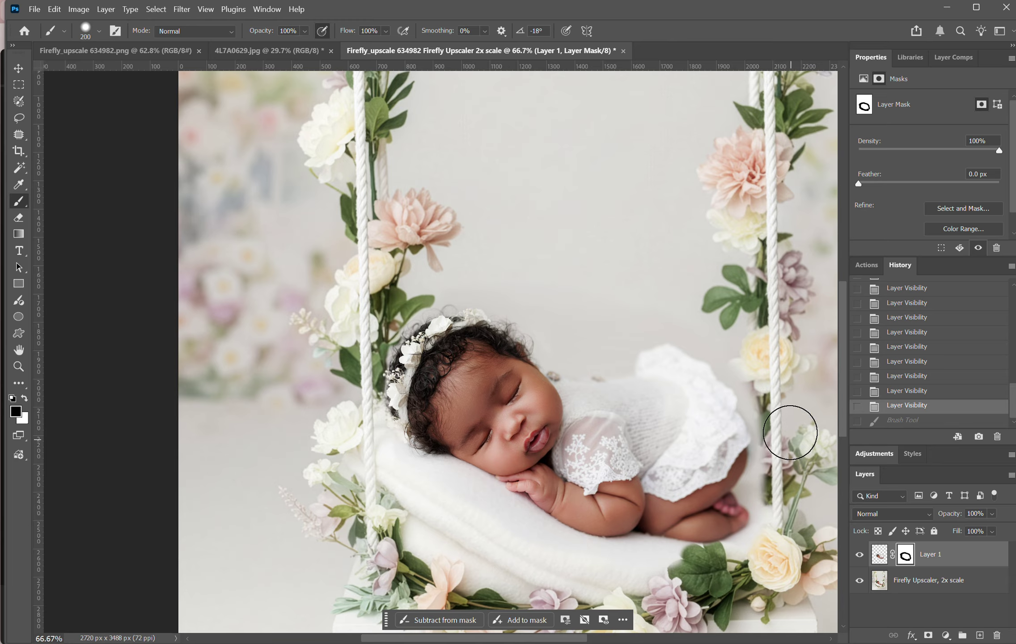
mouse_move(696, 300)
mouse_down()
mouse_move(594, 264)
mouse_move(552, 273)
mouse_move(502, 266)
mouse_up()
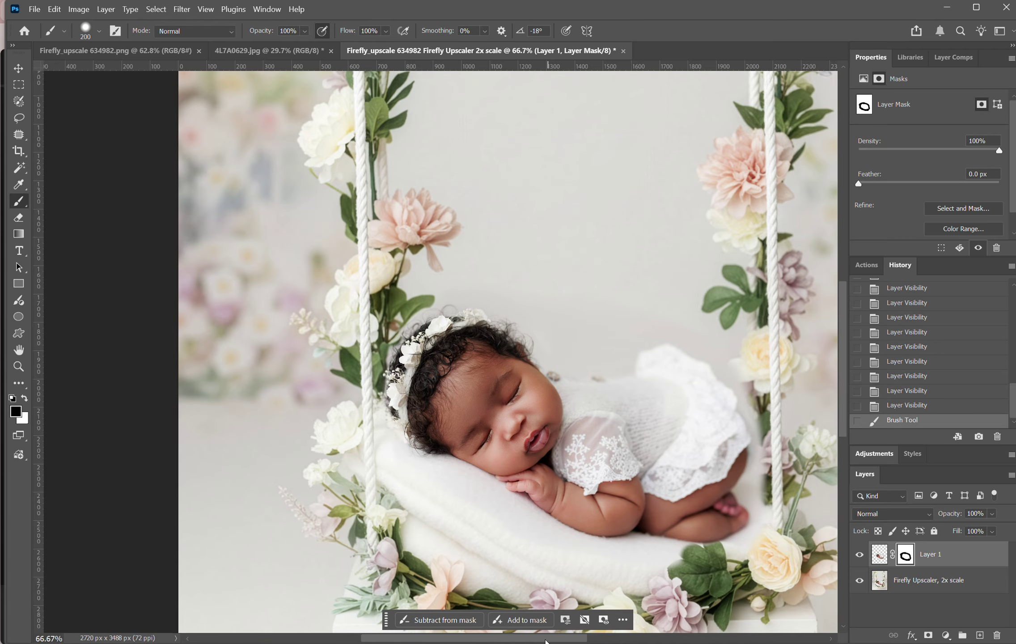
Step: Mask the pasted background along the outer edge of the ruffled skirt with an 80 px black brush to reveal the flowers and leaves
key(ctrl+plus)
key(ctrl+plus)
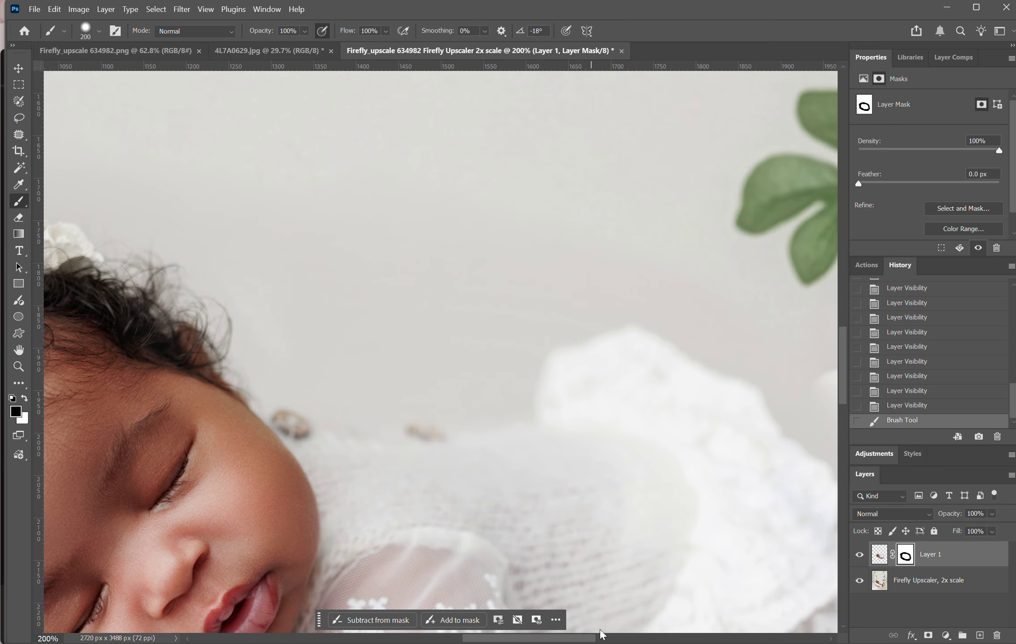
drag(550, 638, 602, 639)
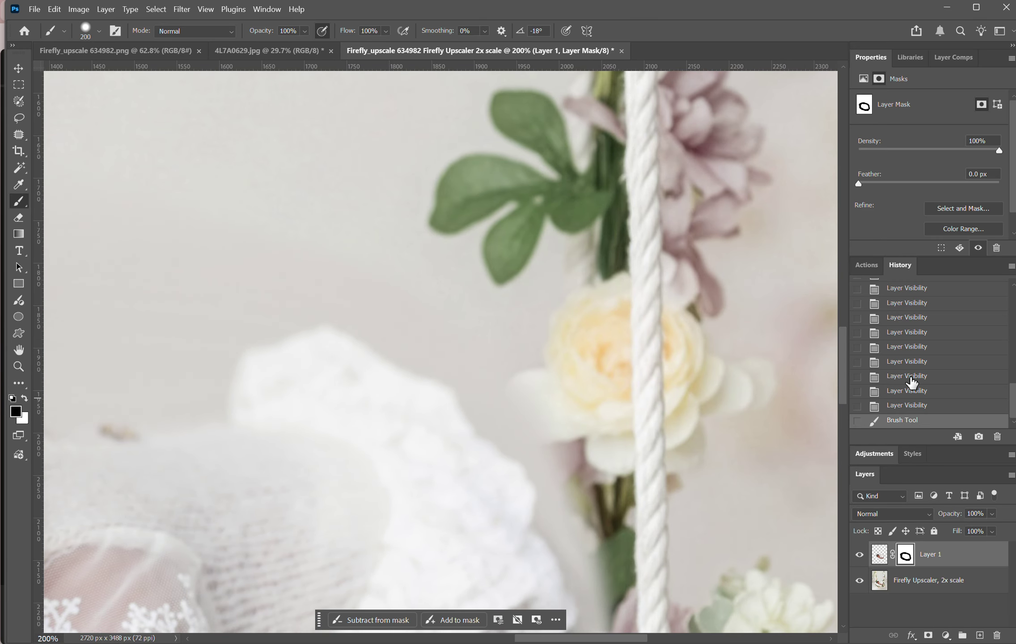
drag(843, 354, 843, 378)
key(bracketleft)
key(bracketleft)
key(bracketleft)
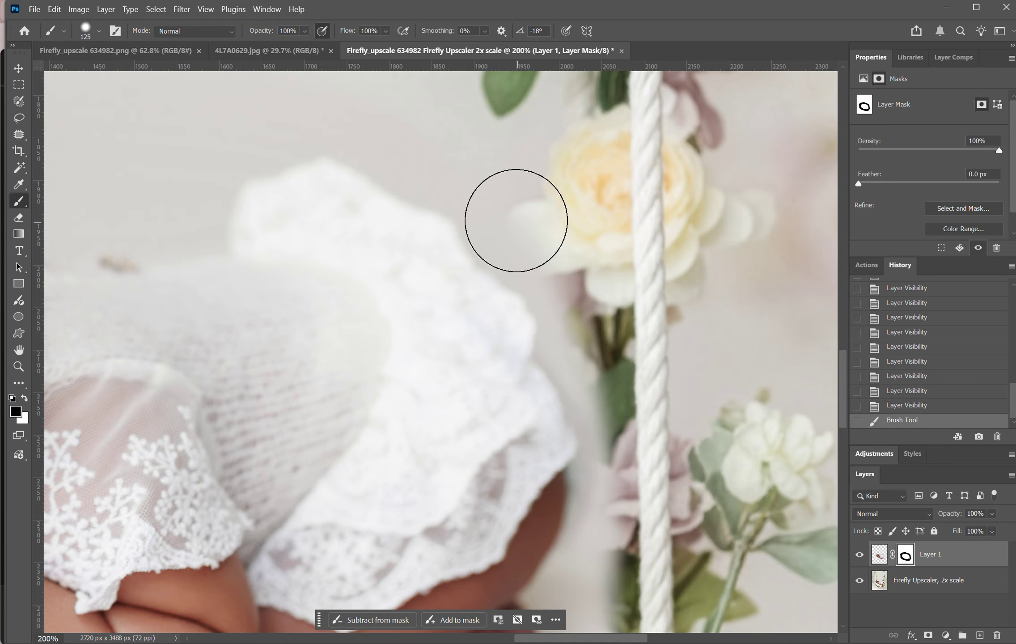
key(bracketleft)
key(bracketleft)
key(bracketleft)
mouse_move(497, 220)
mouse_down()
mouse_move(567, 291)
mouse_move(567, 348)
mouse_move(608, 406)
mouse_move(572, 354)
mouse_move(623, 454)
mouse_move(609, 545)
mouse_move(573, 585)
mouse_up()
Step: Mask closely around the baby's foot with a 20 px black brush, and the blanket below it and beside the rose at 50 px
drag(843, 358, 842, 391)
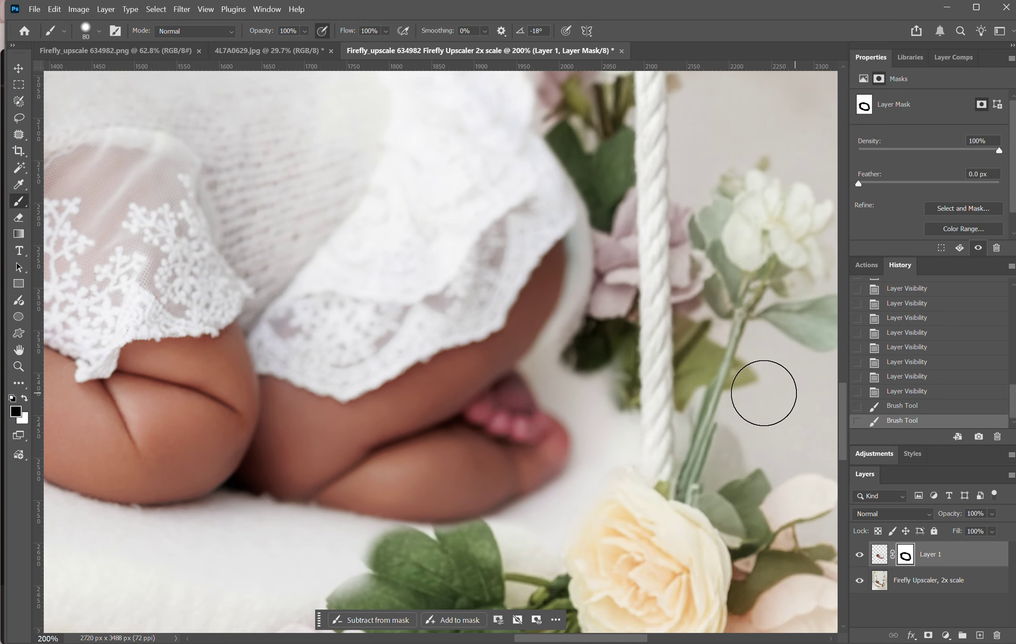
key(bracketleft)
key(bracketleft)
key(bracketleft)
key(bracketleft)
key(bracketleft)
key(bracketleft)
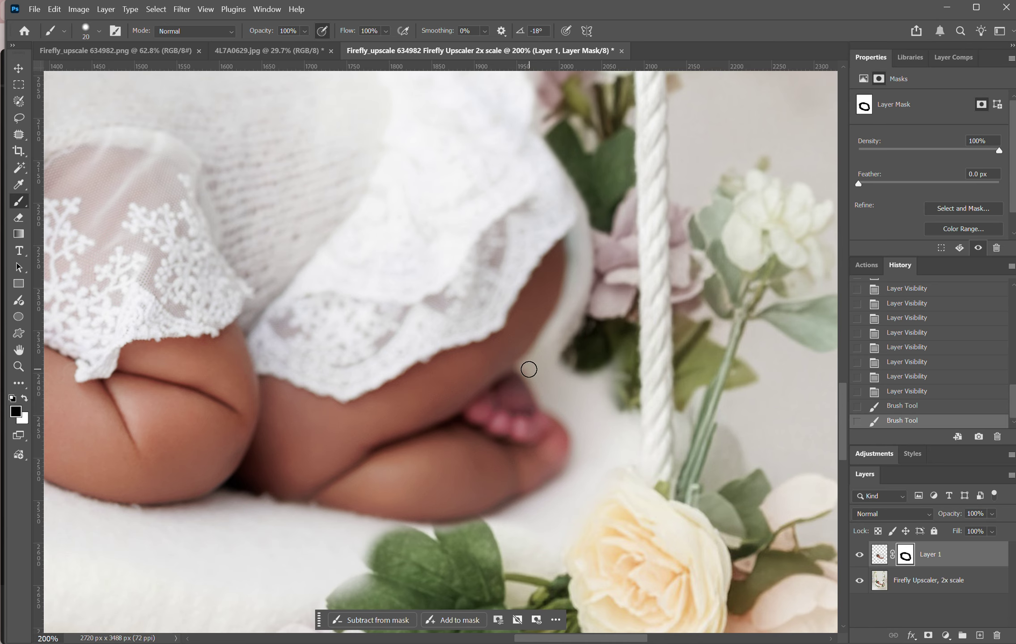
mouse_move(530, 370)
mouse_down()
mouse_move(546, 399)
mouse_move(526, 369)
mouse_move(579, 445)
mouse_move(571, 423)
mouse_move(577, 454)
mouse_move(563, 485)
mouse_move(572, 398)
mouse_move(529, 360)
mouse_move(568, 336)
mouse_move(597, 298)
mouse_move(562, 363)
mouse_move(580, 385)
mouse_move(549, 357)
mouse_move(616, 398)
mouse_move(611, 452)
mouse_move(589, 386)
mouse_move(539, 359)
mouse_move(549, 346)
mouse_move(633, 421)
mouse_move(609, 458)
mouse_move(608, 430)
mouse_move(608, 458)
mouse_move(579, 504)
mouse_move(593, 485)
mouse_up()
key(bracketright)
key(bracketright)
key(bracketright)
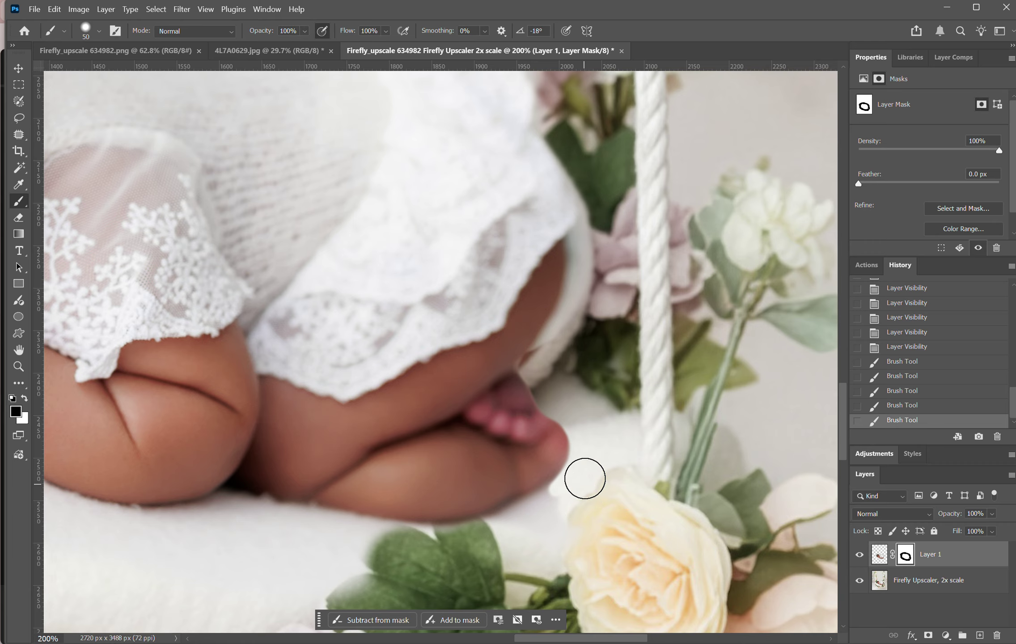
click(476, 567)
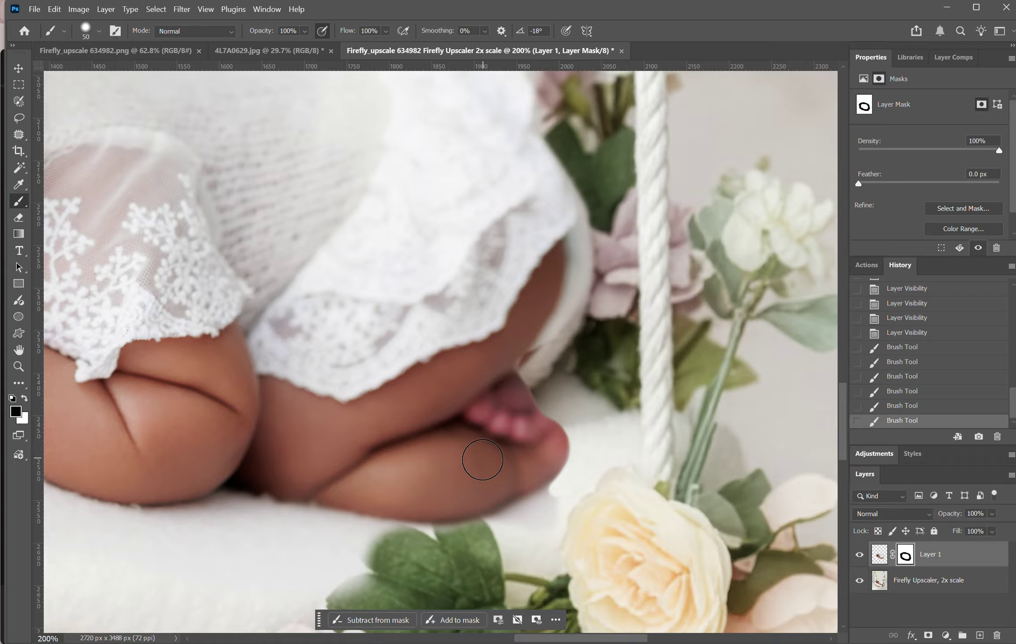
Step: Paint white on the mask between the thigh and the foot to restore the pasted layer there
click(23, 399)
mouse_move(562, 340)
mouse_down()
mouse_move(531, 402)
mouse_move(516, 398)
mouse_move(537, 403)
mouse_move(544, 440)
mouse_move(567, 323)
mouse_move(568, 212)
mouse_move(540, 400)
mouse_up()
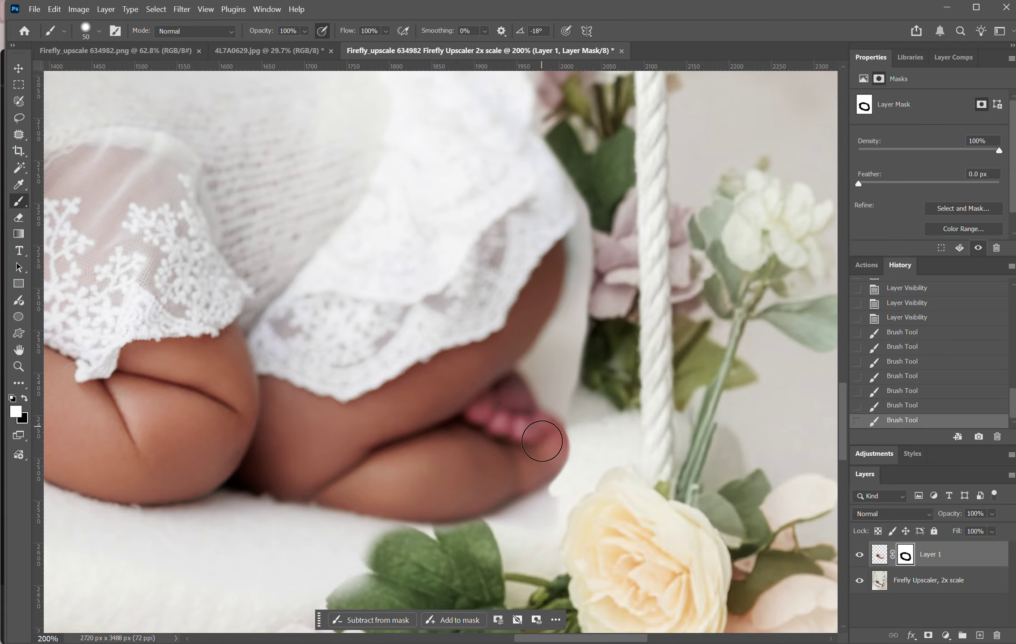
Step: Reveal the full green leaf below the baby's leg by painting black on the mask with the 50 px brush
scroll(431, 26, down, 3)
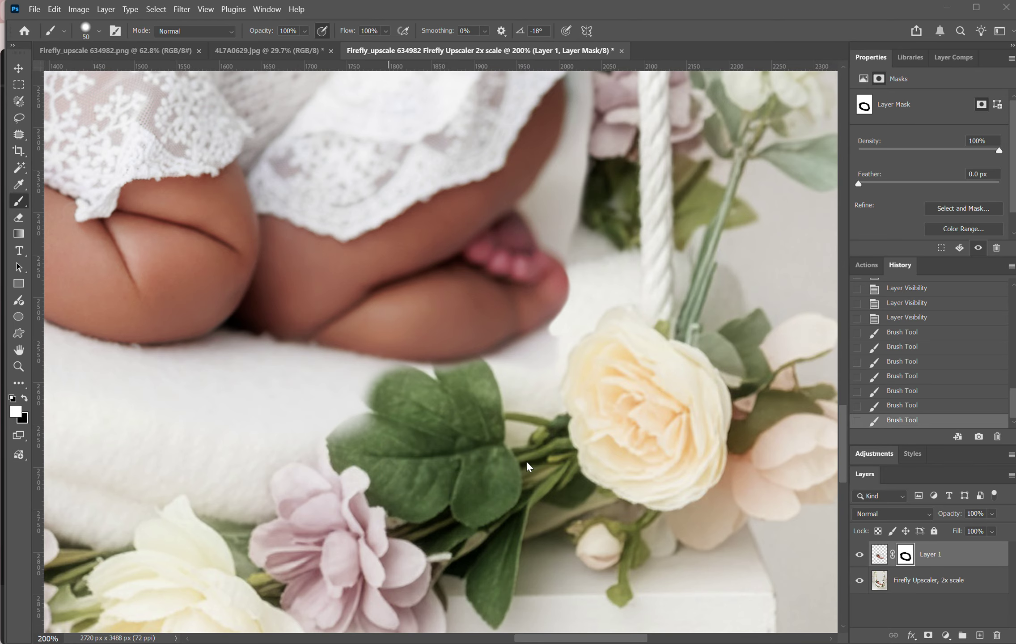
click(906, 561)
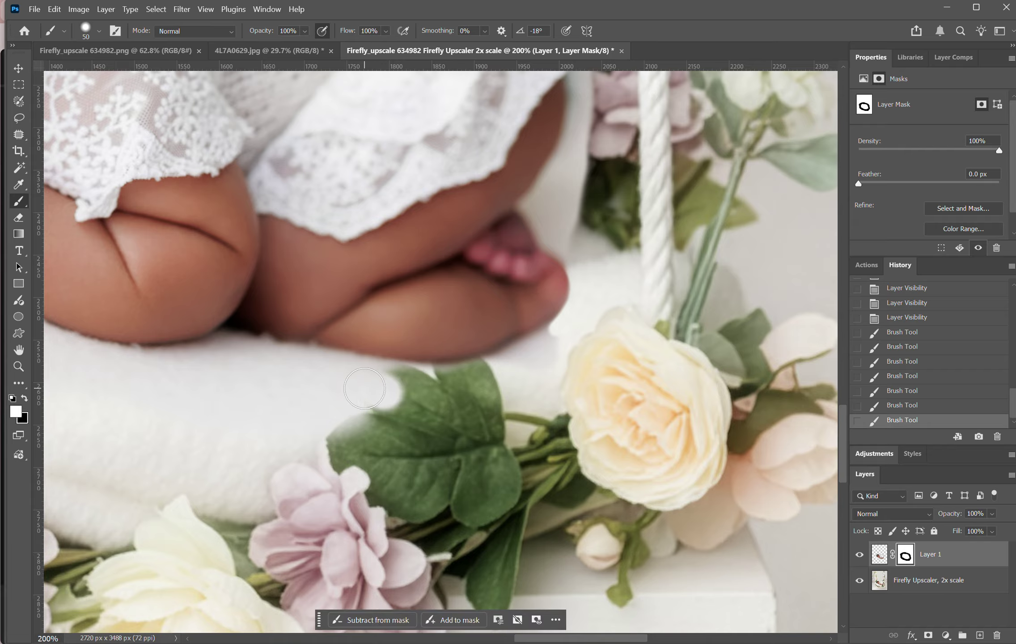
key(ctrl+z)
click(25, 398)
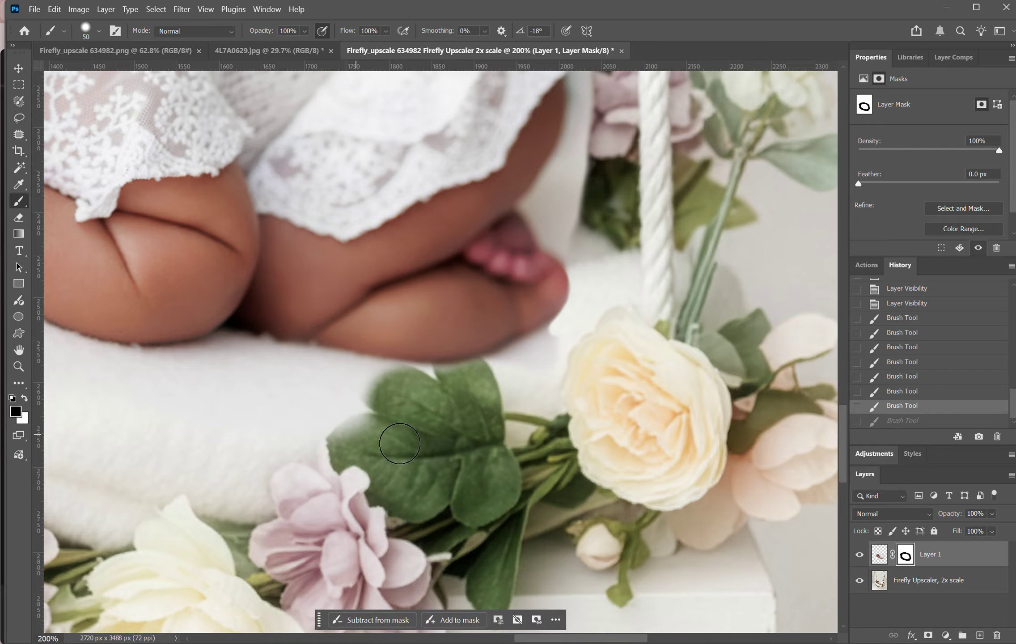
mouse_move(363, 415)
mouse_down()
mouse_move(380, 457)
mouse_move(398, 473)
mouse_move(405, 411)
mouse_move(394, 389)
mouse_move(363, 385)
mouse_move(463, 397)
mouse_move(447, 343)
mouse_move(471, 367)
mouse_move(435, 348)
mouse_move(457, 383)
mouse_move(447, 358)
mouse_up()
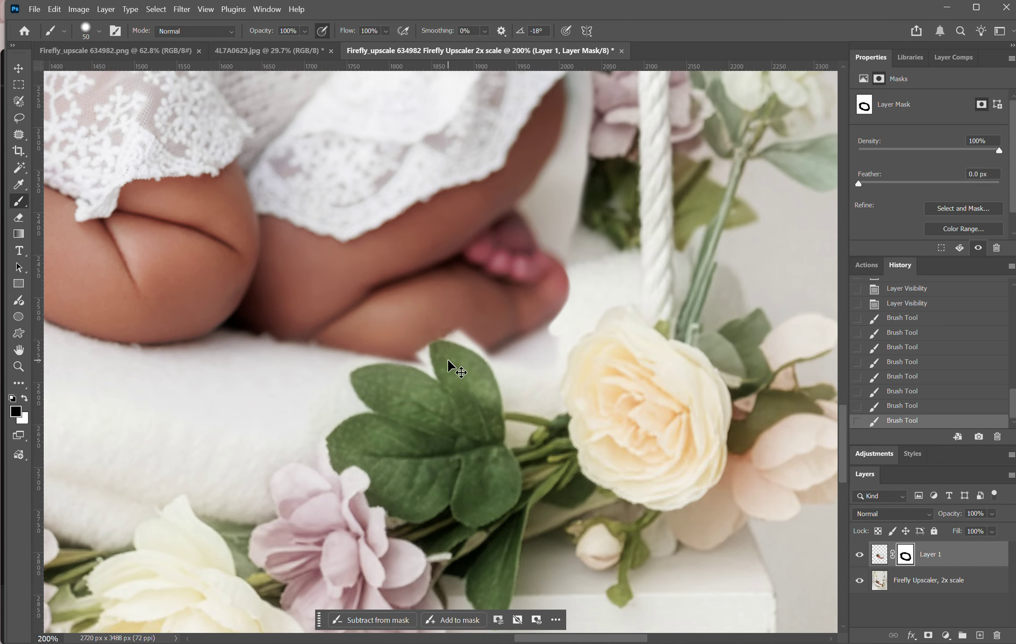
Step: Restore the baby's leg around the tip of the green leaf by painting white on the mask with a 9 px brush
scroll(447, 359, up, 5)
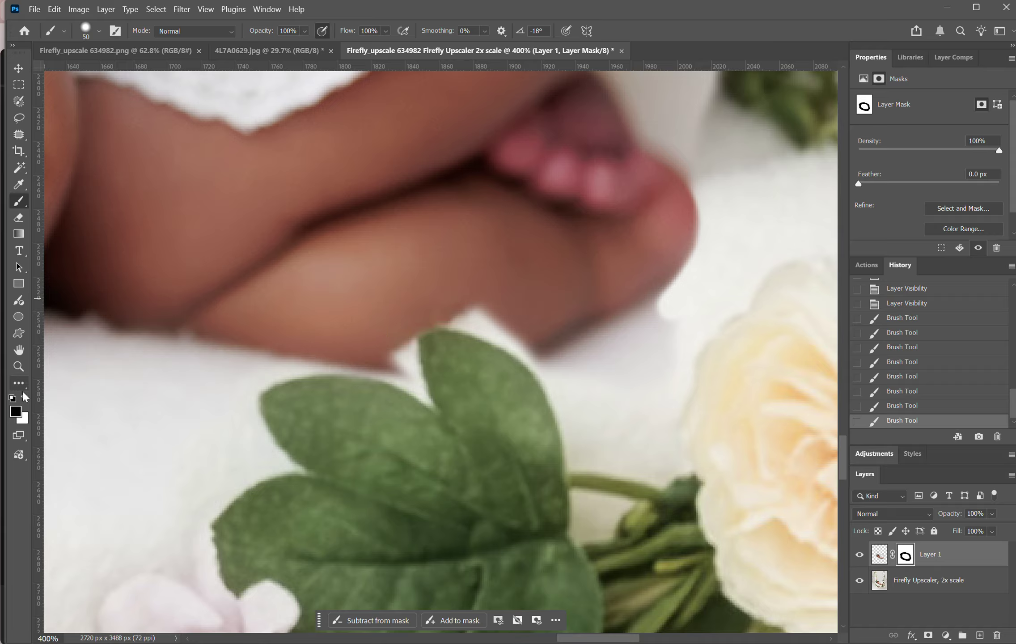
key(bracketleft)
key(bracketleft)
key(bracketleft)
key(bracketleft)
key(bracketleft)
key(bracketleft)
key(bracketleft)
key(bracketleft)
key(bracketleft)
mouse_move(447, 322)
mouse_down()
mouse_move(516, 350)
mouse_move(567, 405)
mouse_move(479, 307)
mouse_move(543, 355)
mouse_move(460, 310)
mouse_move(540, 351)
mouse_up()
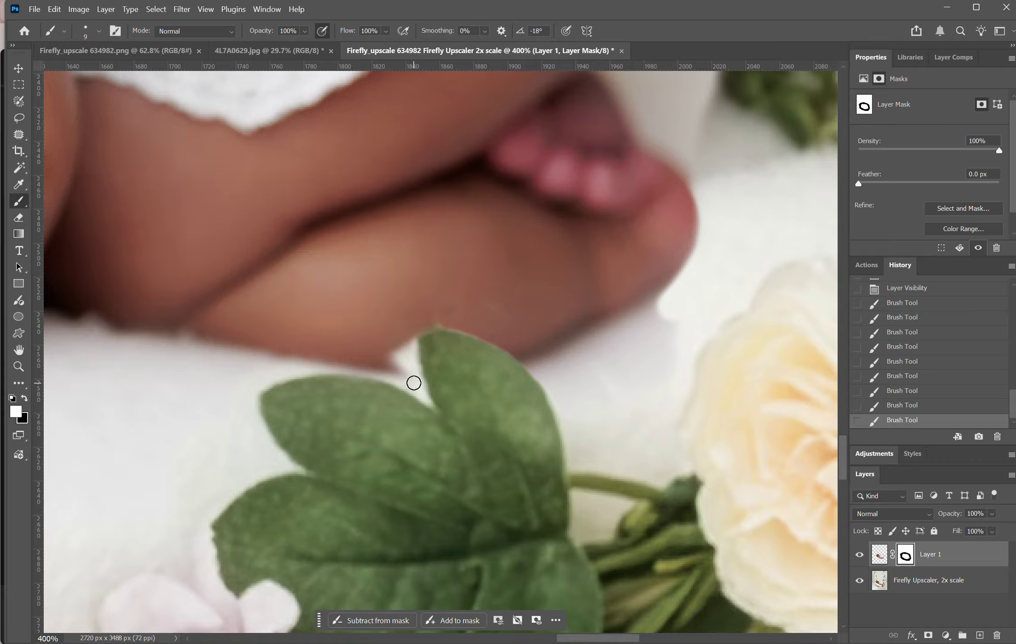
mouse_move(414, 383)
mouse_down()
mouse_move(406, 356)
mouse_move(393, 365)
mouse_move(401, 373)
mouse_up()
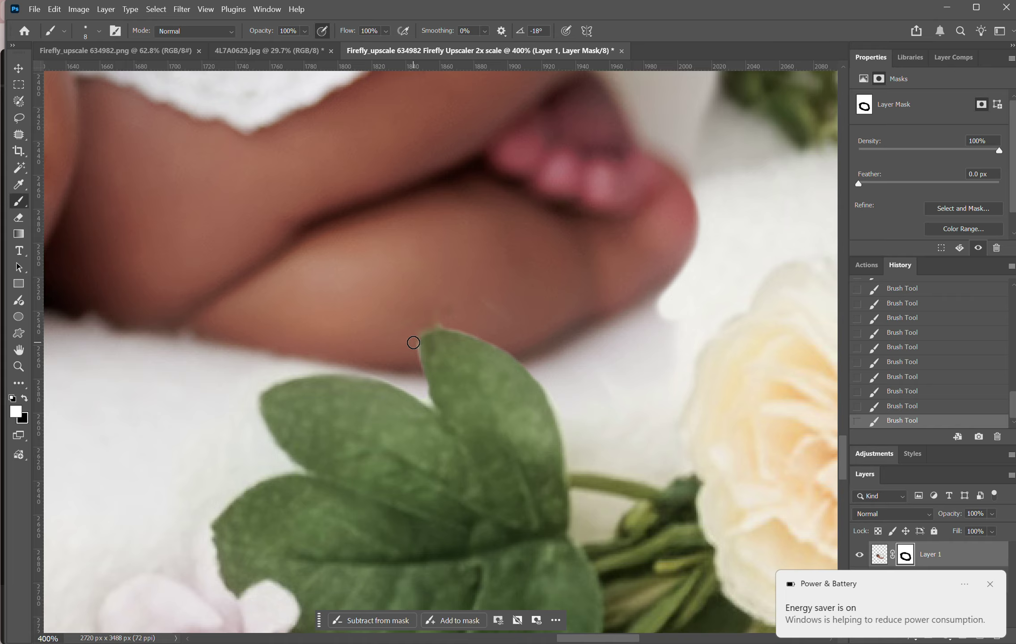
Step: Refine the mask along the leaf tip and the underside of the leg with an 8 px white brush
drag(416, 371, 394, 364)
drag(459, 304, 489, 296)
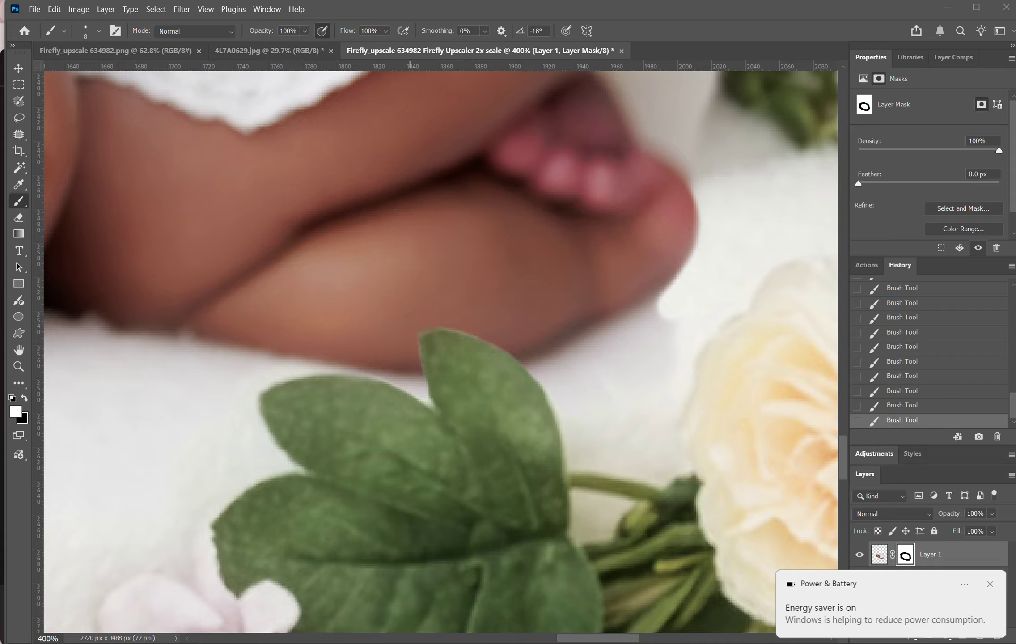
scroll(572, 349, down, 10)
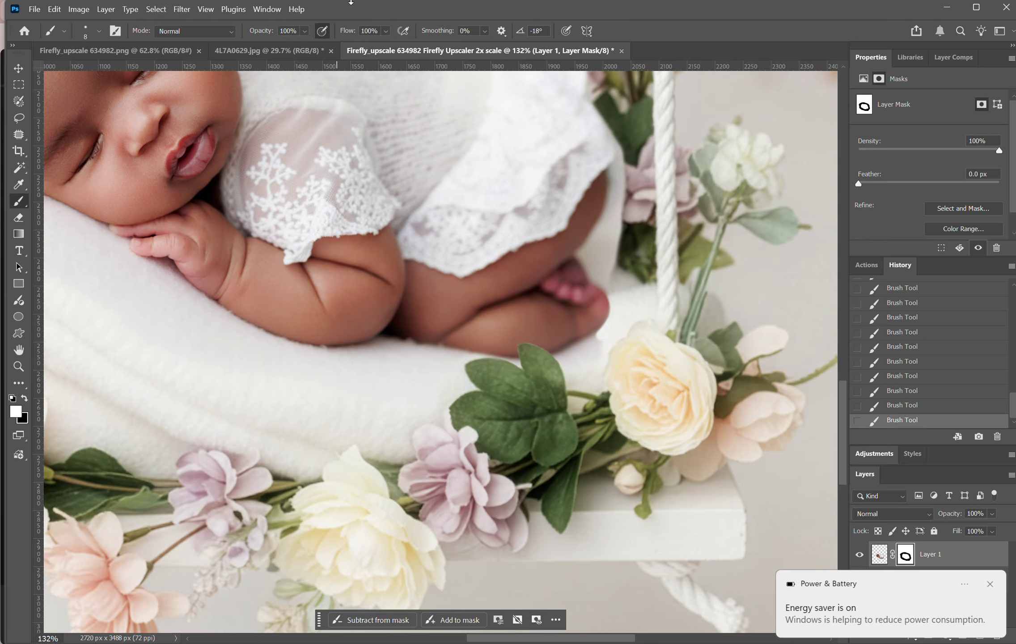
scroll(545, 461, up, 8)
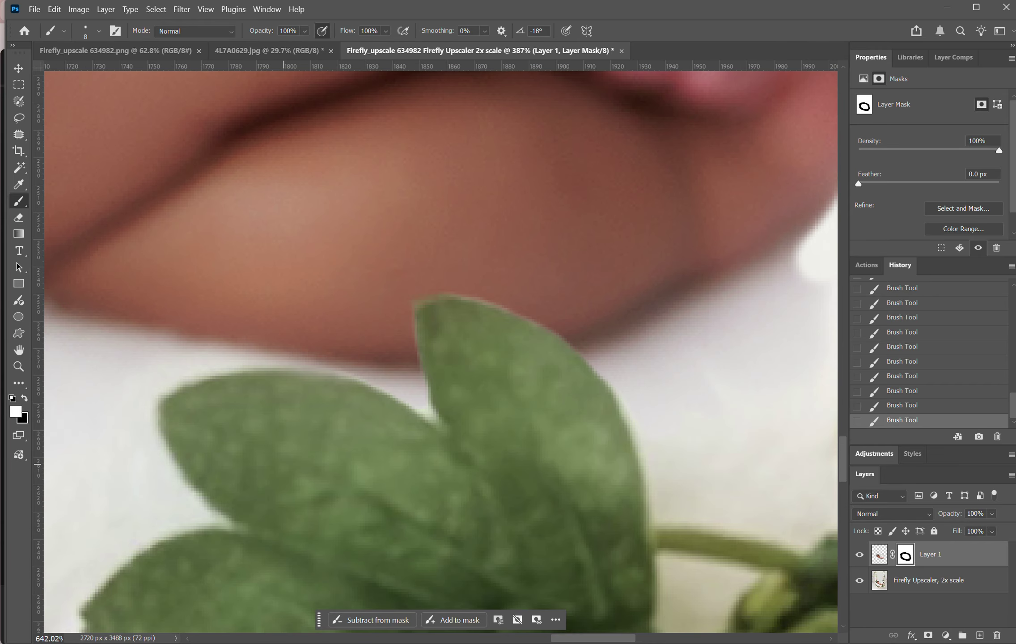
drag(451, 280, 579, 340)
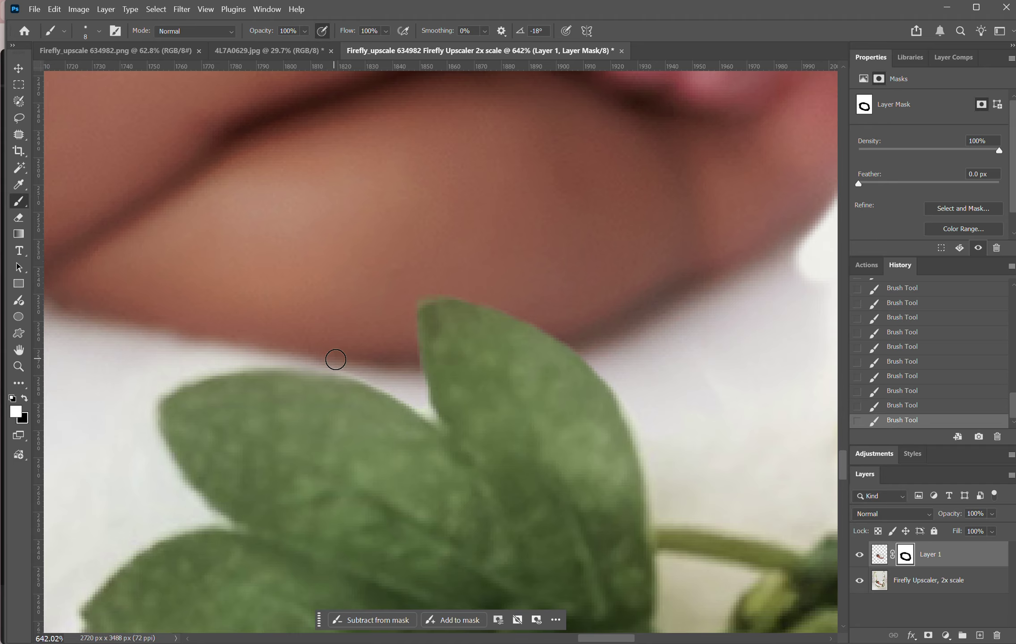
Step: Undo the last mask stroke and repaint the leg's lower edge above the leaf in white with a 15 px brush
key(ctrl+z)
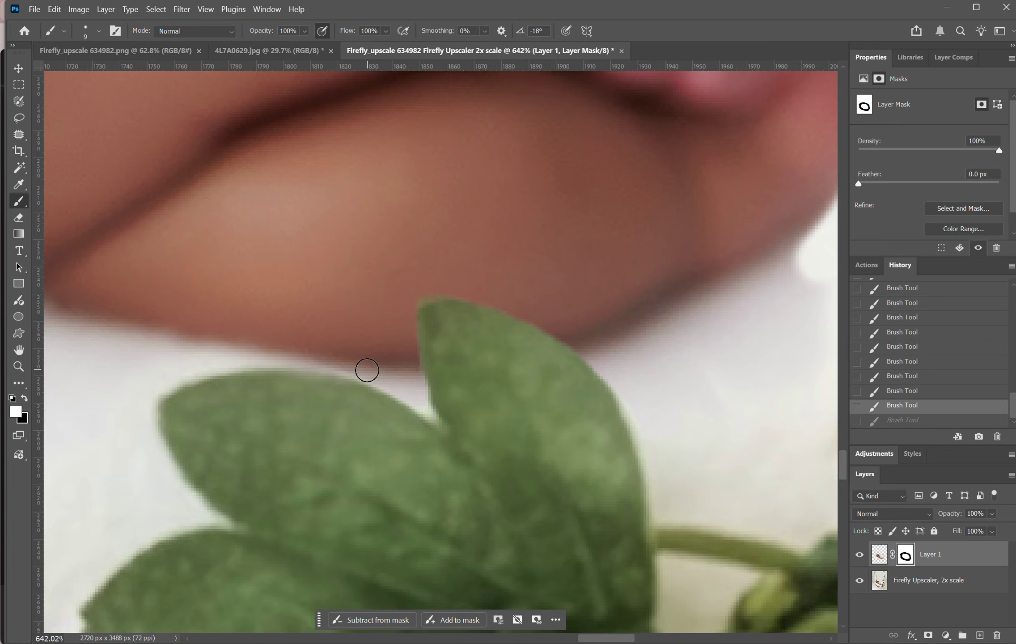
key(bracketright)
key(bracketright)
drag(376, 365, 287, 344)
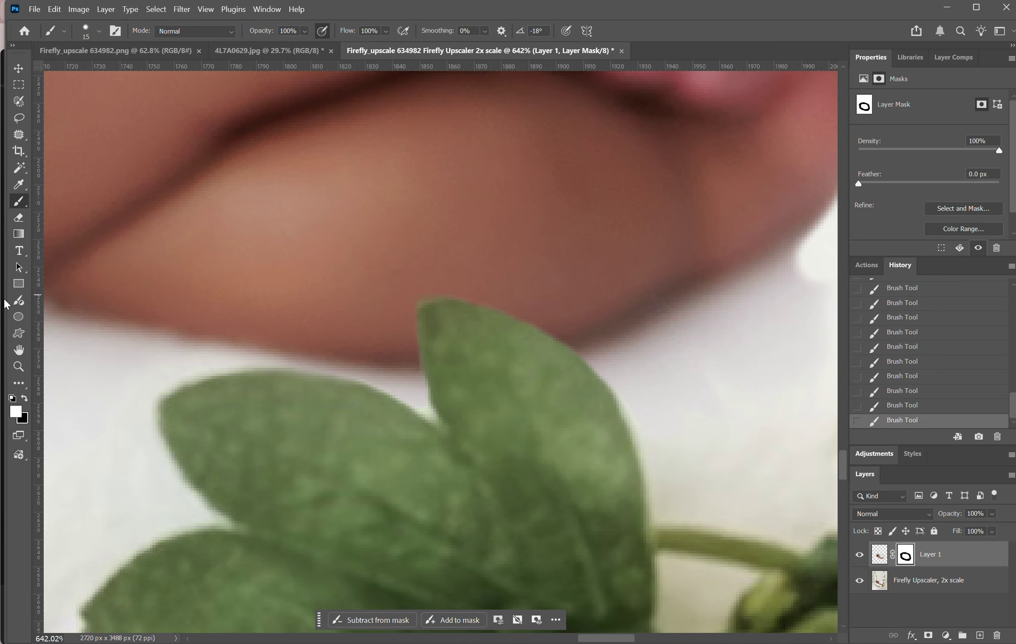
scroll(327, 305, down, 5)
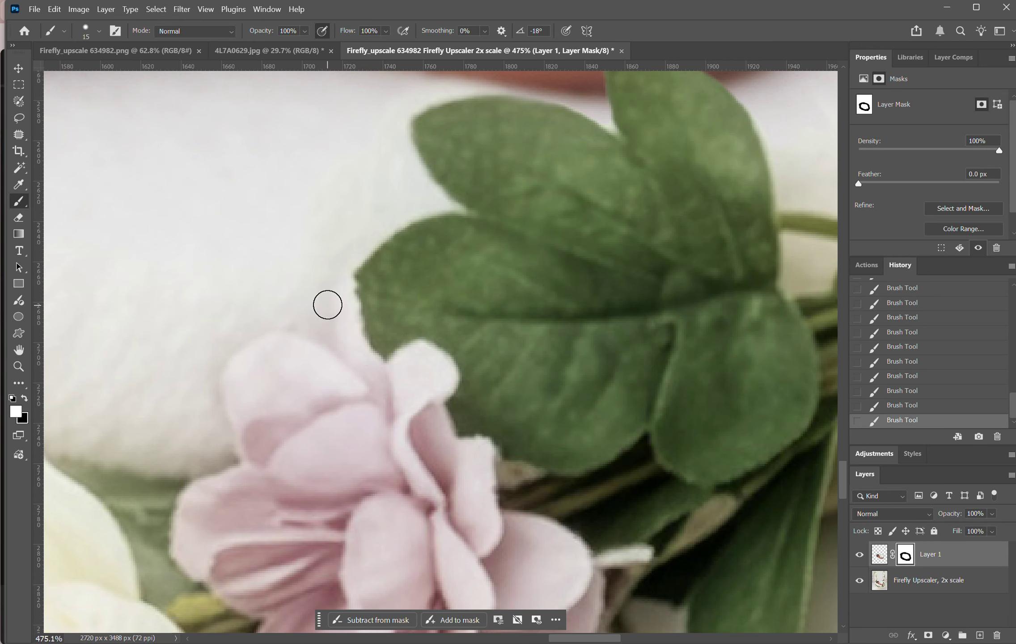
mouse_move(328, 305)
mouse_down()
mouse_move(344, 349)
mouse_move(329, 299)
mouse_up()
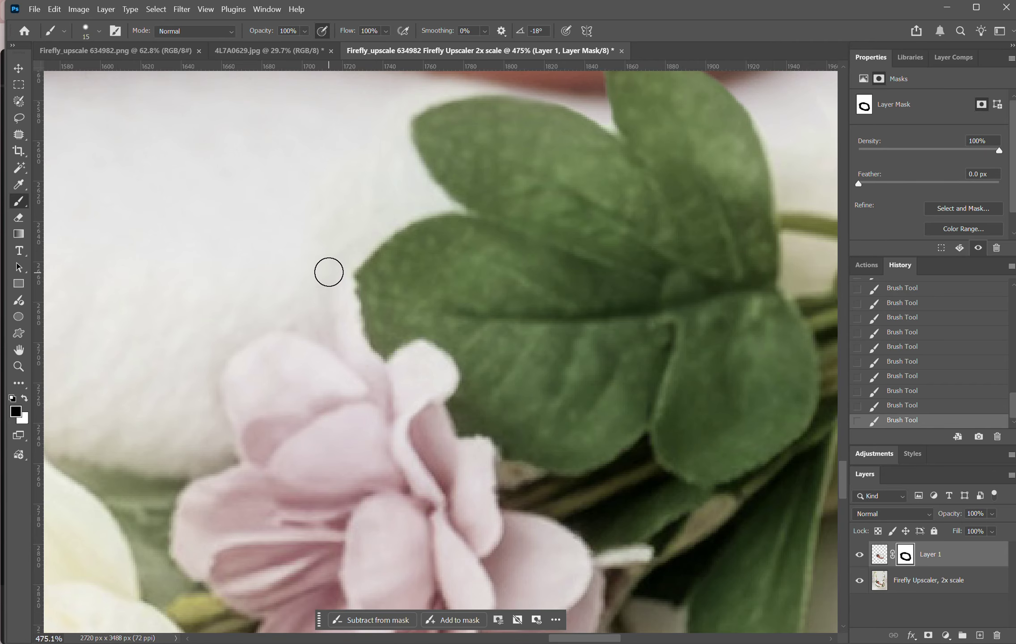
Step: Try to mask the pasted background beside the curls and headband flowers with a 15 px black brush
scroll(143, 206, down, 5)
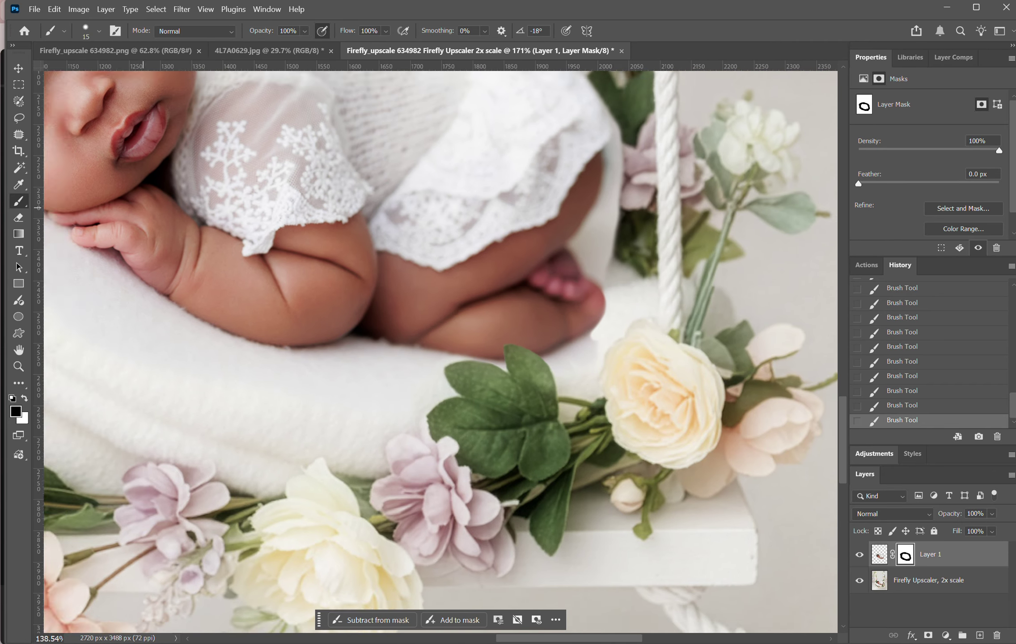
scroll(143, 207, down, 4)
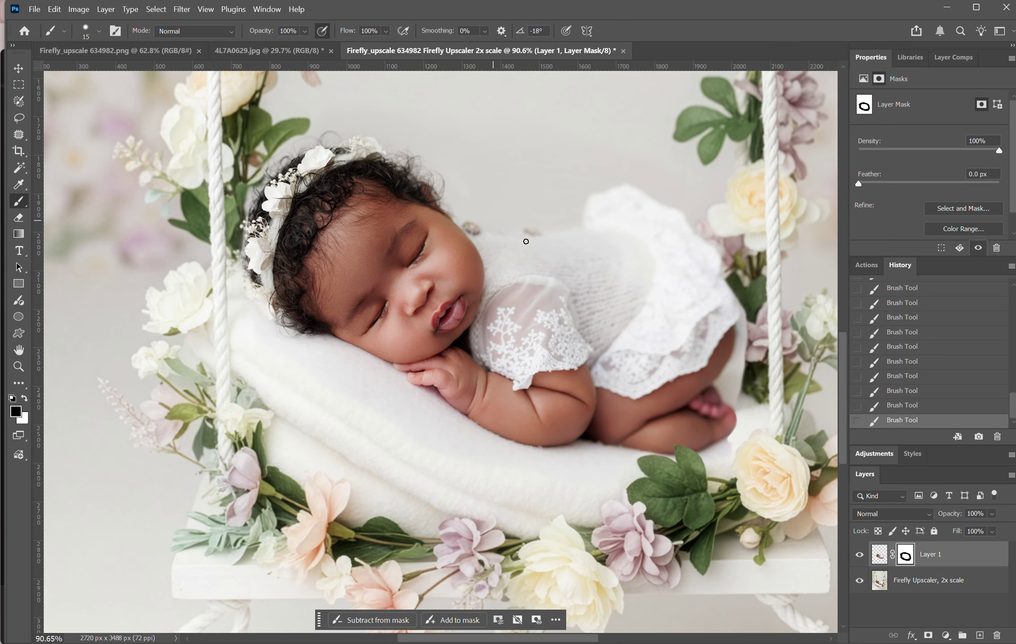
scroll(228, 152, up, 5)
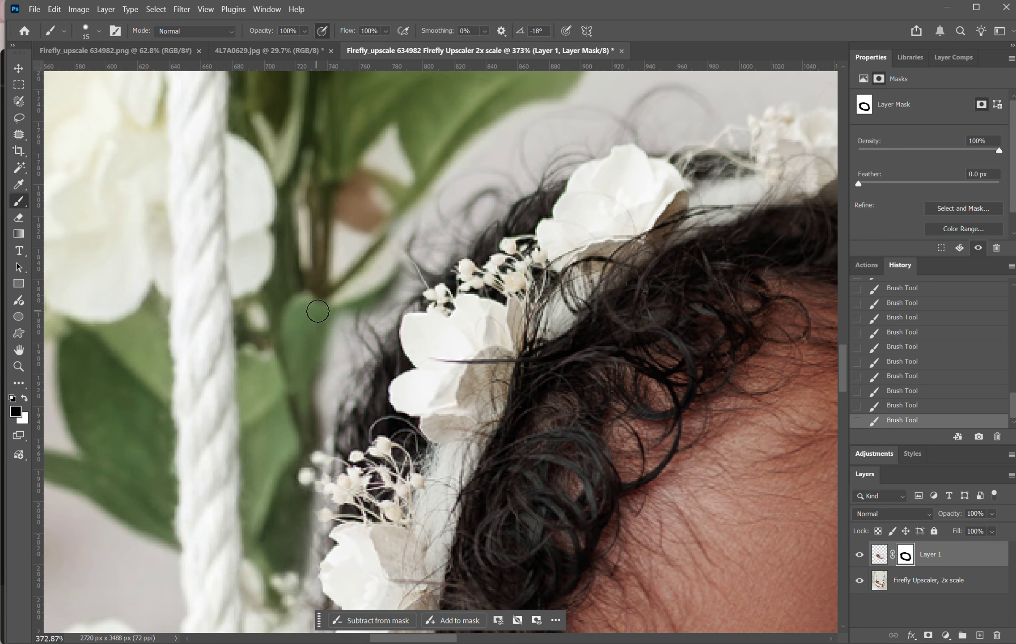
mouse_move(318, 311)
mouse_down()
mouse_move(339, 321)
mouse_move(317, 399)
mouse_move(324, 428)
mouse_move(364, 288)
mouse_move(328, 406)
mouse_move(371, 315)
mouse_move(347, 395)
mouse_move(376, 321)
mouse_move(363, 373)
mouse_move(378, 330)
mouse_up()
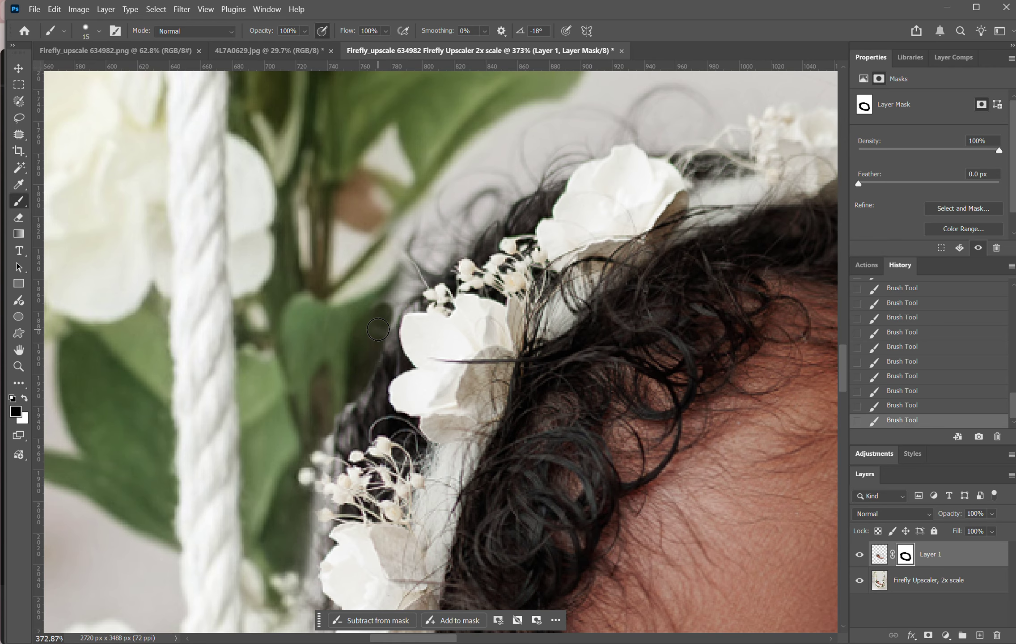
key(ctrl+z)
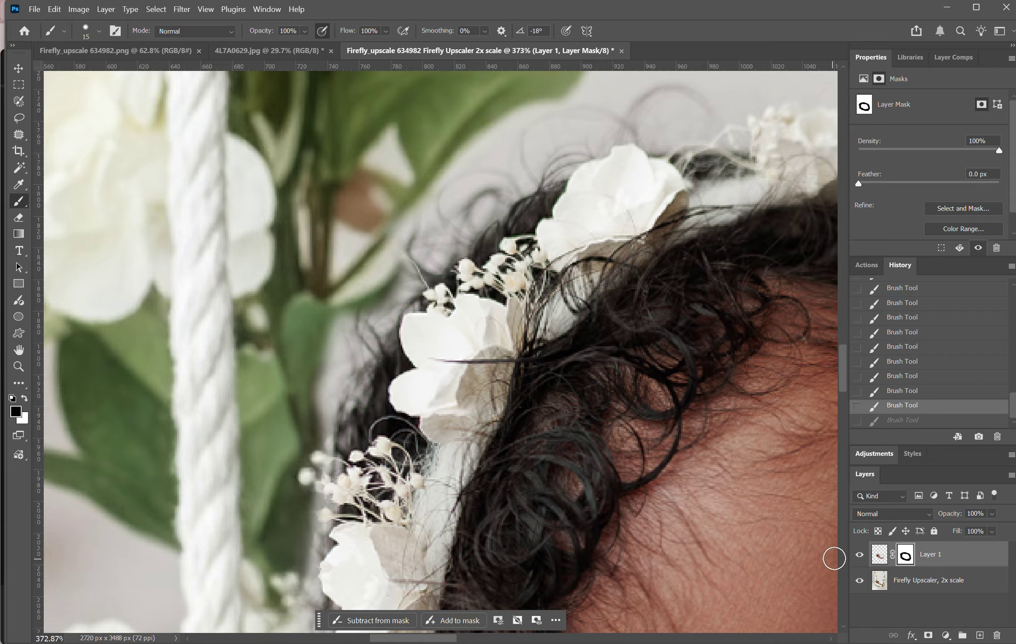
Step: Compare the hair and flower headband with Layer 1 hidden and shown
click(859, 555)
click(859, 554)
click(859, 554)
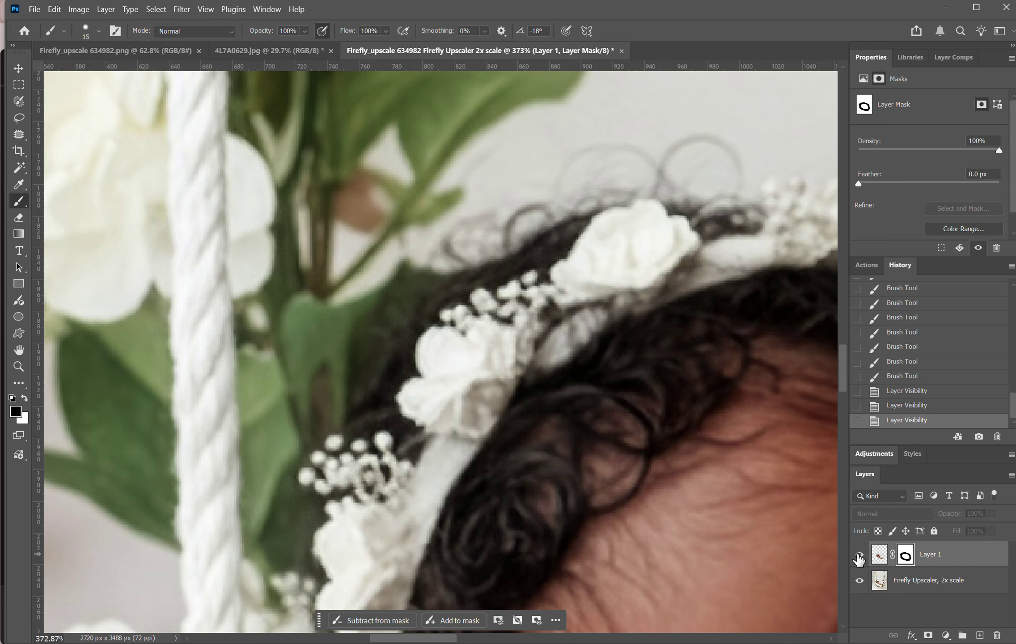
click(859, 554)
click(859, 555)
click(859, 555)
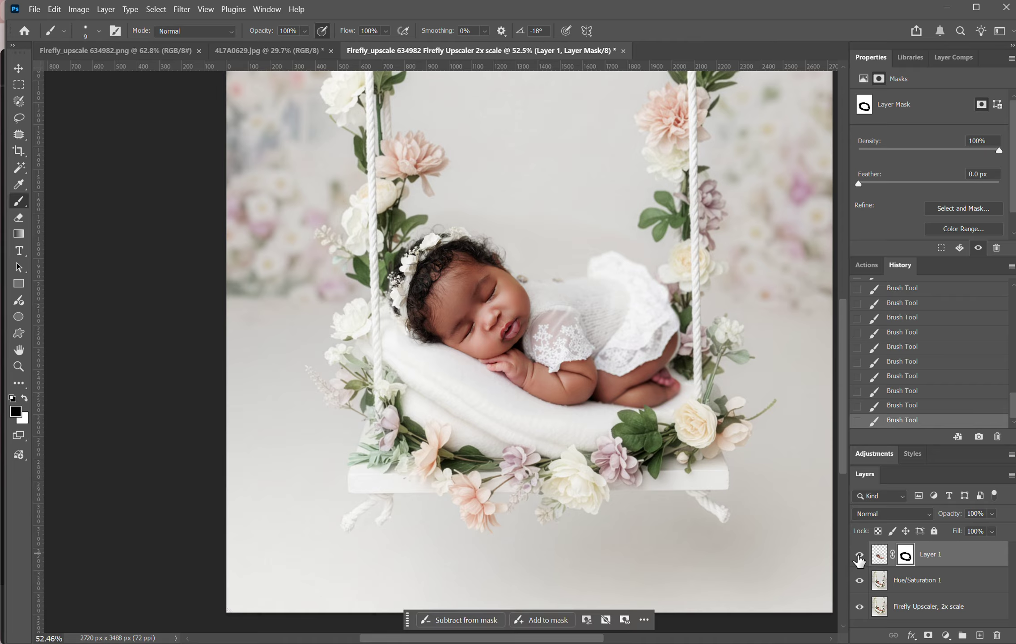
Step: Compare the whole swing composite with Layer 1 hidden and shown
click(859, 555)
click(859, 555)
click(859, 555)
click(859, 555)
click(860, 555)
click(859, 555)
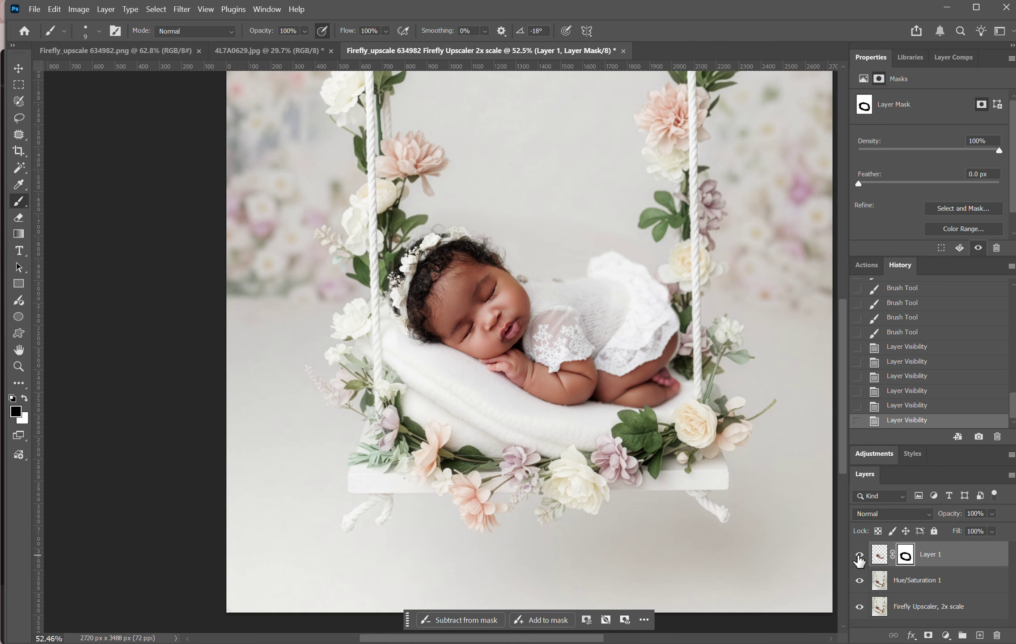
Step: Examine the knitted back and ruffled skirt up close with Layer 1 hidden and shown
scroll(371, 105, up, 5)
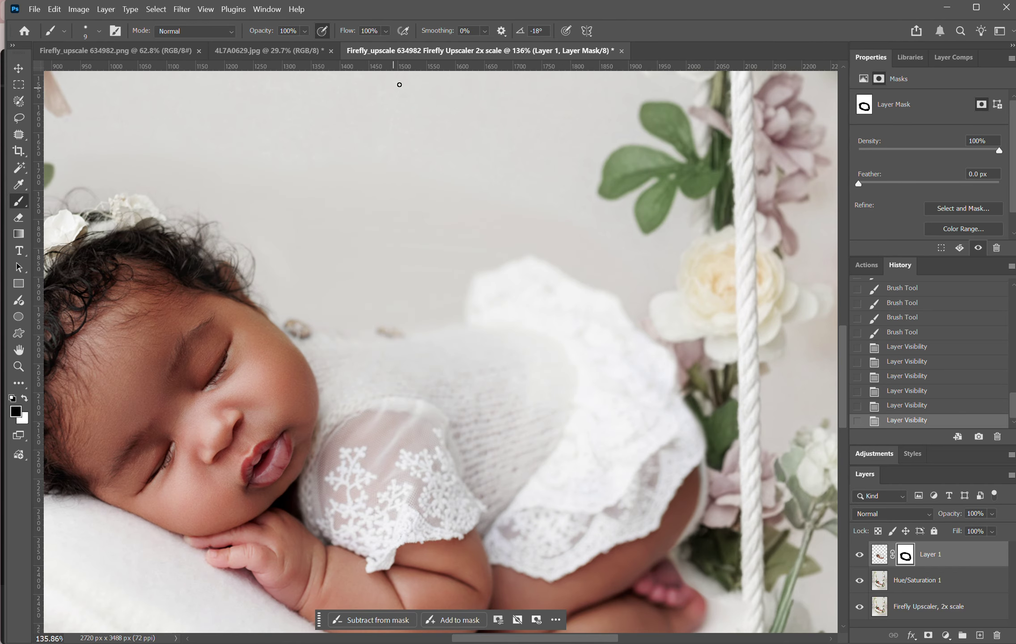
scroll(621, 325, up, 4)
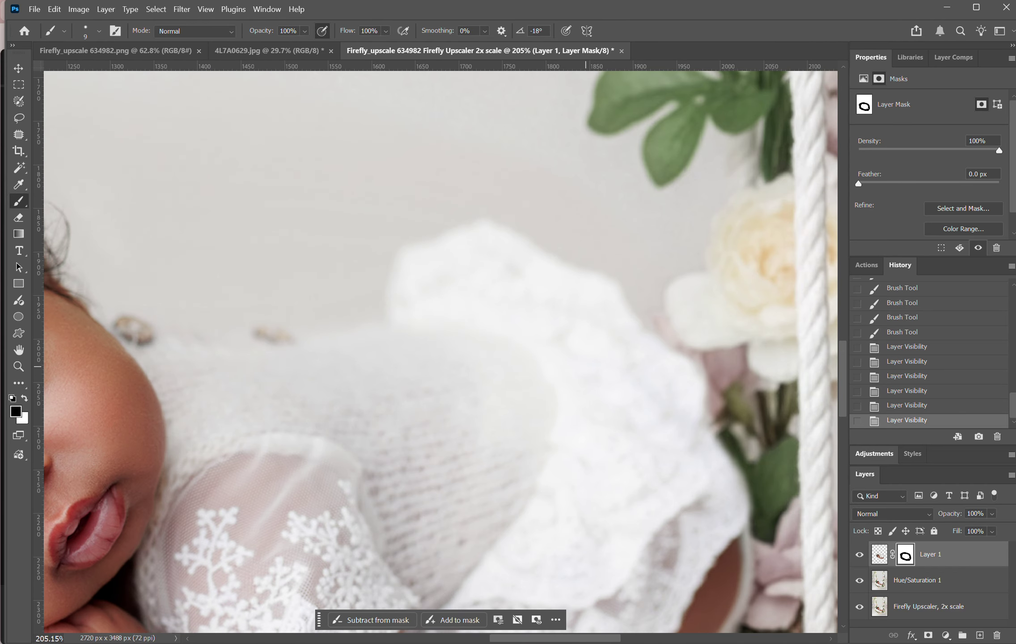
click(856, 555)
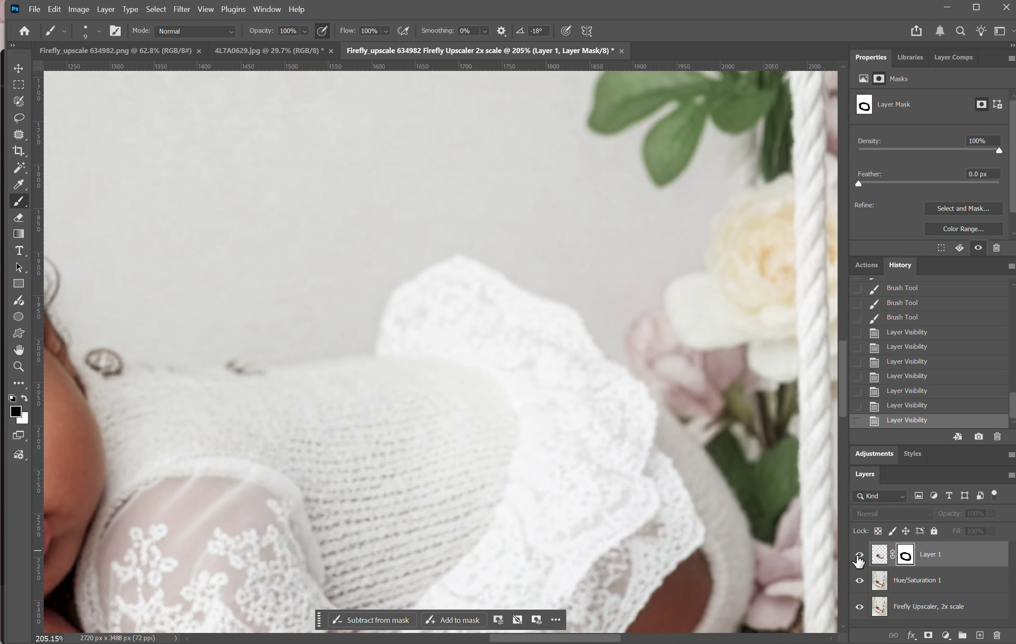
click(859, 555)
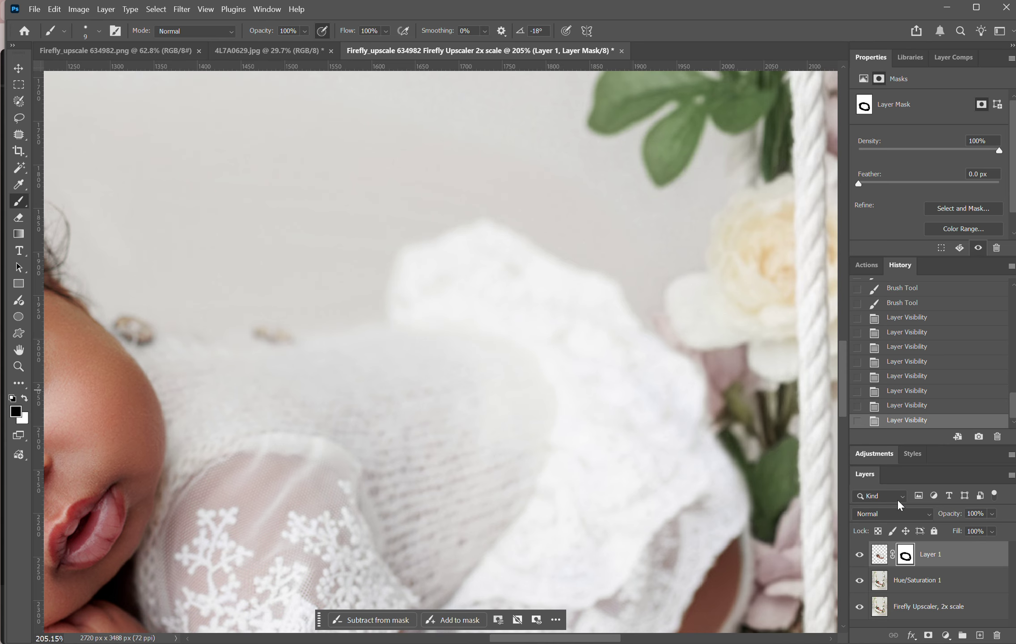
click(859, 555)
click(859, 555)
scroll(385, 169, down, 5)
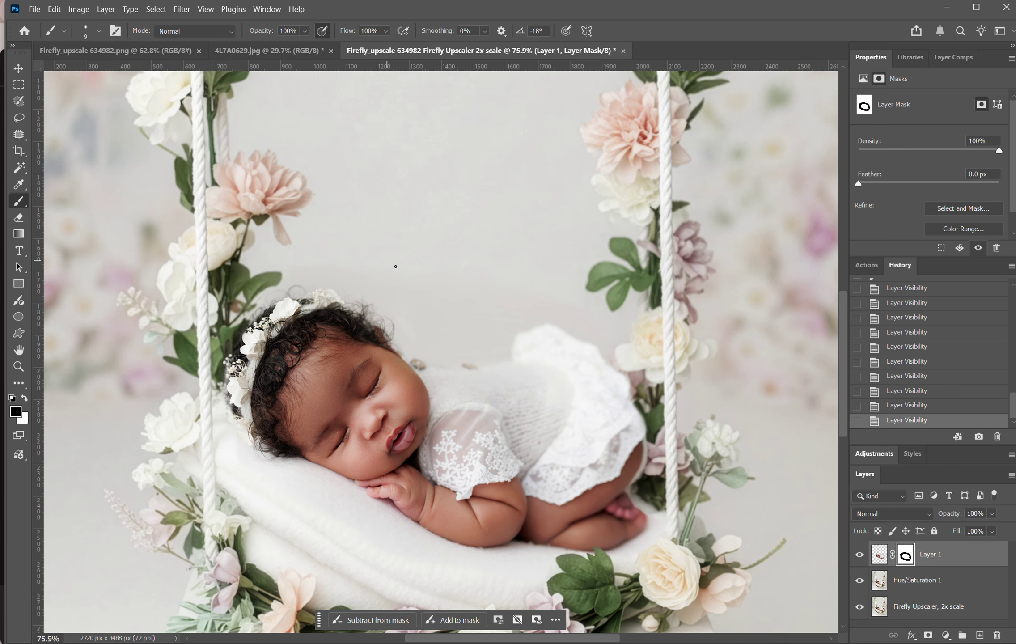
Step: Open Layer 1's image in the Camera Raw Filter and add a linear gradient mask from above the baby down to the sleeve
click(879, 554)
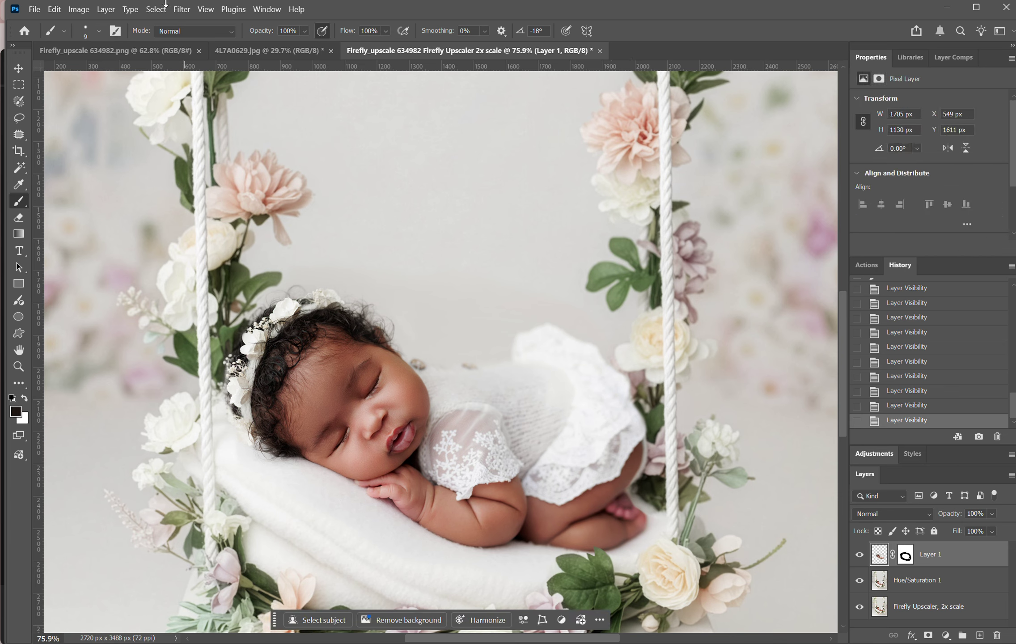
click(205, 9)
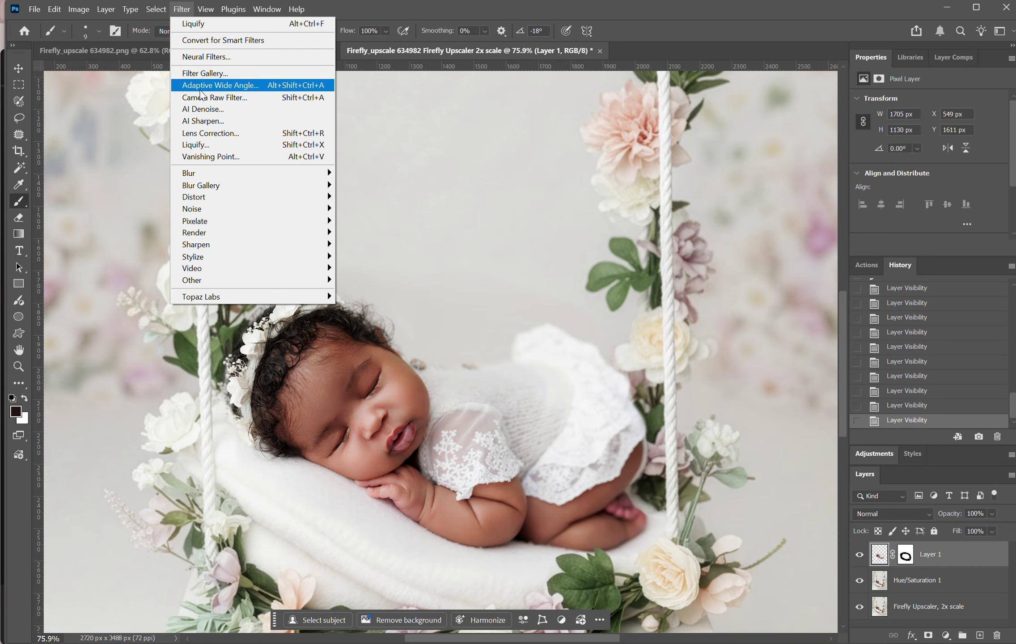
click(232, 97)
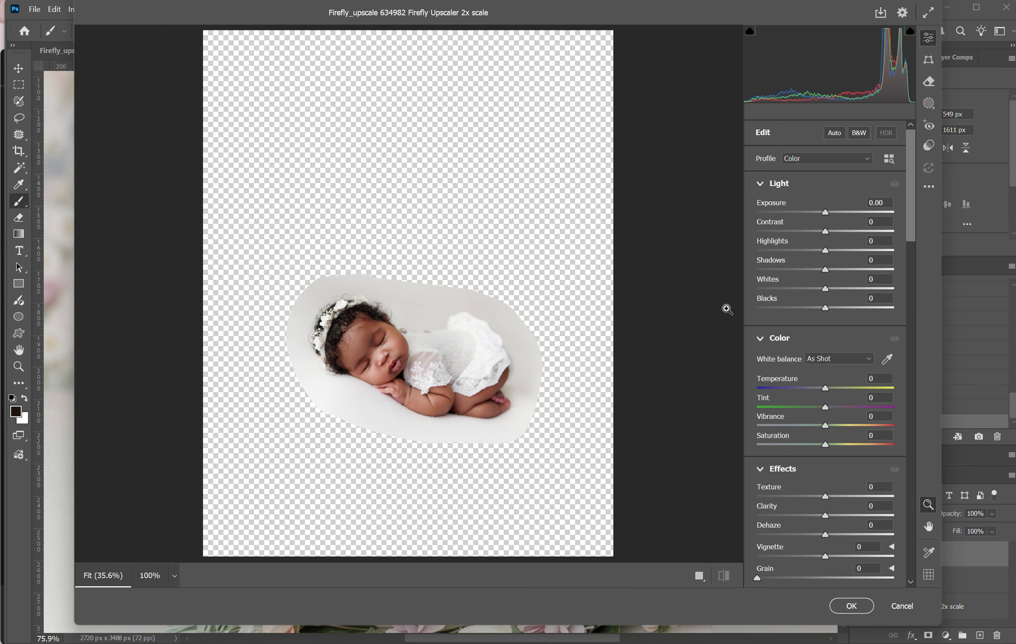
click(928, 103)
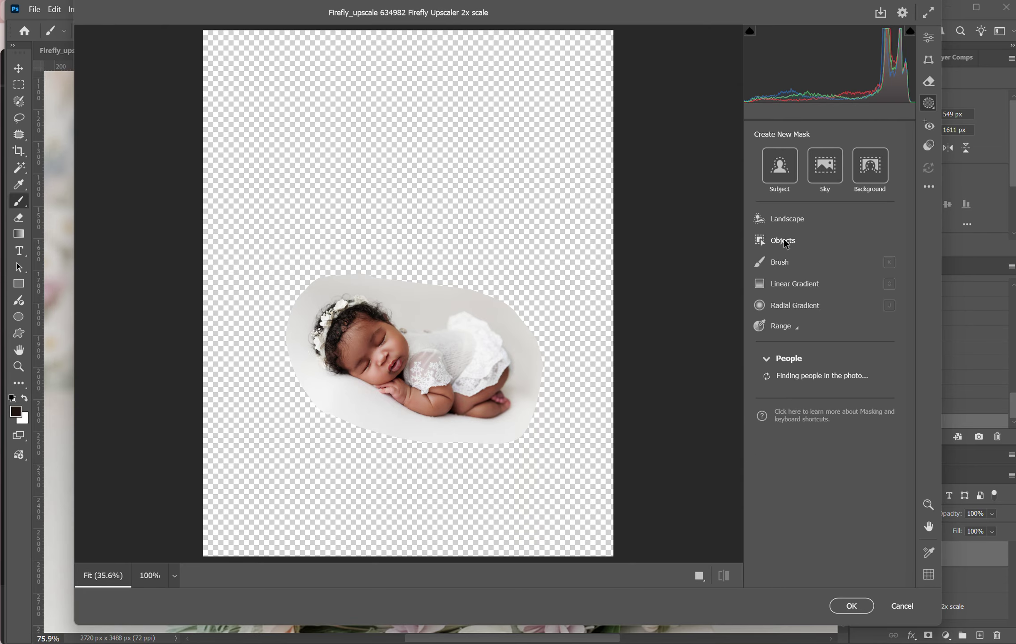
click(787, 283)
drag(421, 263, 422, 368)
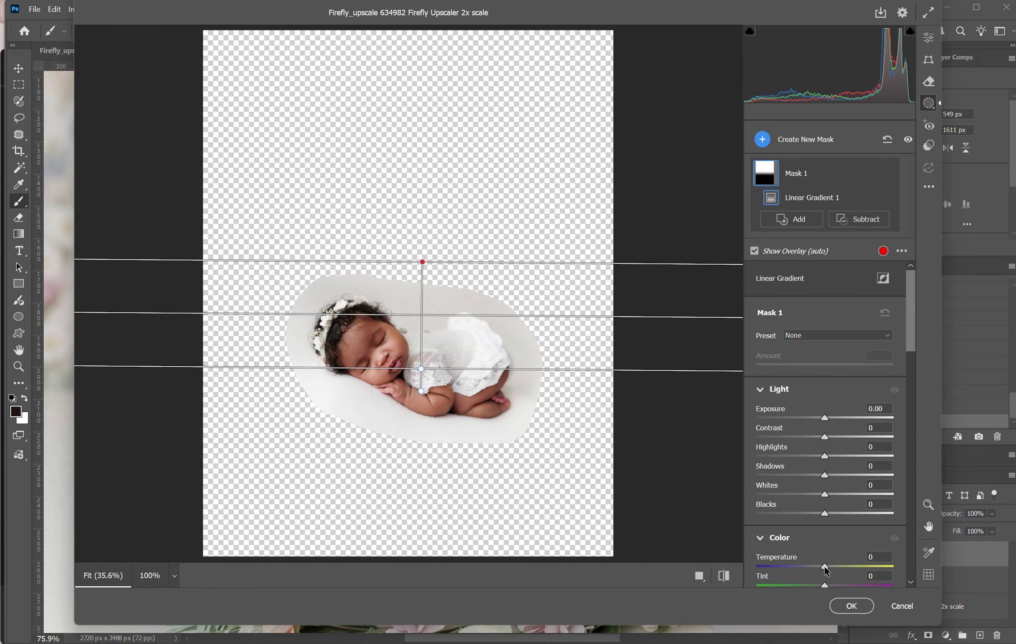
Step: Set the gradient's temperature to -2 and exposure to +0.10, and apply the Camera Raw Filter
drag(825, 569, 826, 571)
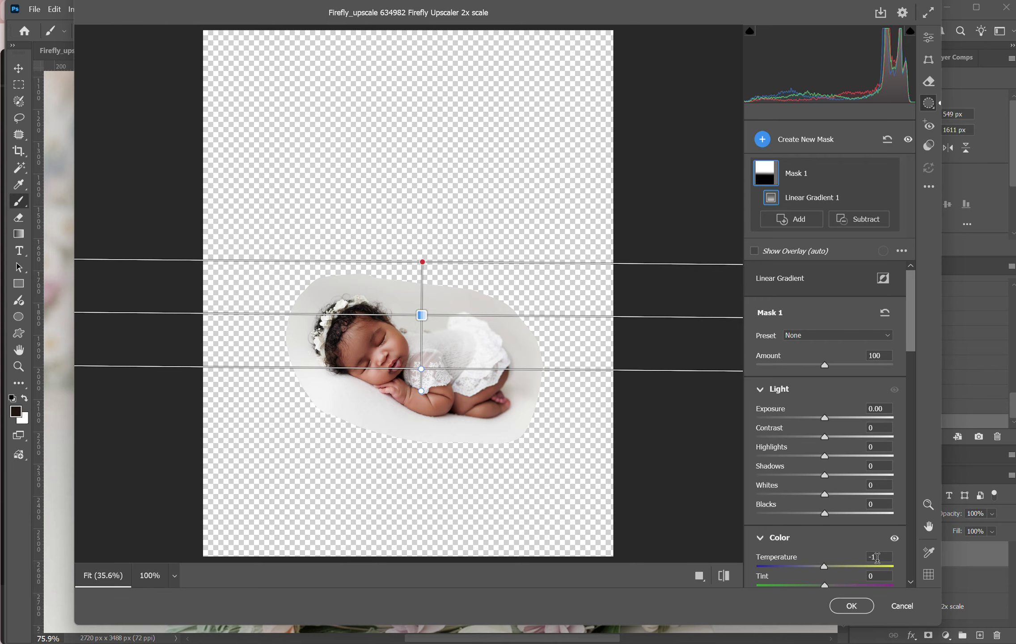
key(BackSpace)
drag(825, 419, 826, 419)
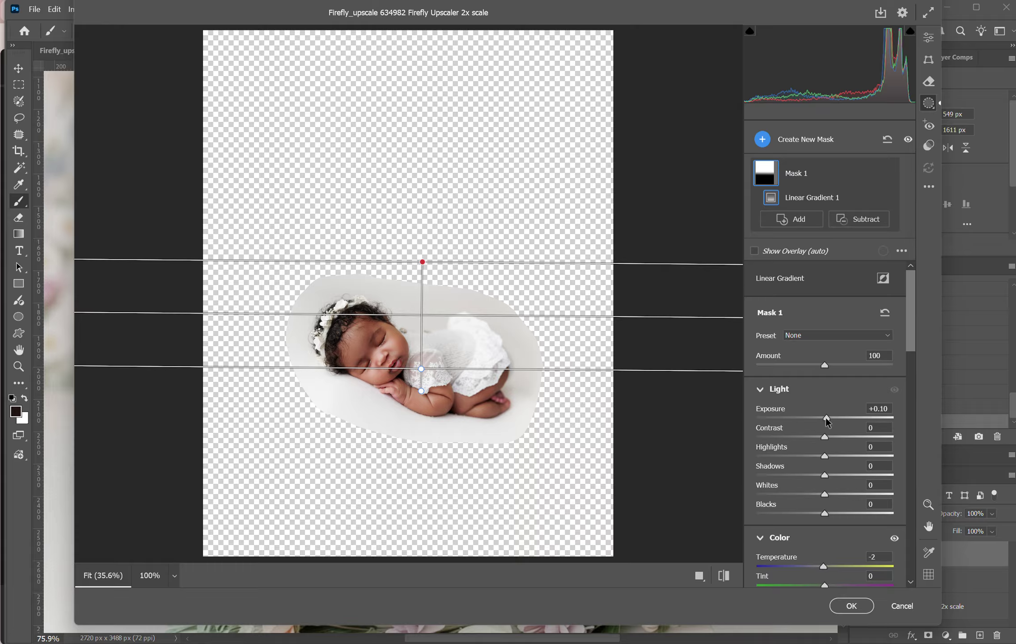
click(851, 606)
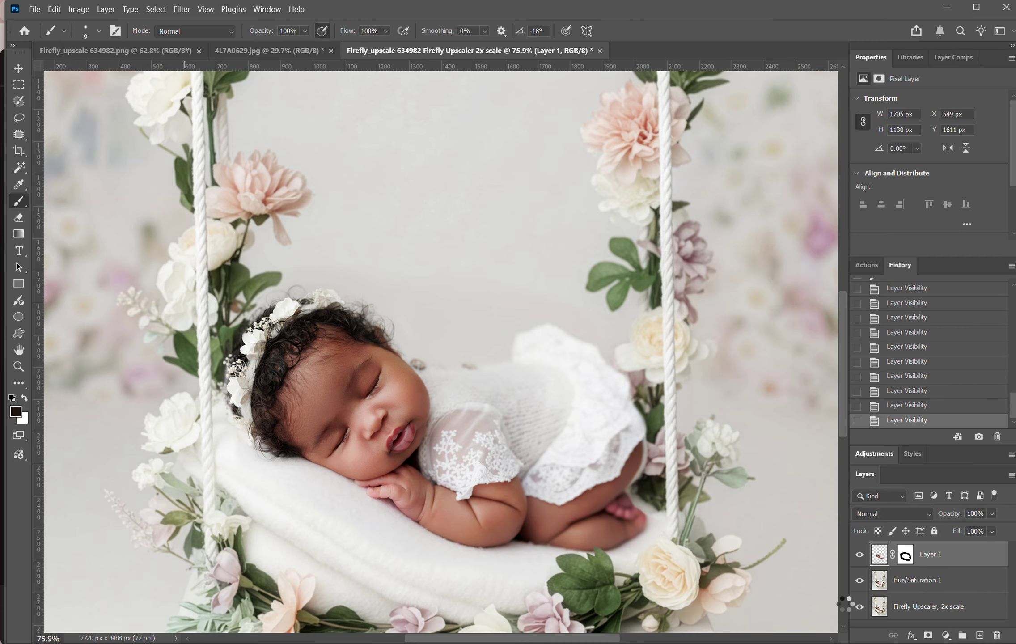
Step: Compare the whole swing composite with the filtered Layer 1 hidden and shown
mouse_move(844, 439)
mouse_down()
mouse_move(824, 261)
mouse_move(828, 281)
mouse_up()
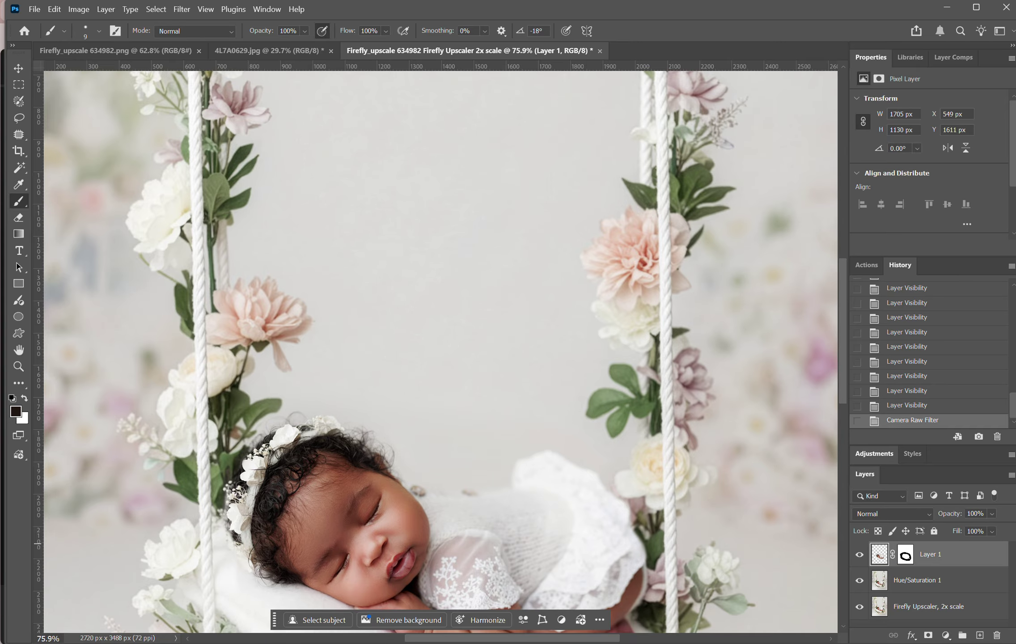
scroll(583, 318, down, 6)
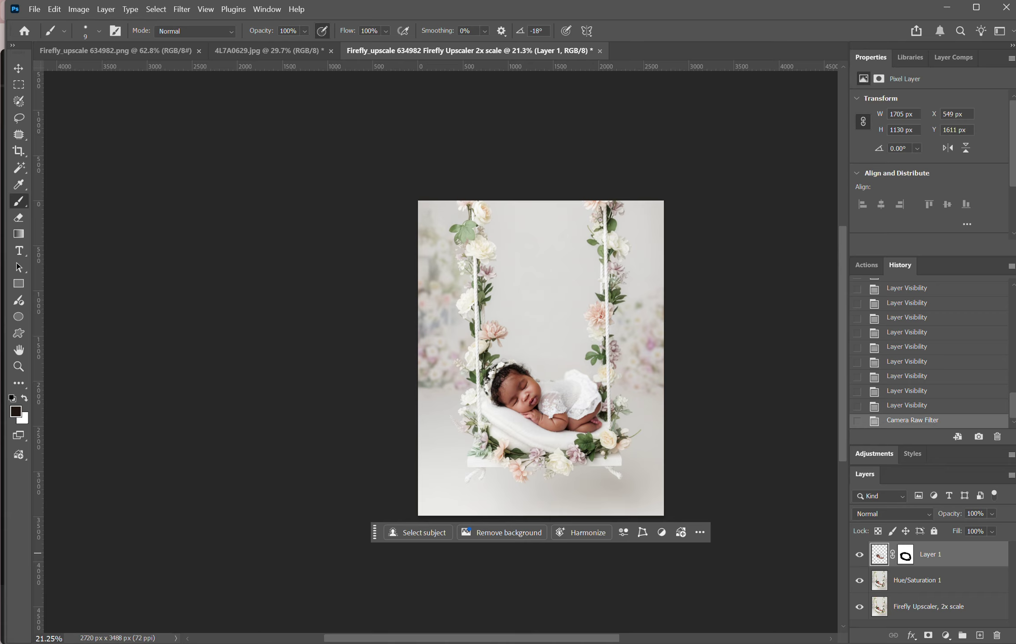
click(859, 555)
click(859, 554)
click(860, 554)
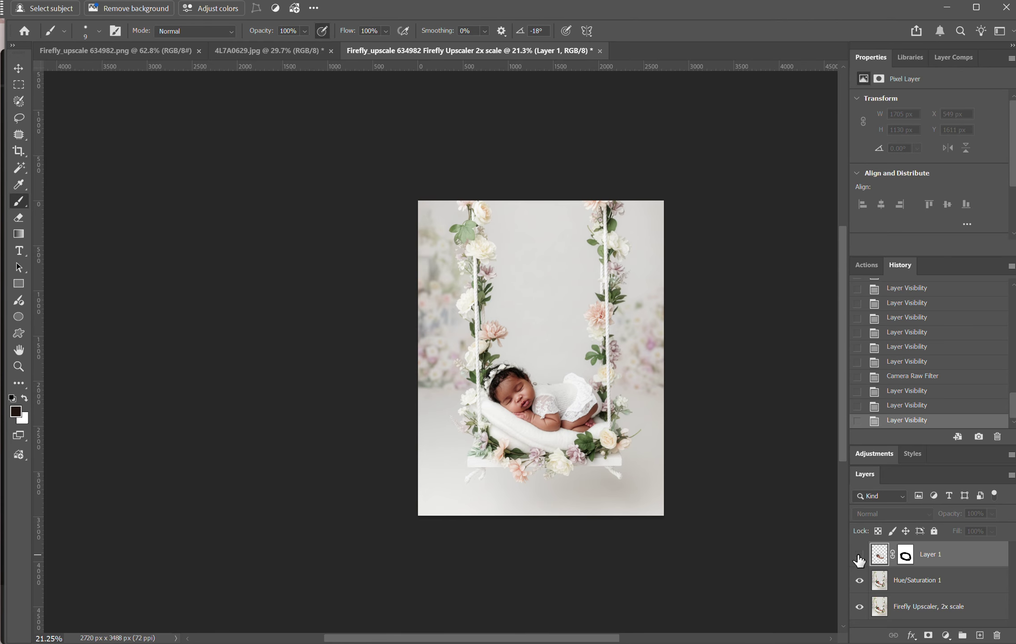
click(859, 554)
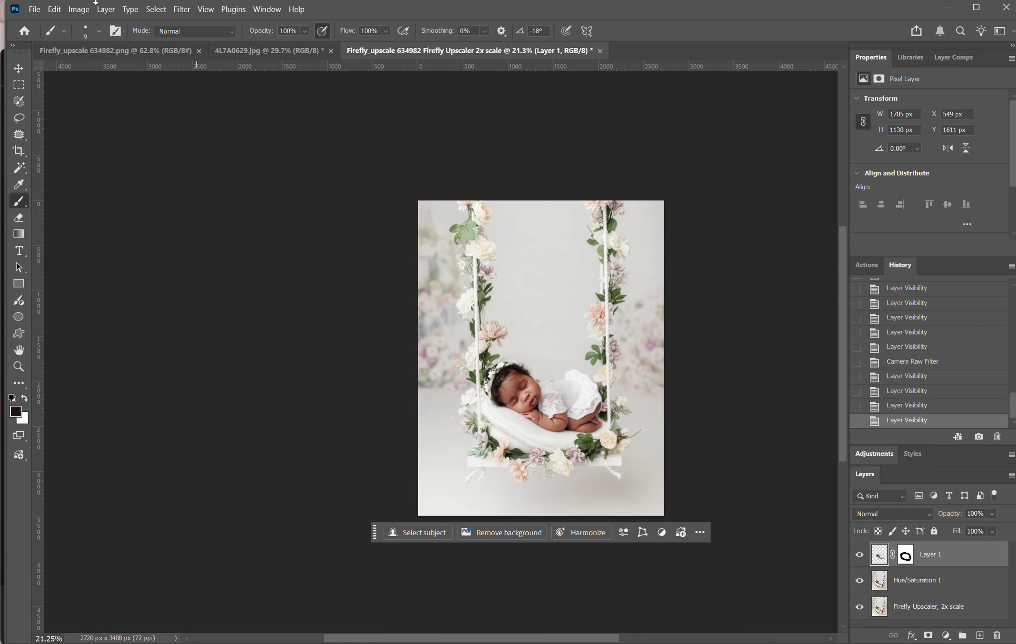
Step: Try raising Layer 1's blacks to +28 in the Camera Raw Filter, and undo the applied filter
click(181, 9)
click(210, 109)
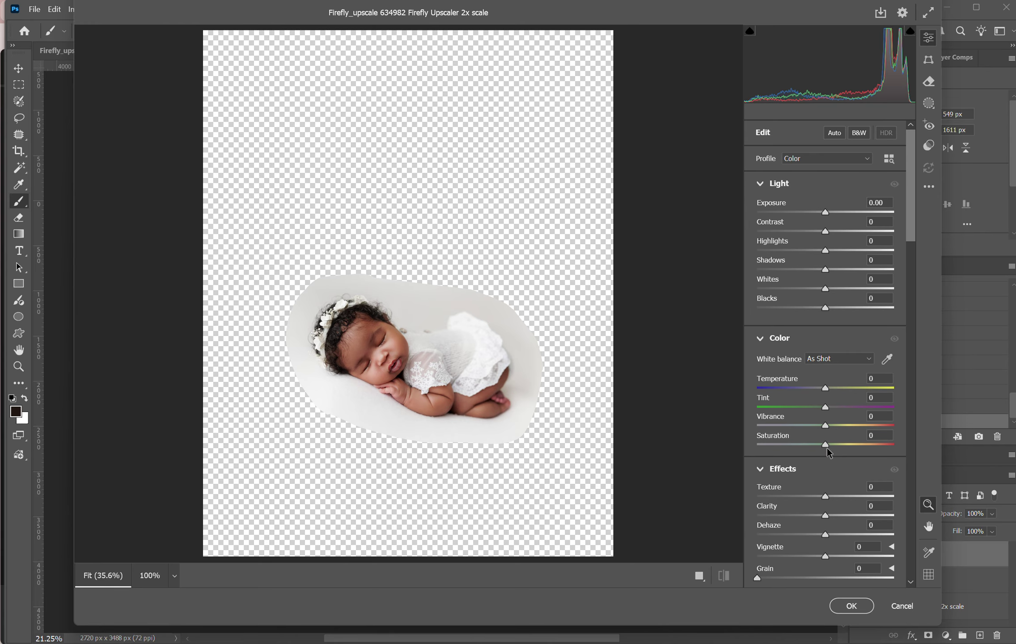
mouse_move(828, 313)
mouse_down()
mouse_move(853, 308)
mouse_move(828, 300)
mouse_move(847, 311)
mouse_up()
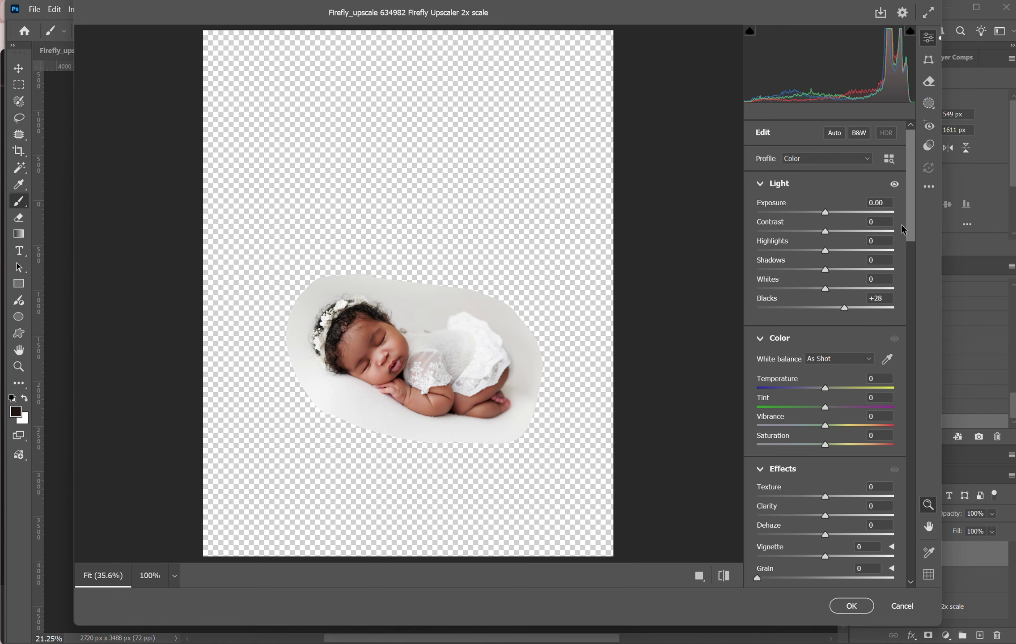
drag(913, 229, 913, 249)
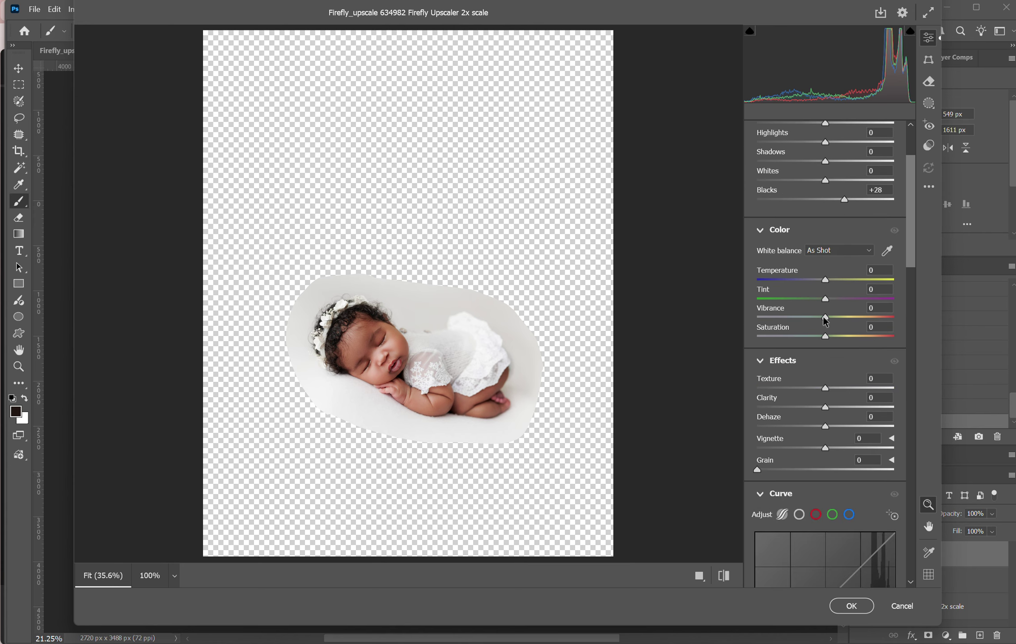
drag(824, 315, 822, 317)
click(848, 606)
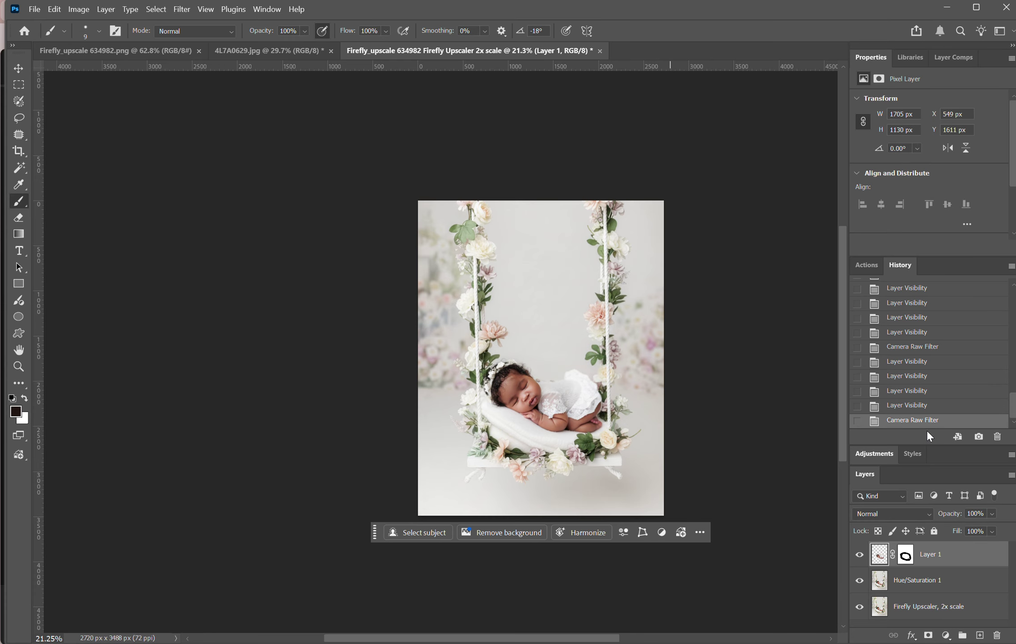
key(ctrl+z)
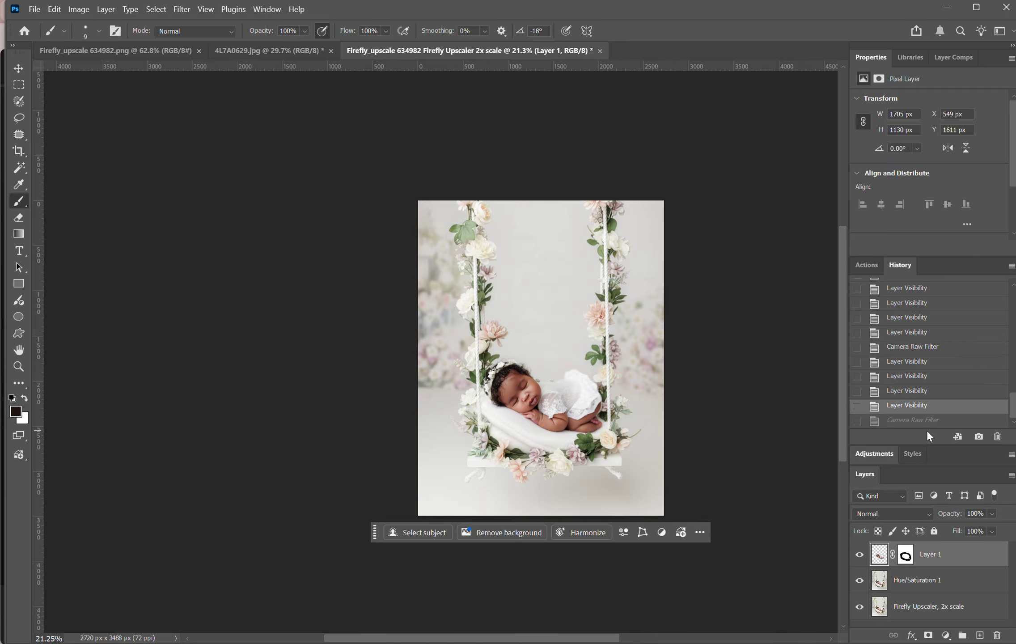
Step: Apply the Camera Raw Filter to Layer 1 with highlights -10, shadows +4 and blacks +3, and merge the visible layers
click(182, 9)
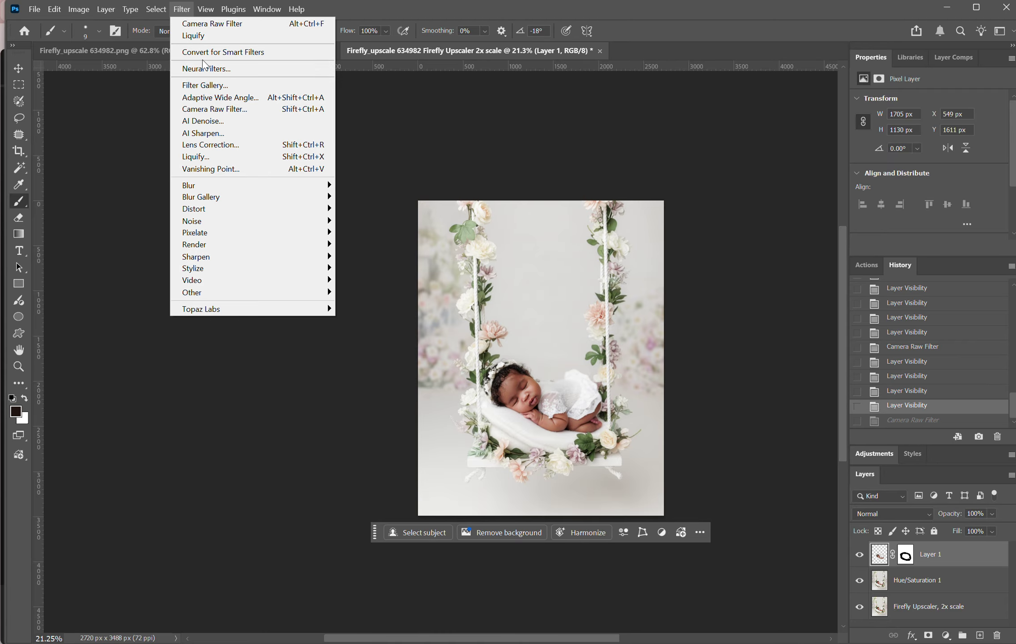
click(208, 109)
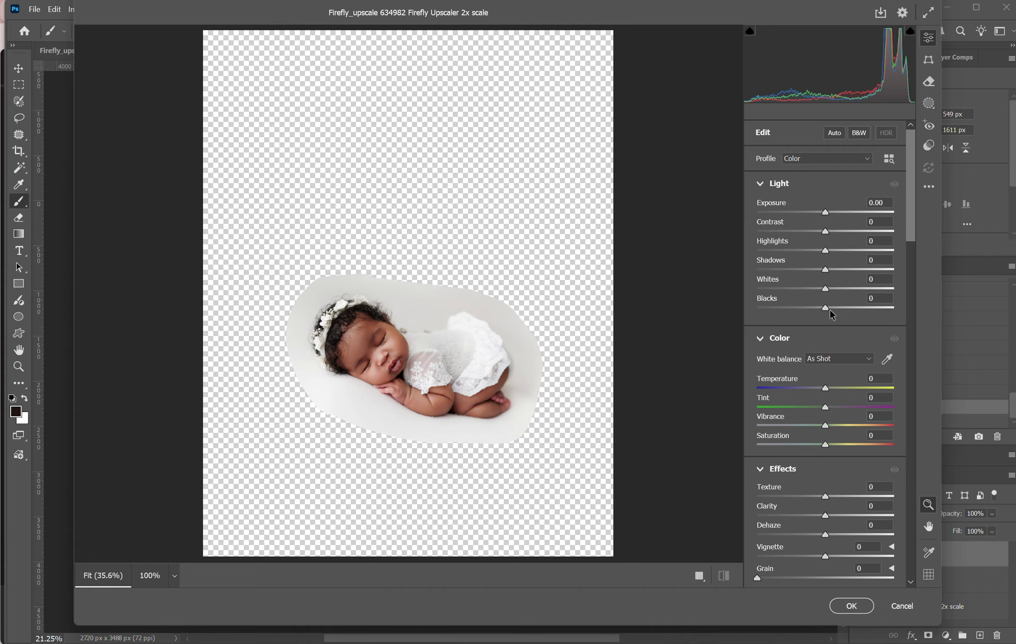
drag(829, 309, 829, 276)
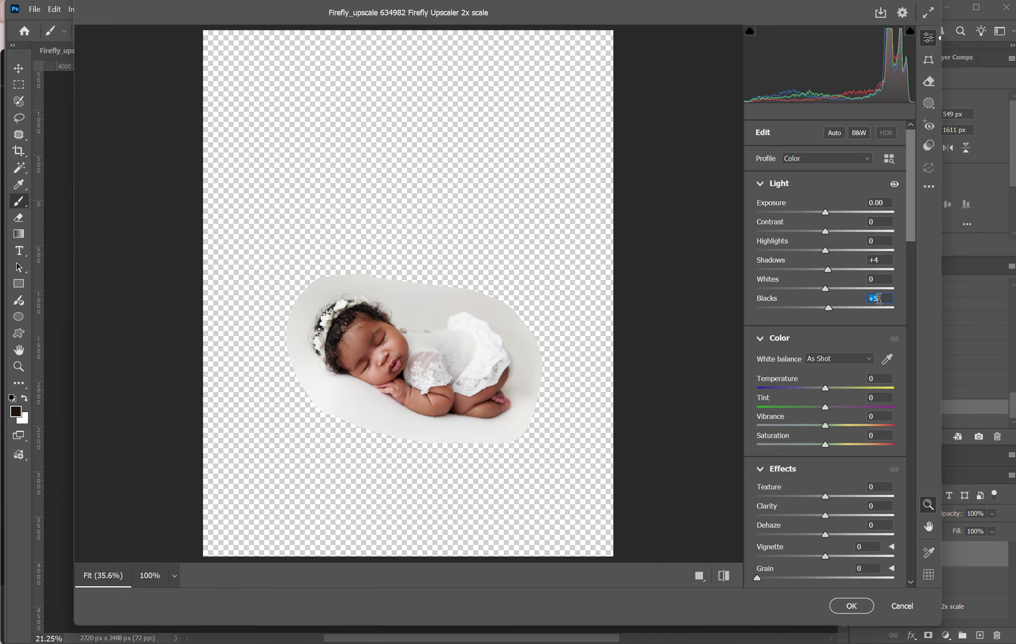
click(813, 251)
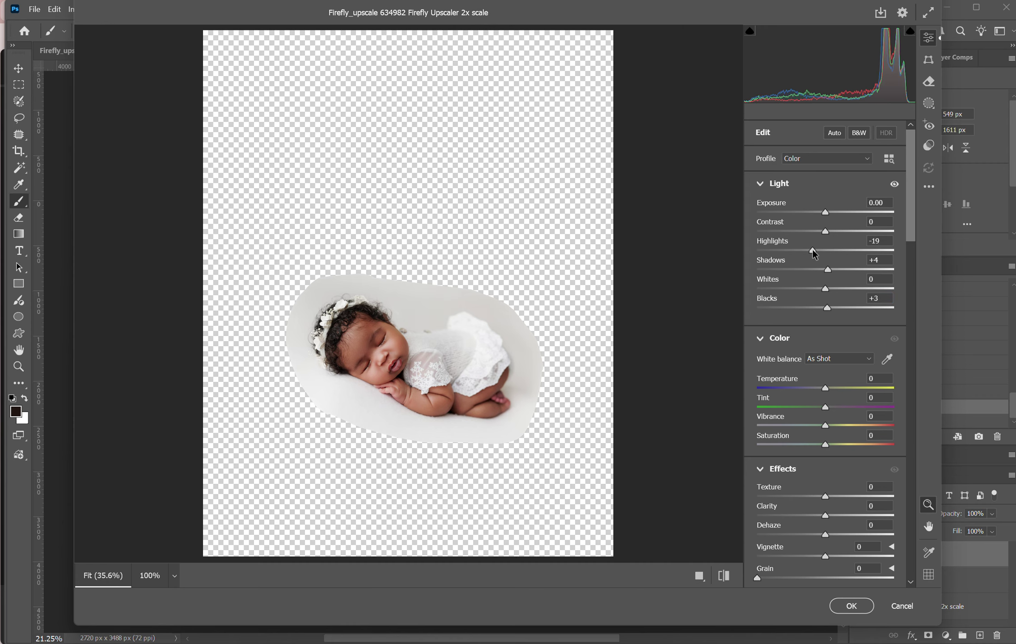
drag(813, 252, 819, 252)
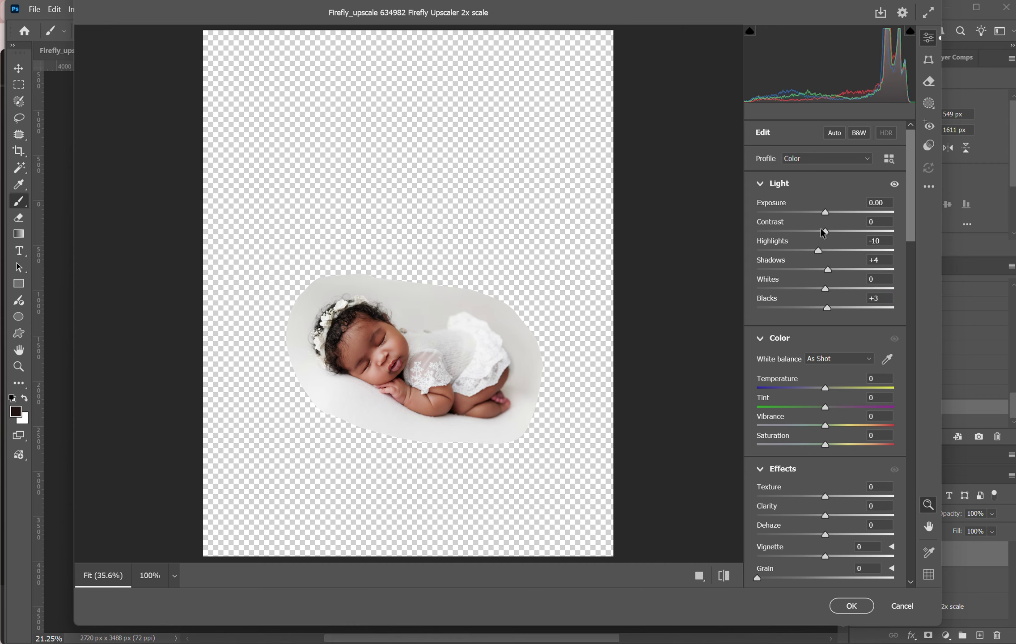
click(847, 605)
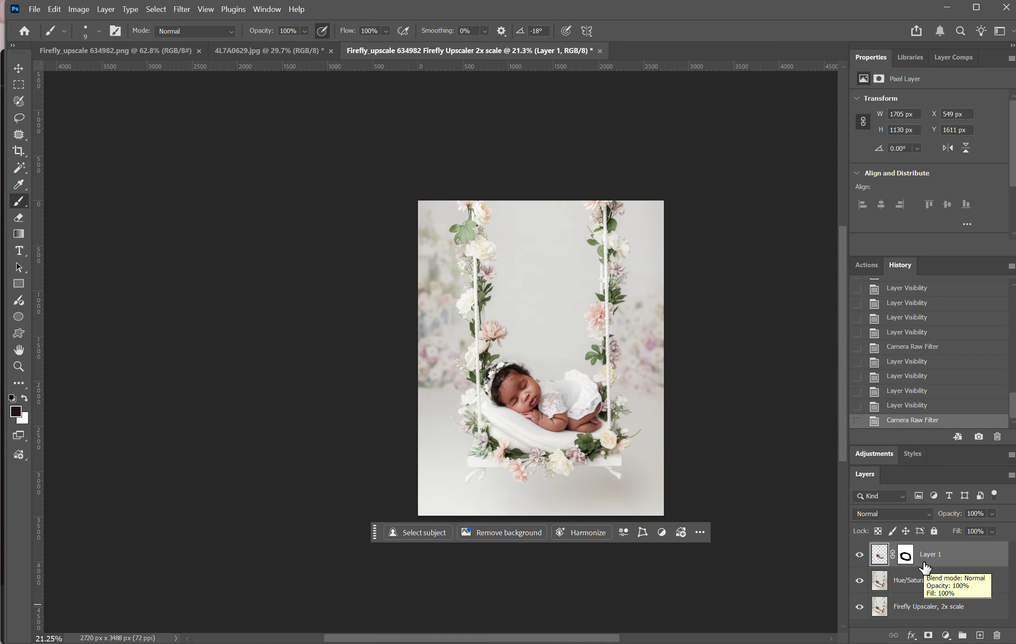
key(ctrl+shift+e)
Step: Outline the stray green sprig beside the cream rose, remove it with an unprompted Generative Fill, and merge the visible layers
scroll(245, 410, up, 6)
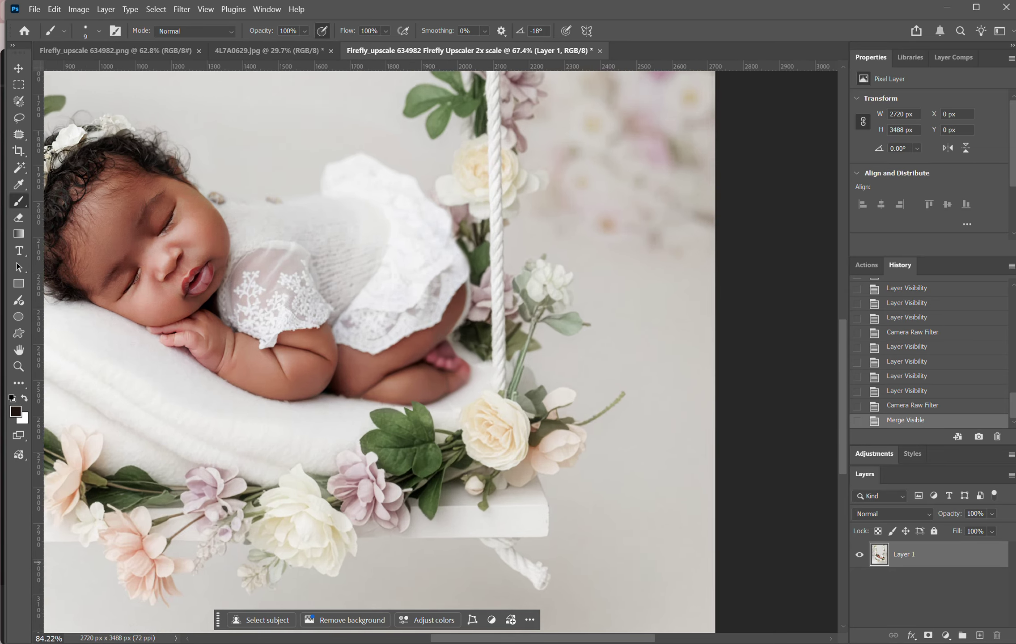
click(19, 135)
mouse_move(519, 421)
mouse_down()
mouse_move(500, 444)
mouse_move(552, 436)
mouse_move(603, 397)
mouse_move(593, 357)
mouse_up()
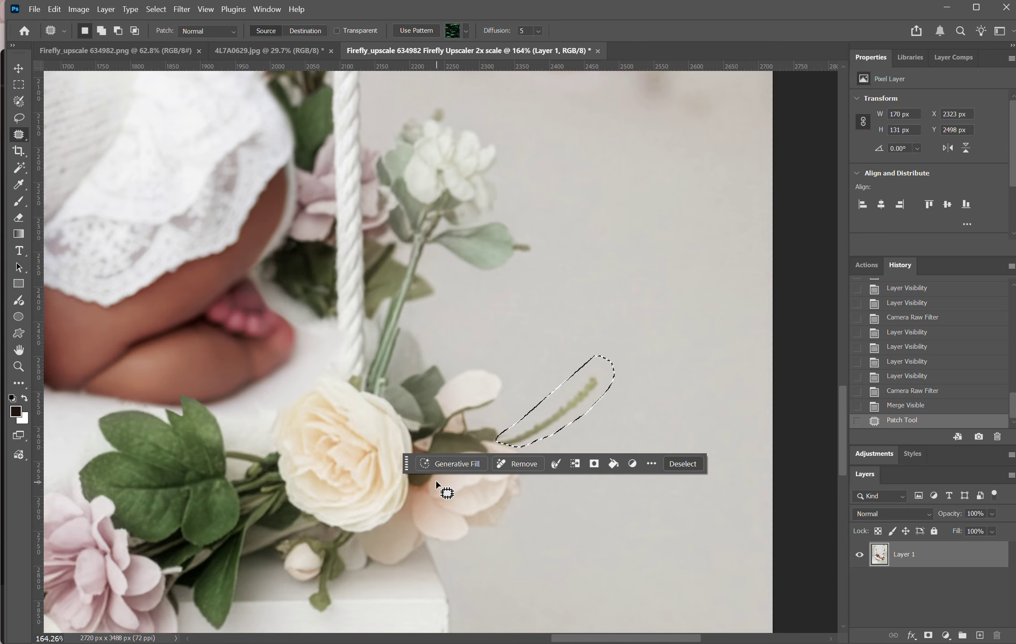
click(435, 461)
click(692, 461)
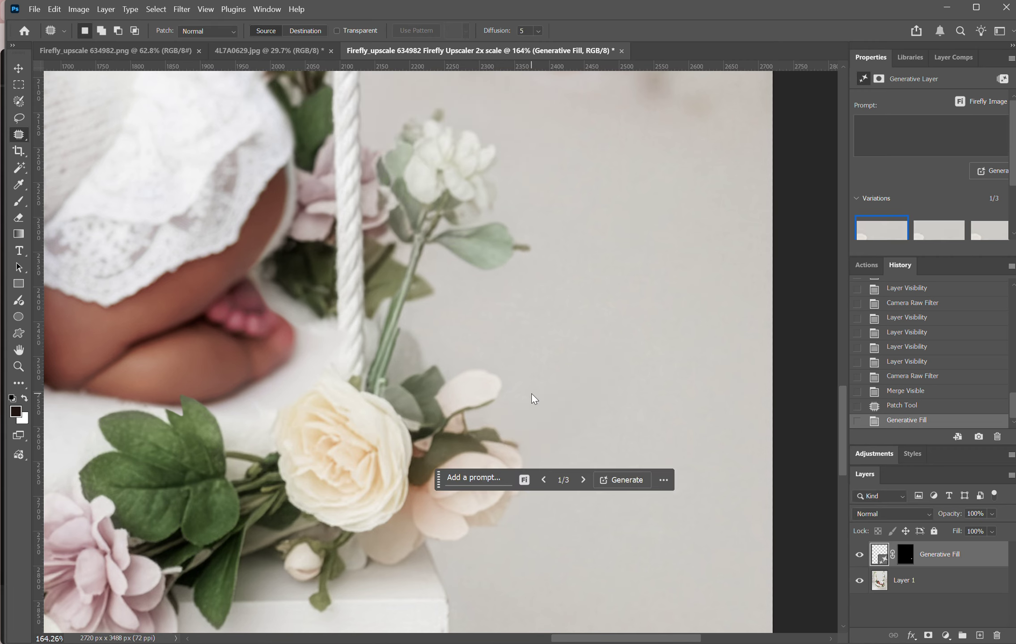
key(ctrl+shift+e)
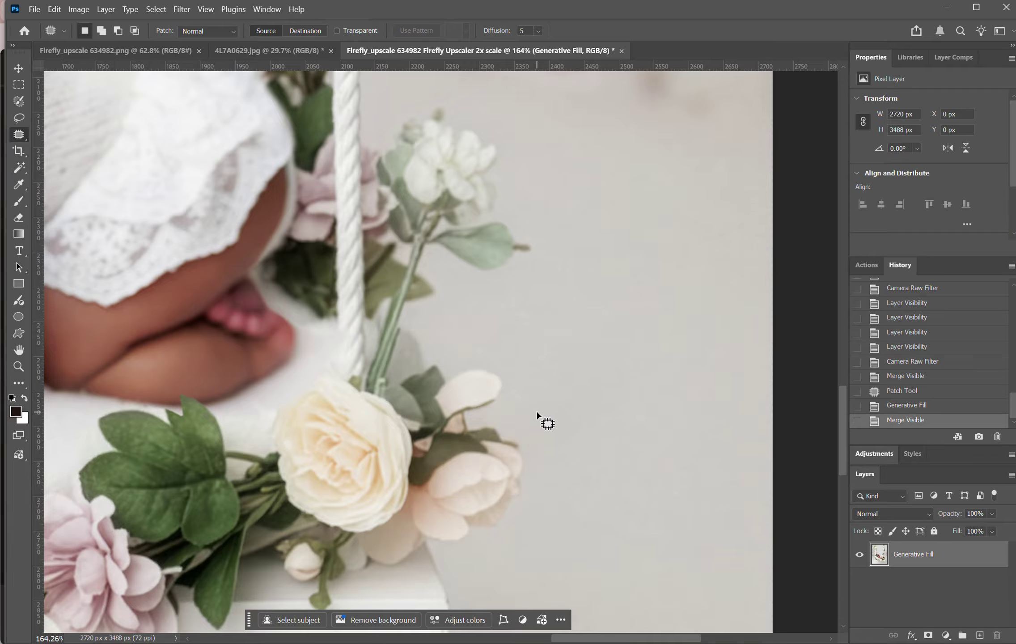
Step: Outline the edge of the leaf tip below the baby's leg, and review the variations of an unprompted Generative Fill
scroll(539, 385, up, 6)
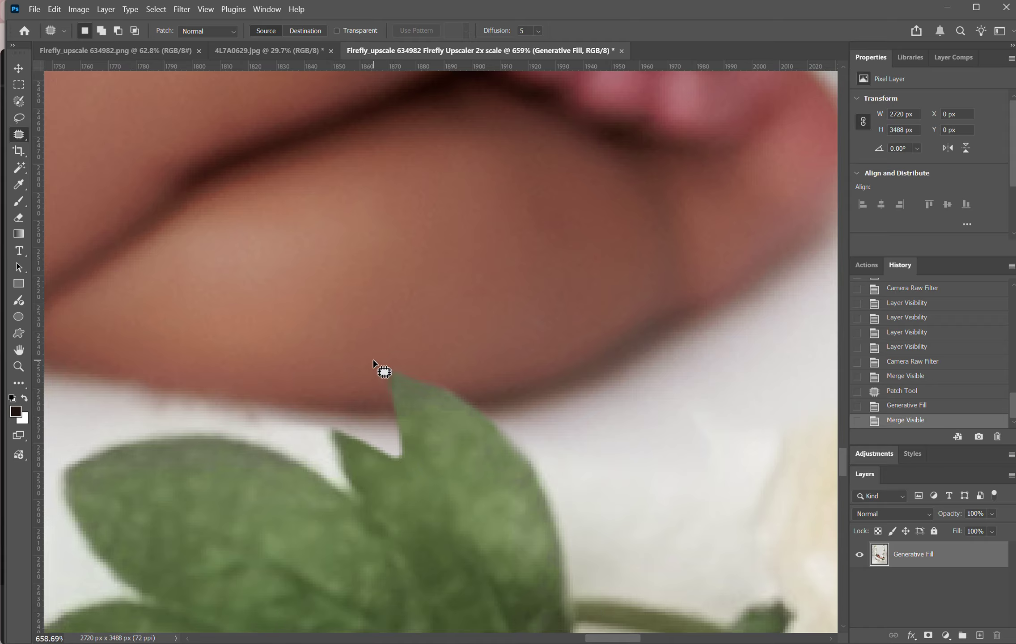
mouse_move(375, 361)
mouse_down()
mouse_move(396, 459)
mouse_move(409, 444)
mouse_move(393, 378)
mouse_move(500, 423)
mouse_move(474, 392)
mouse_move(387, 359)
mouse_up()
click(334, 481)
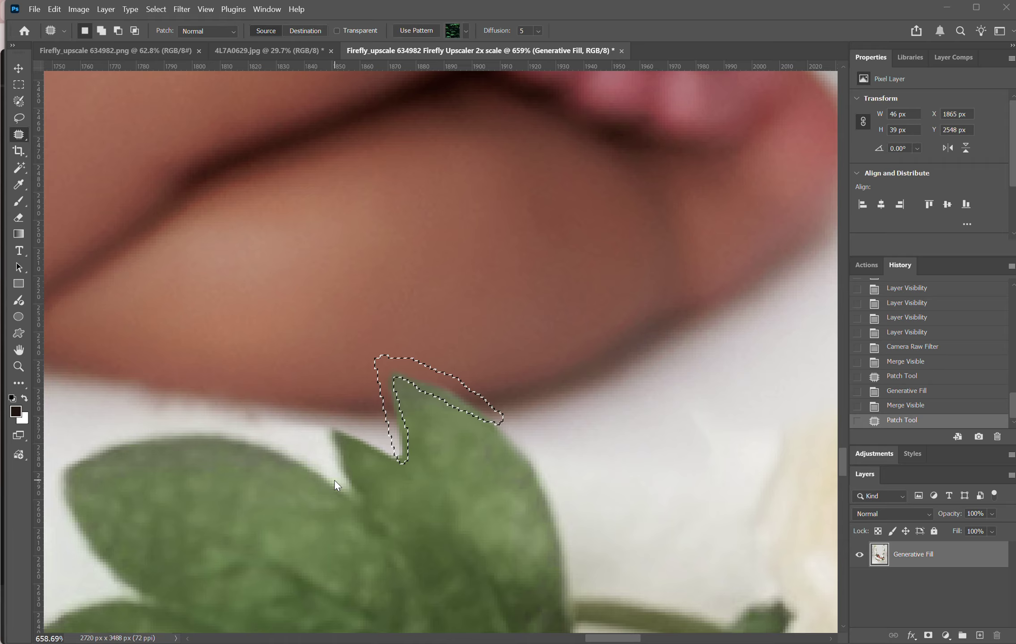
click(590, 484)
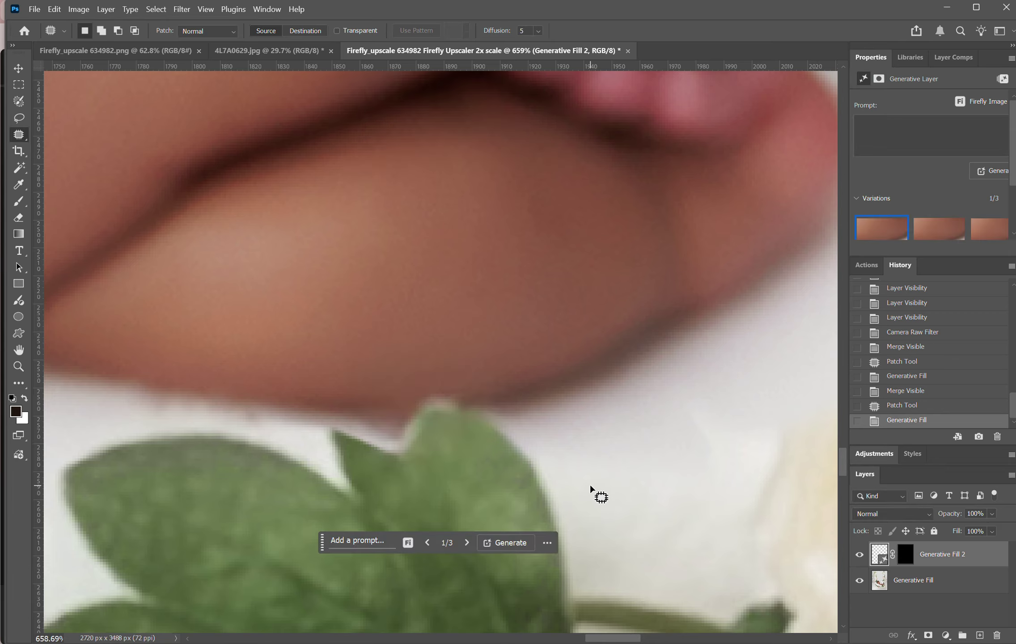
click(951, 239)
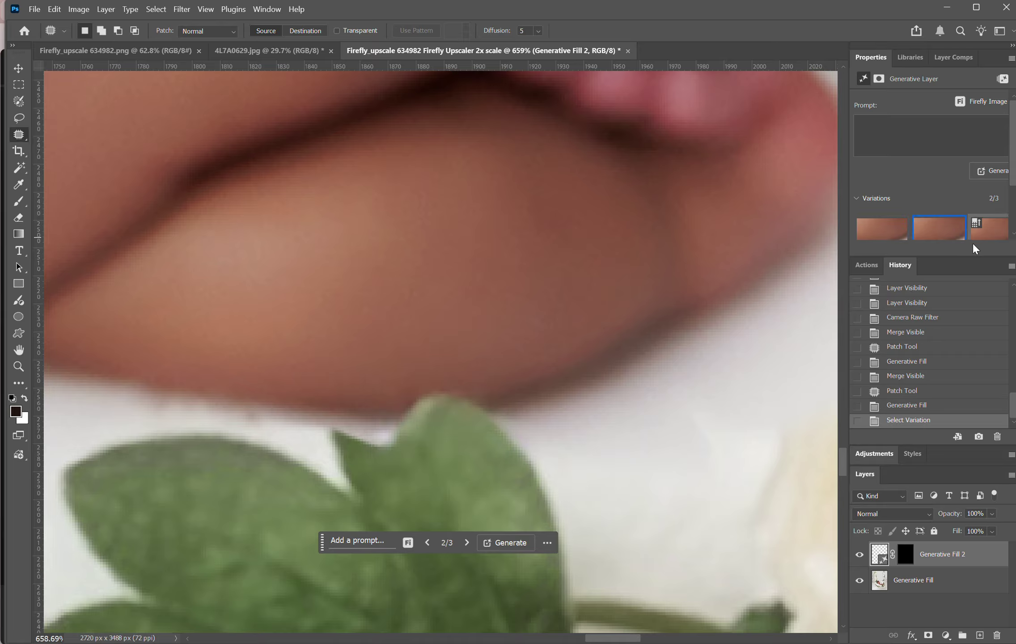
click(986, 239)
click(870, 241)
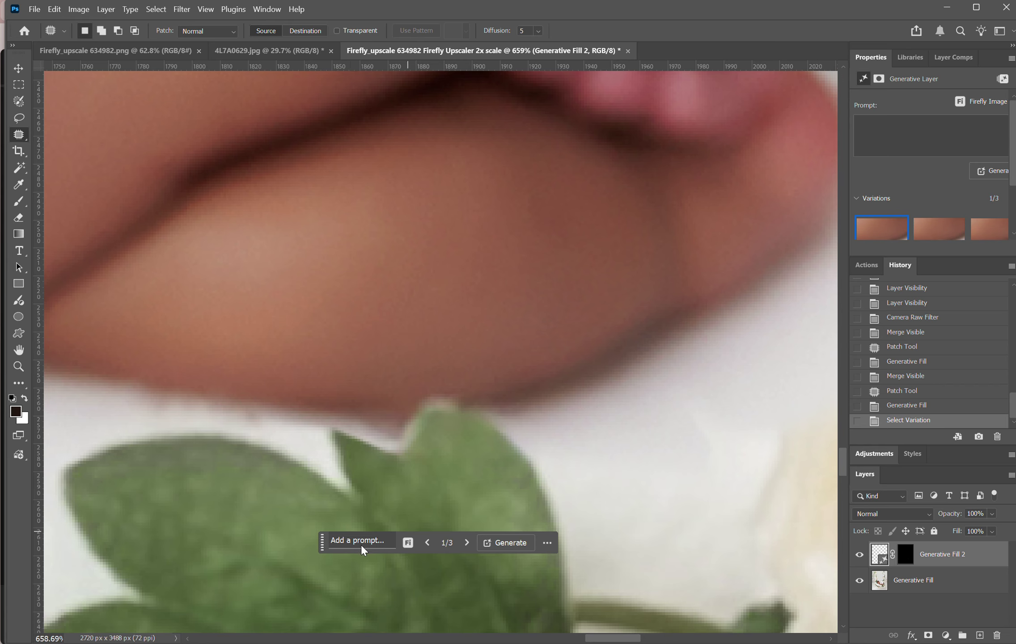
Step: Regenerate the leaf tip fill with the prompt "dont change shape of leaf. refine edges so looks cohesive"
click(366, 544)
text(dont change sha)
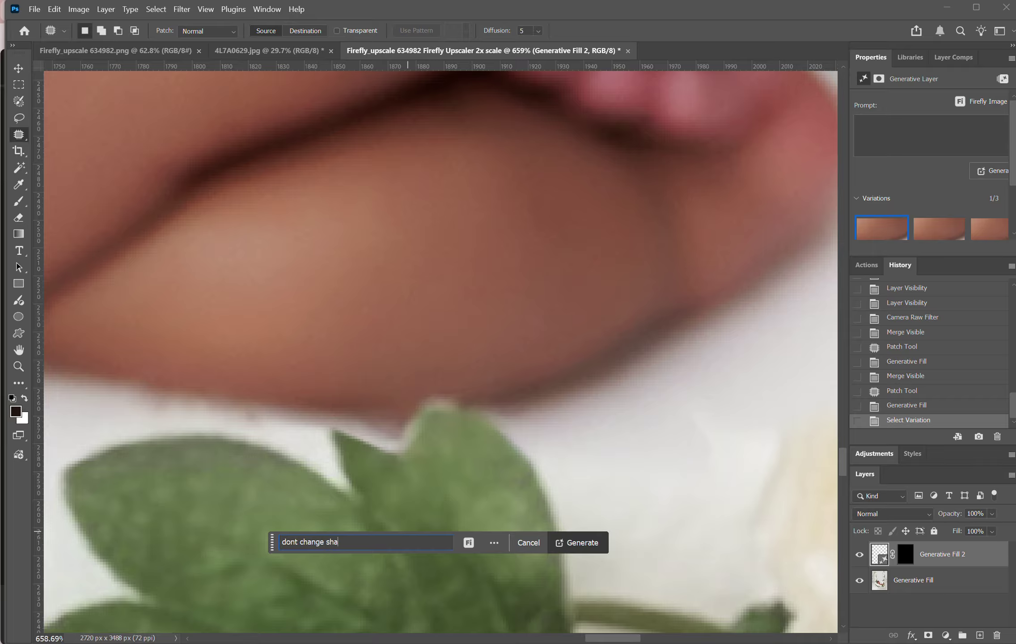
text(pe of leaf. refine edges so looks h)
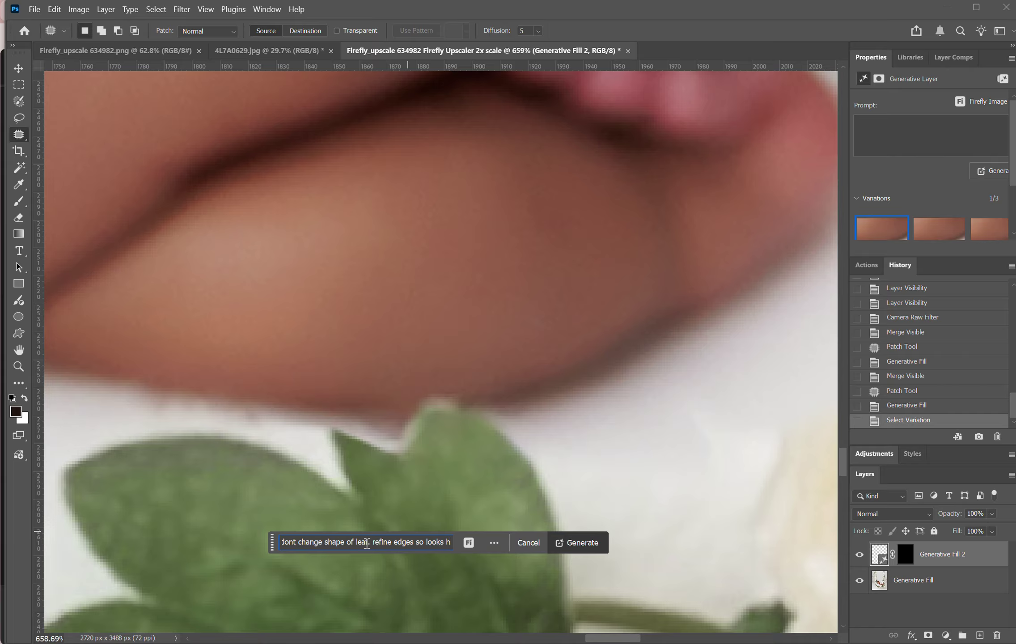
text(cohesive)
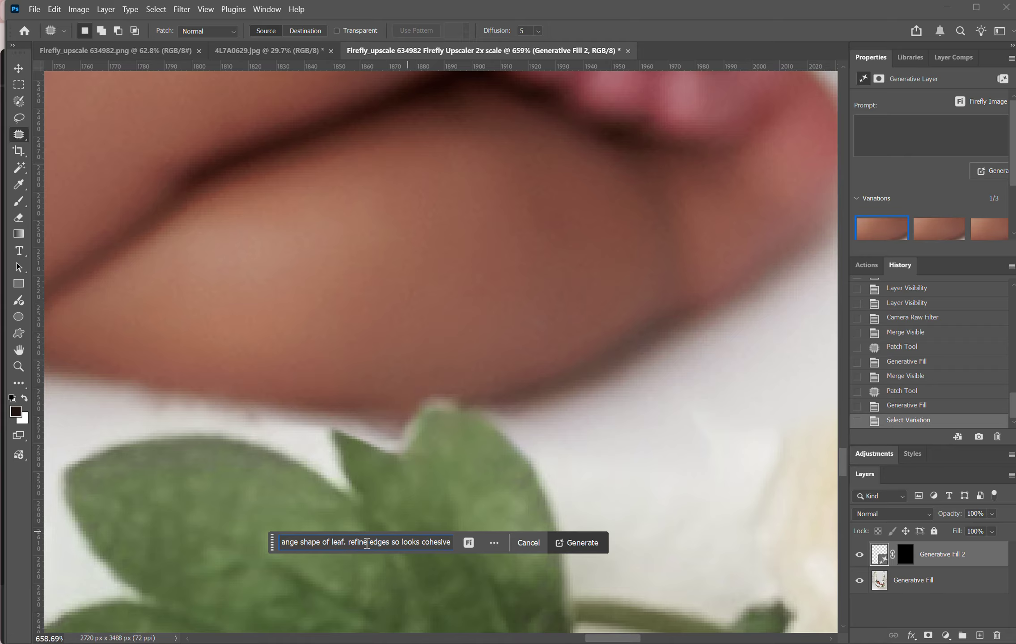
key(Return)
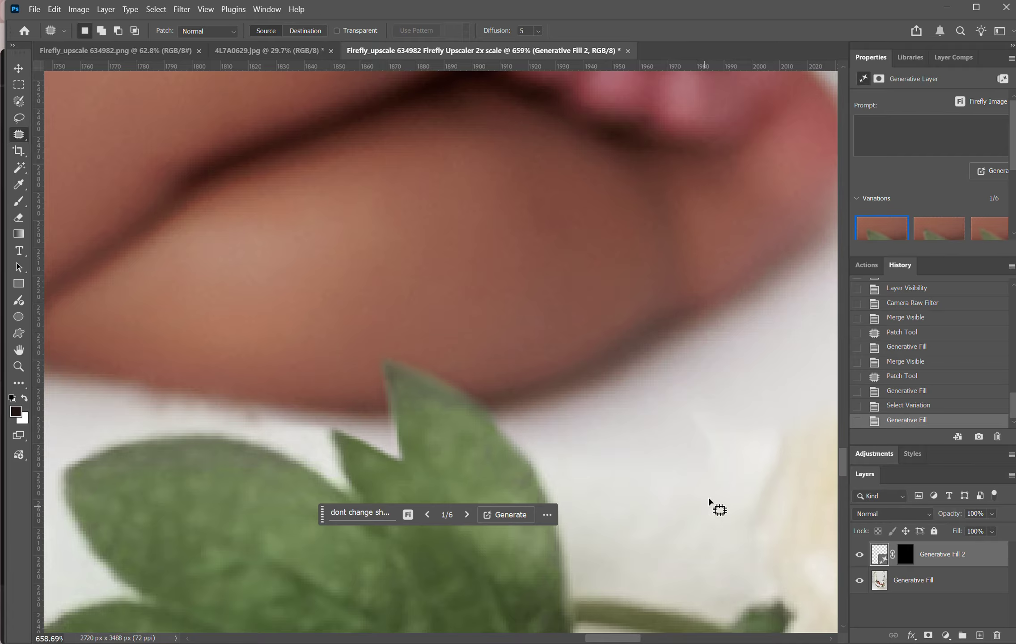
Step: Examine the first prompted leaf tip variation up close with the Generative Fill 2 layer hidden and shown
click(935, 235)
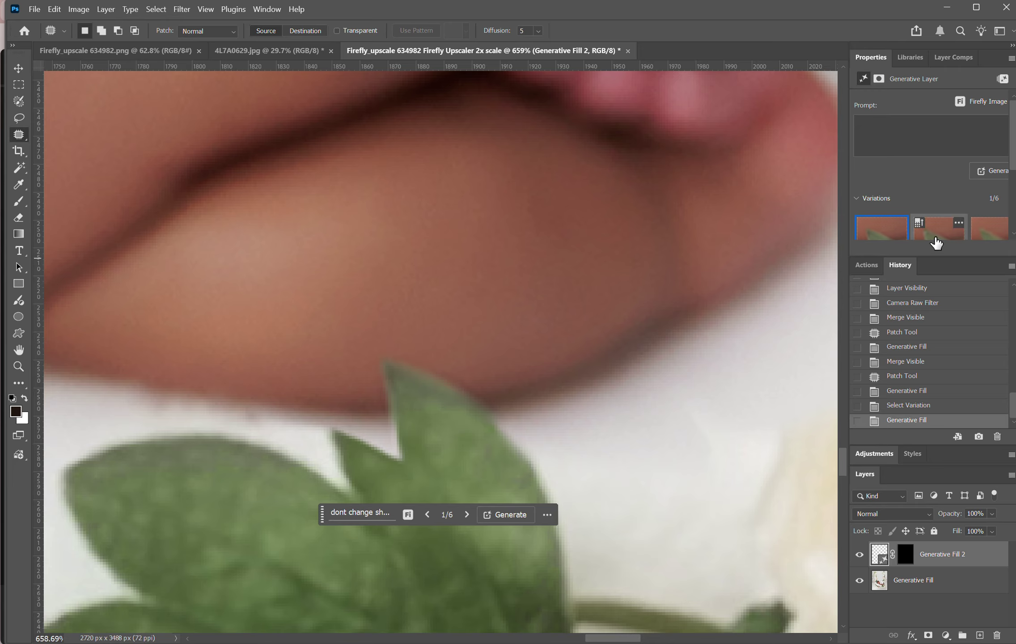
click(874, 237)
click(858, 554)
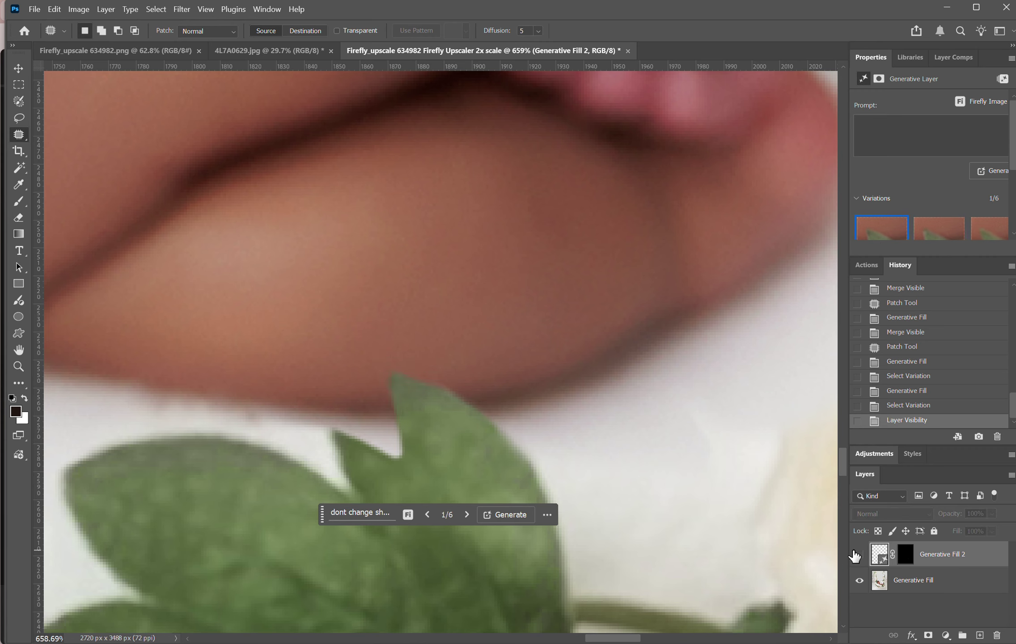
click(857, 555)
click(856, 555)
click(856, 555)
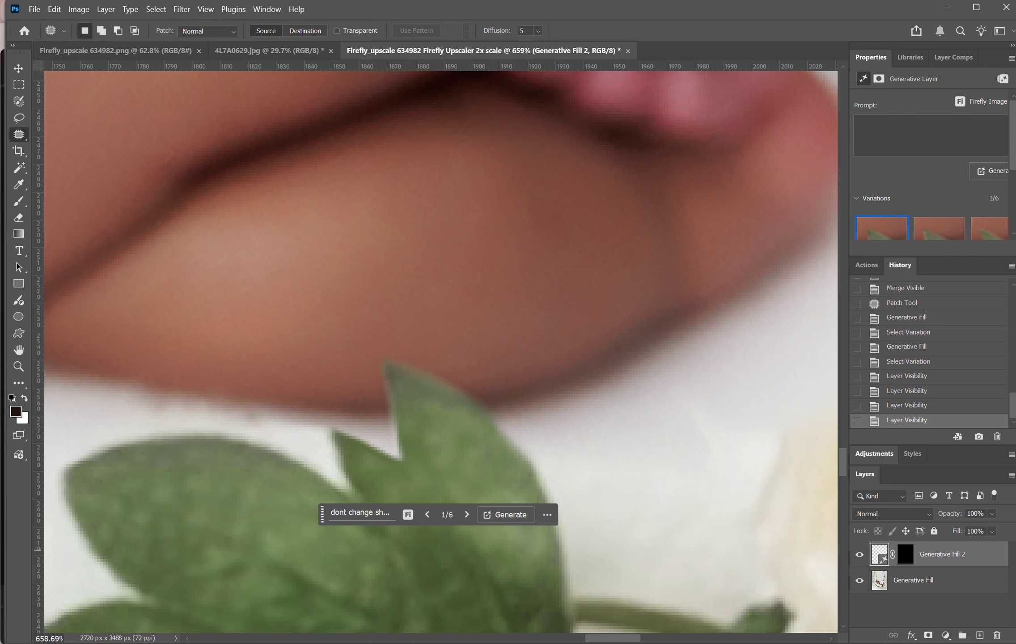
Step: Compare the leaf fill with the underlying leaf against the surrounding flowers, and choose the third variation
scroll(620, 343, down, 6)
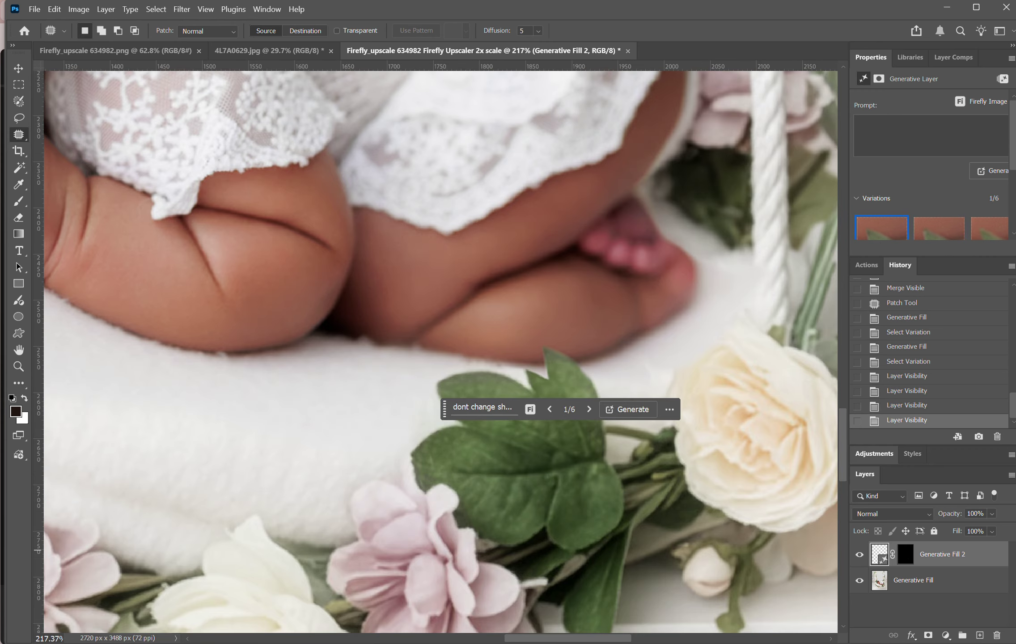
click(860, 555)
click(859, 555)
click(860, 555)
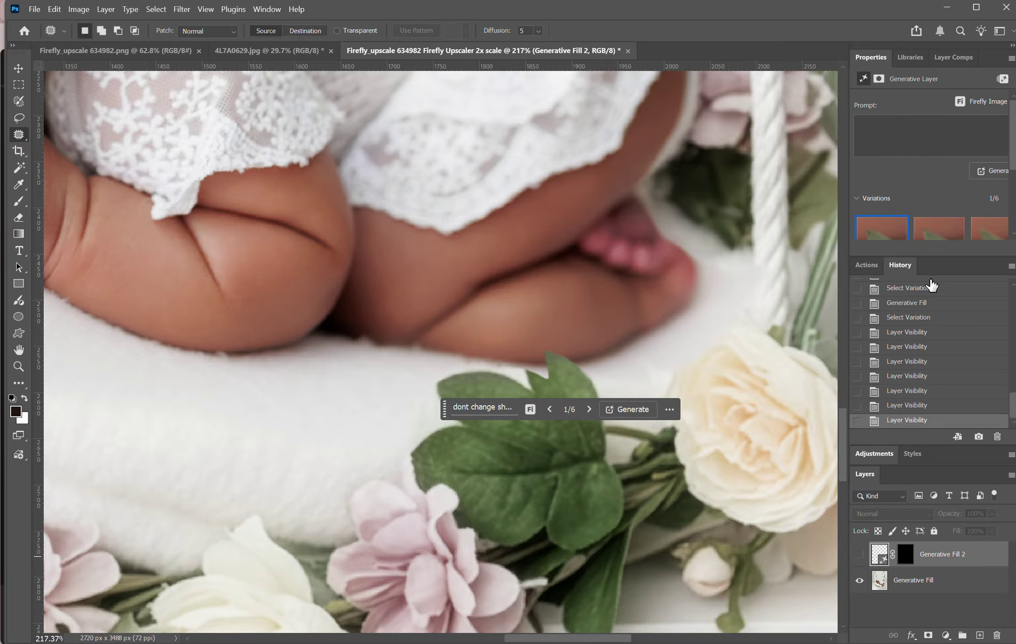
click(924, 236)
click(860, 555)
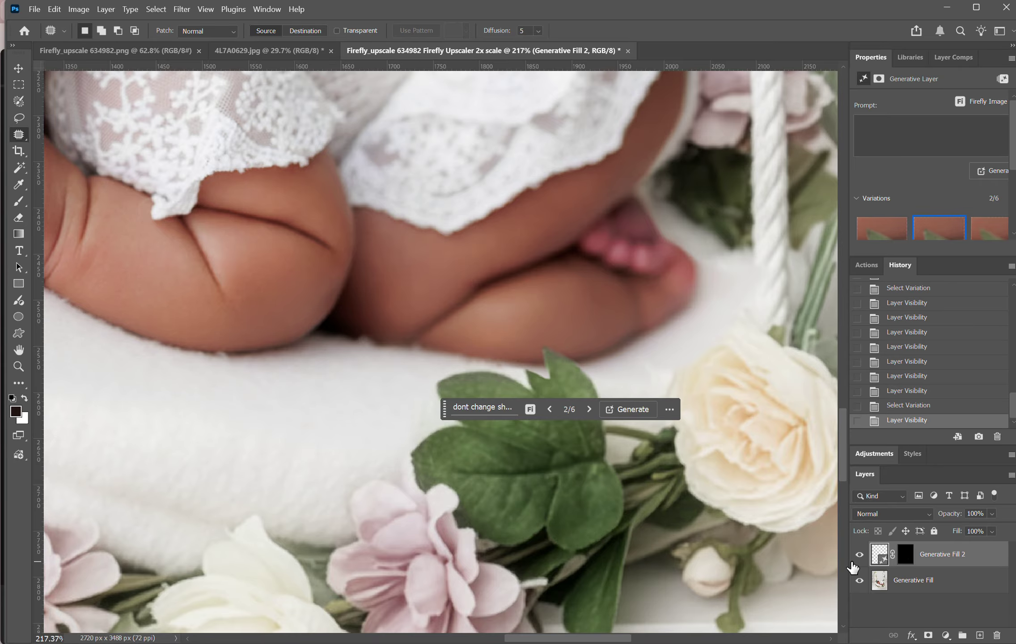
click(980, 231)
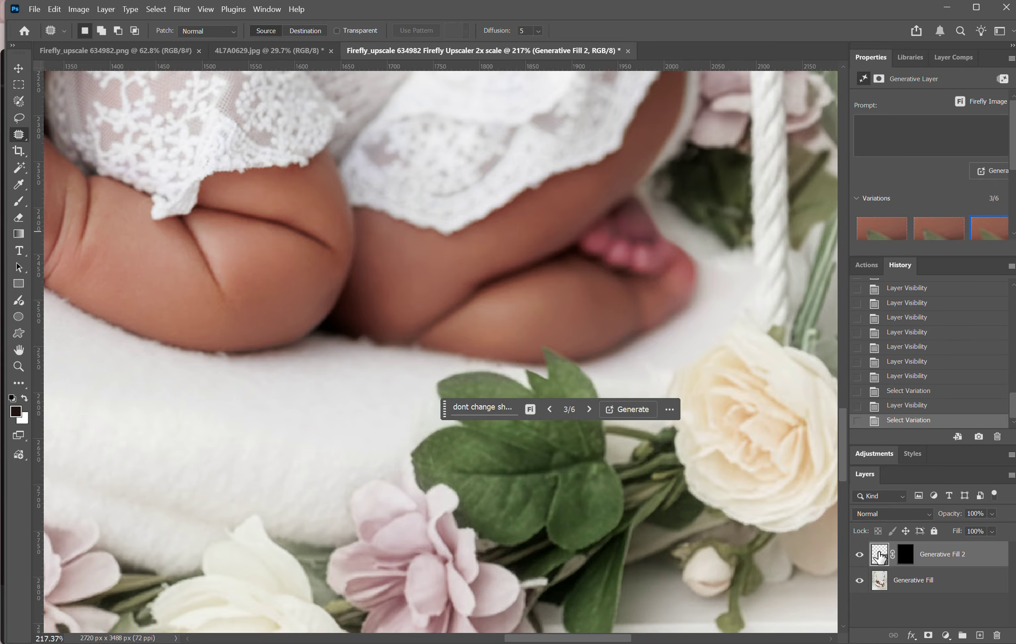
Step: Compare the leaf with the Generative Fill 2 layer hidden and shown, and merge the visible layers
click(857, 556)
click(857, 556)
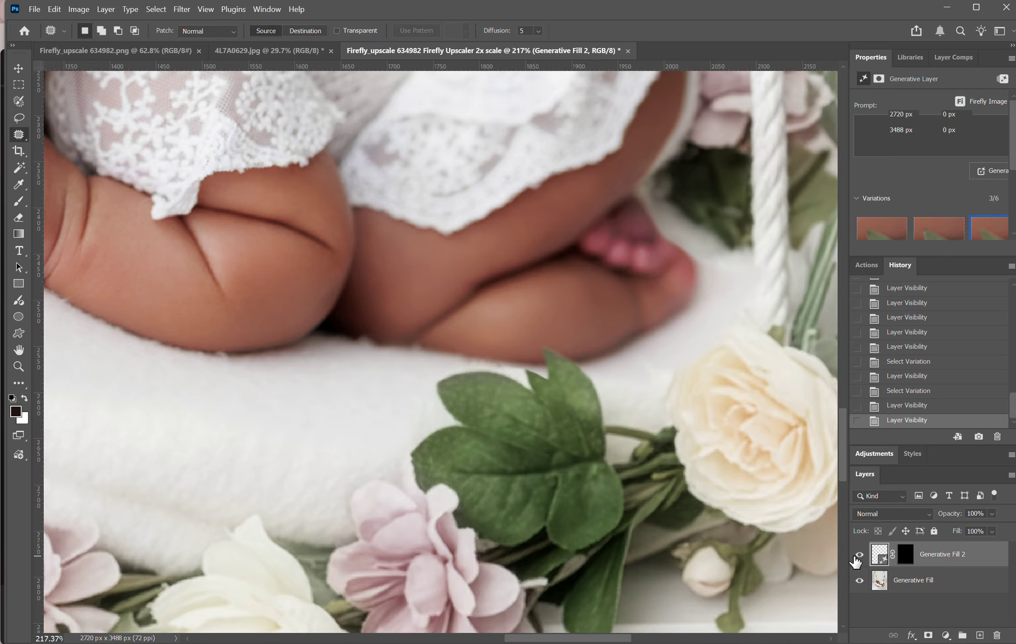
key(ctrl+shift+e)
key(ctrl+0)
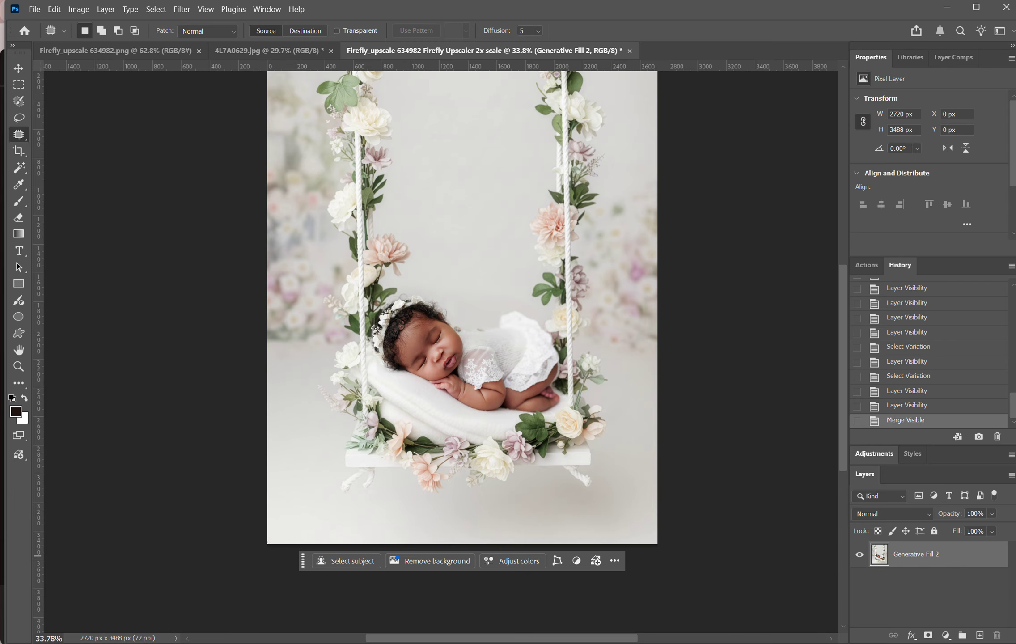
Step: Erase the inner rope strand hanging beneath the swing seat's left end using Generative Fill with the prompt "remove", and merge the visible layers
scroll(546, 210, up, 5)
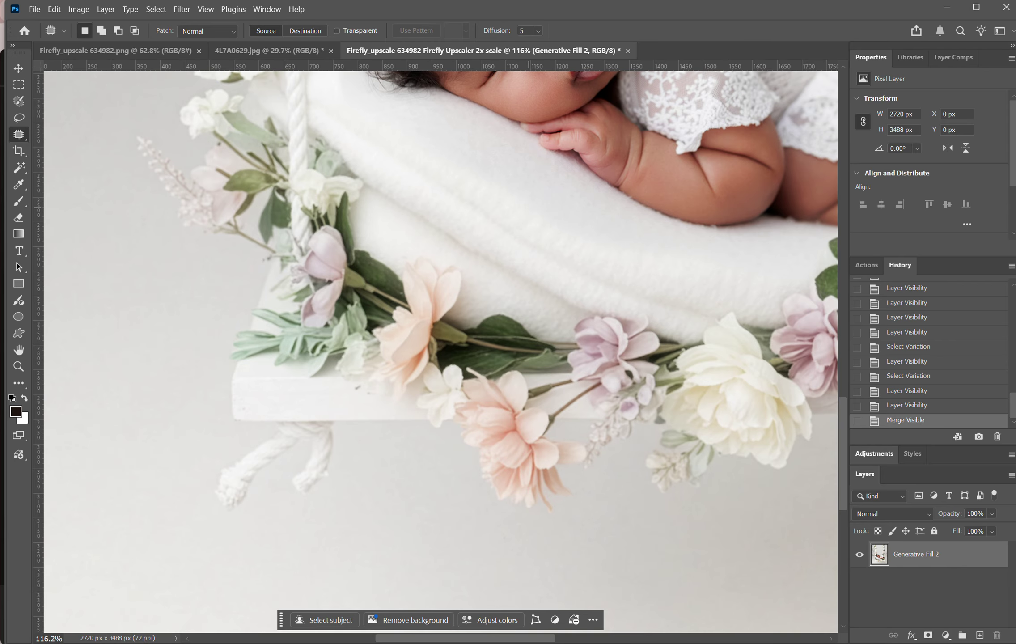
scroll(546, 210, down, 4)
scroll(369, 412, up, 5)
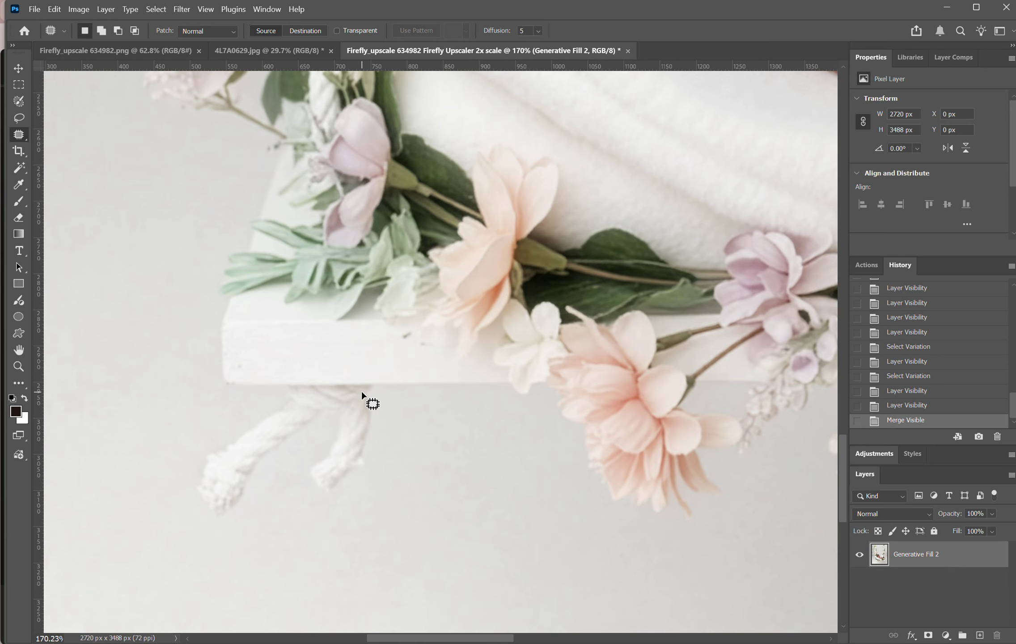
mouse_move(345, 400)
mouse_down()
mouse_move(300, 468)
mouse_move(299, 502)
mouse_up()
drag(387, 425, 374, 391)
click(242, 523)
text(remove)
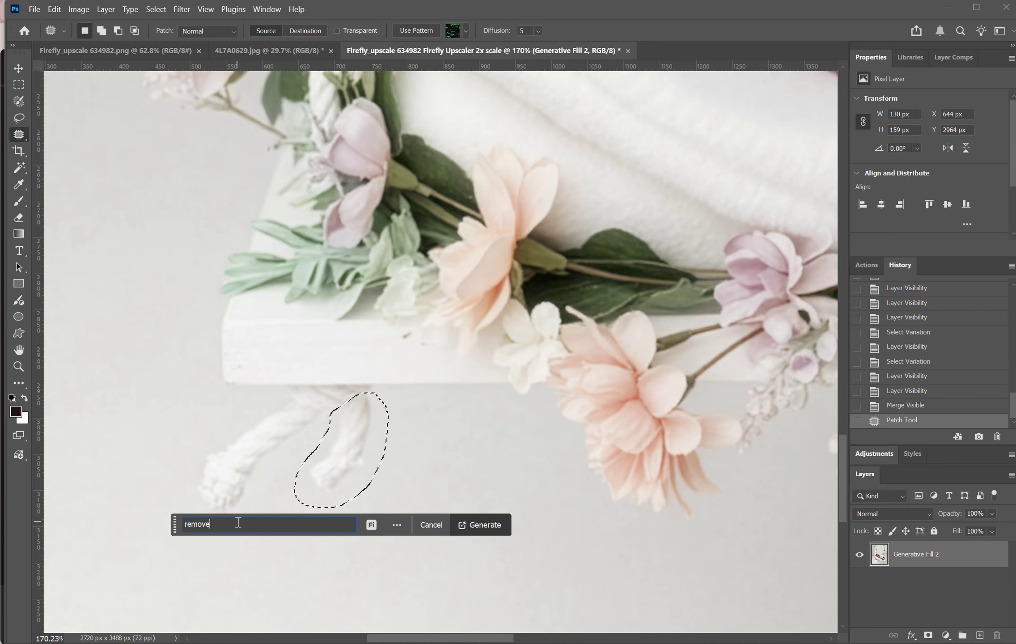
key(Return)
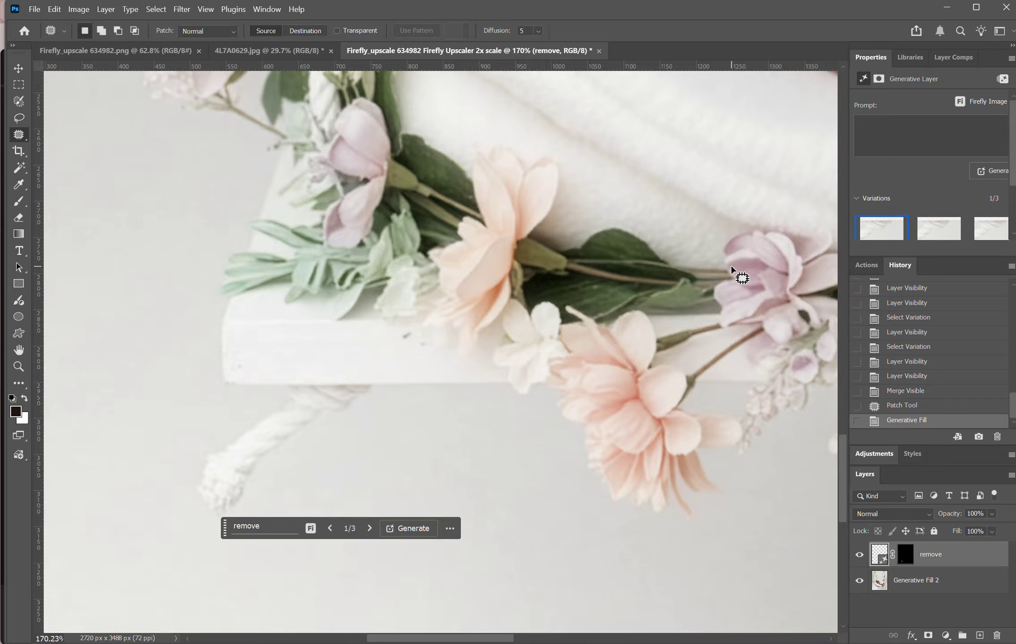
key(ctrl+shift+e)
Step: Start a crop of the whole swing composite with the 4 : 5 (8 : 10) aspect ratio
scroll(731, 265, down, 5)
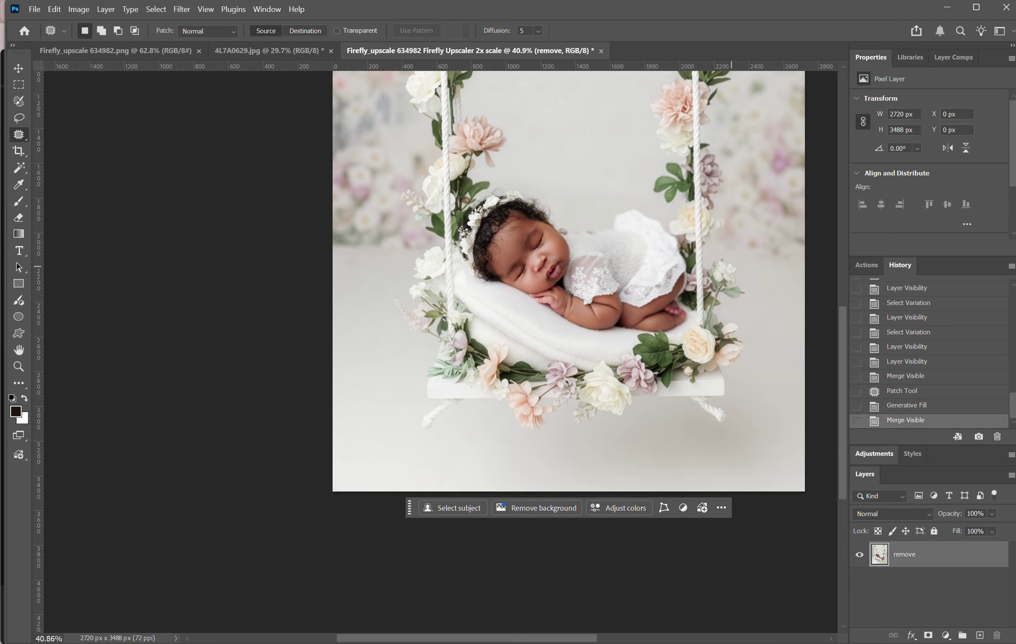
scroll(568, 313, up, 5)
scroll(568, 313, right, 1)
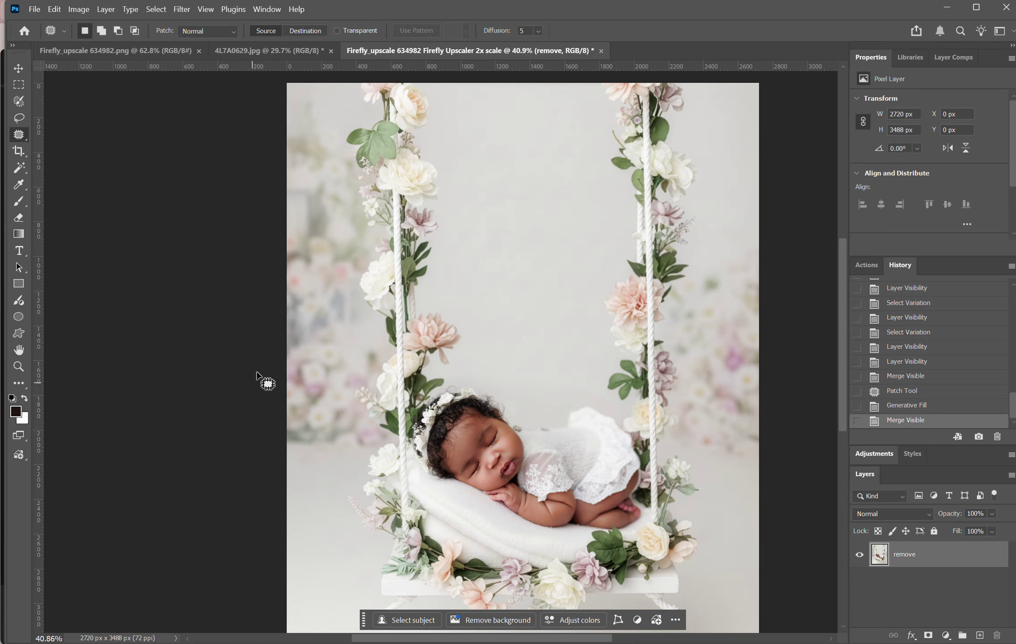
click(18, 151)
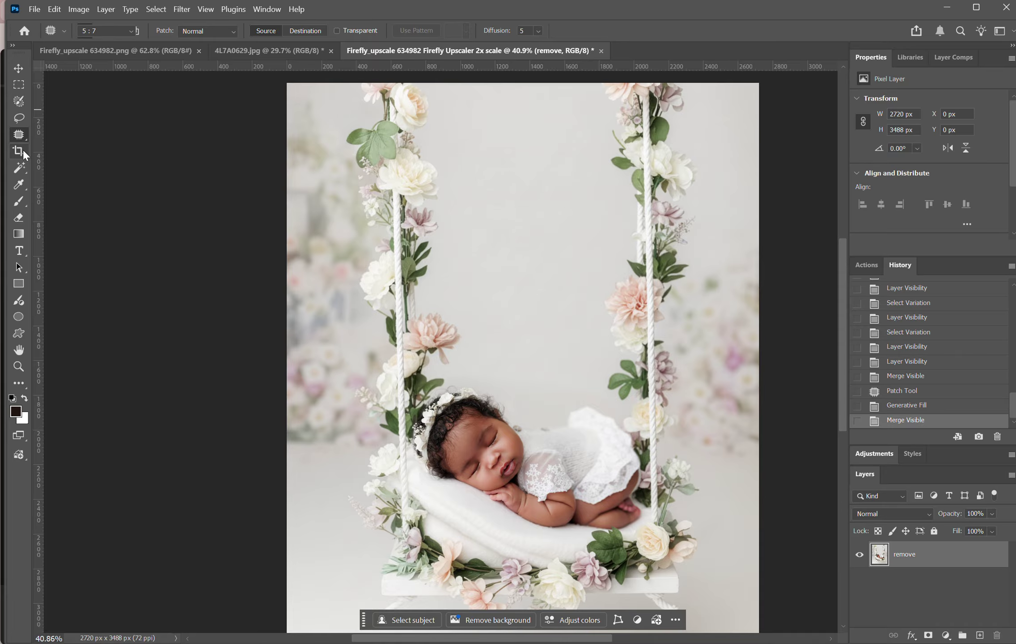
click(197, 30)
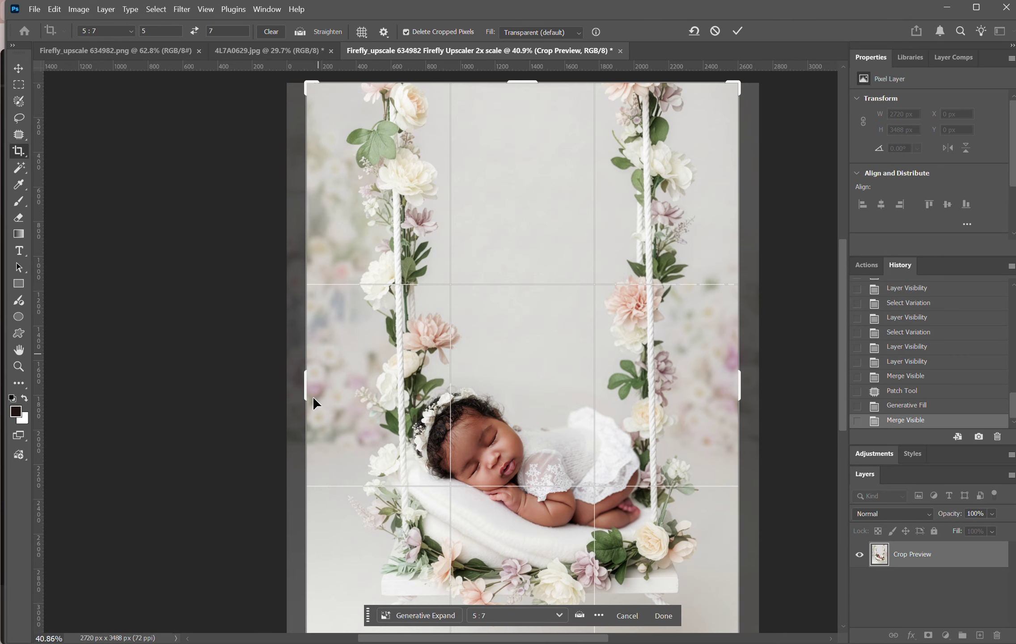
click(113, 30)
click(96, 90)
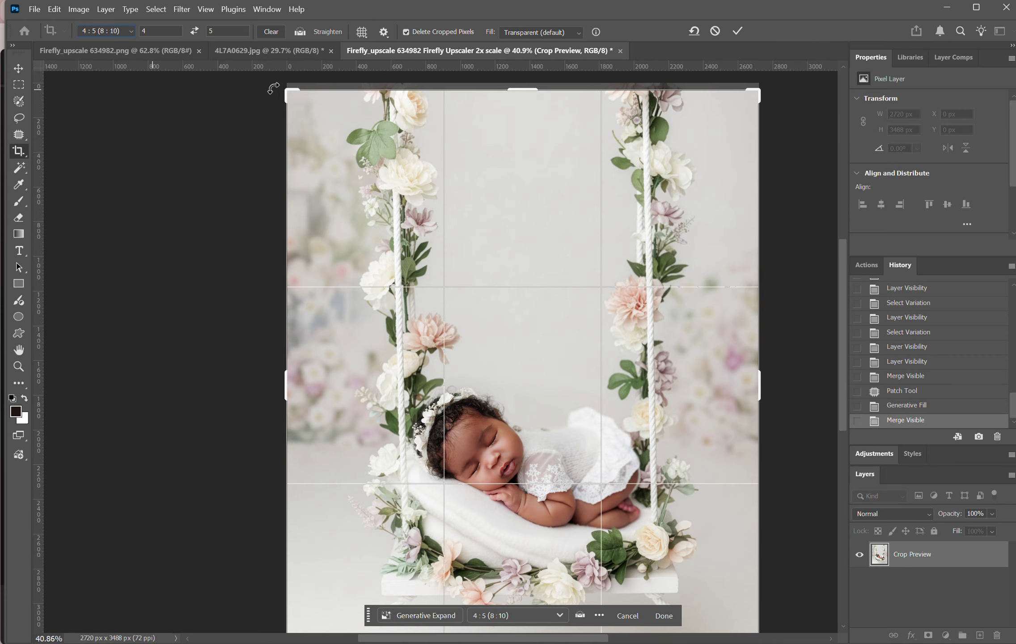
Step: Enlarge the crop frame past the canvas edges to about 2794 by 3492 px, rotate the image slightly to level the swing, and reposition it
drag(845, 305, 846, 346)
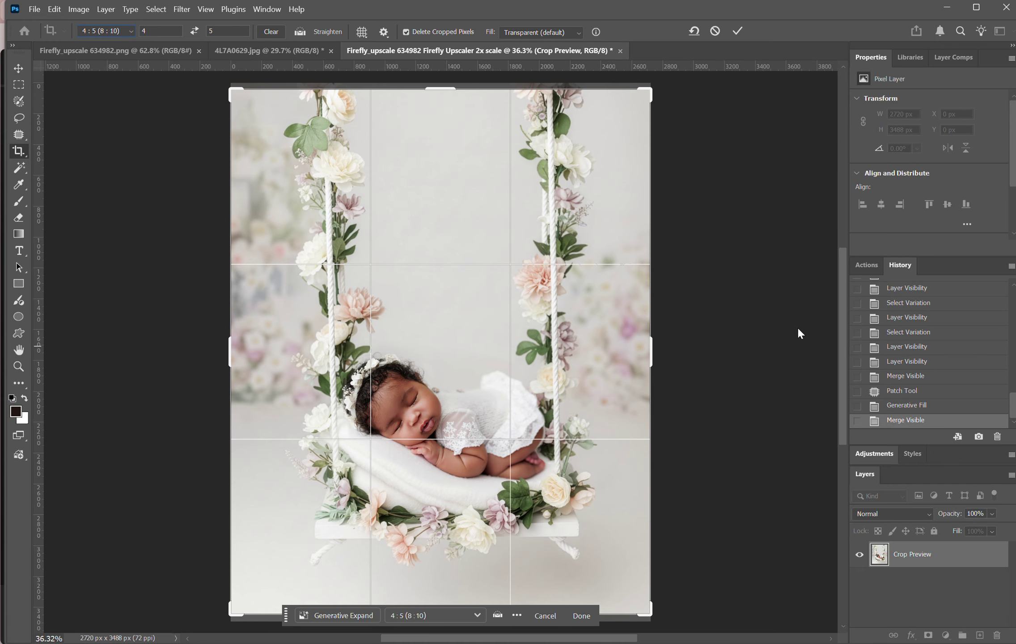
drag(648, 94, 654, 86)
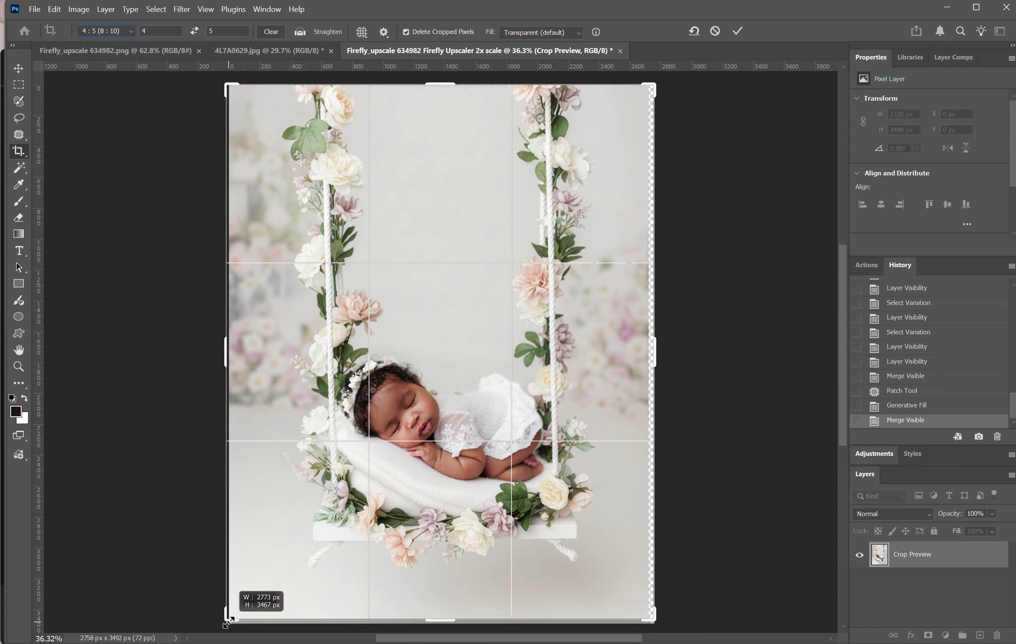
drag(228, 626, 154, 536)
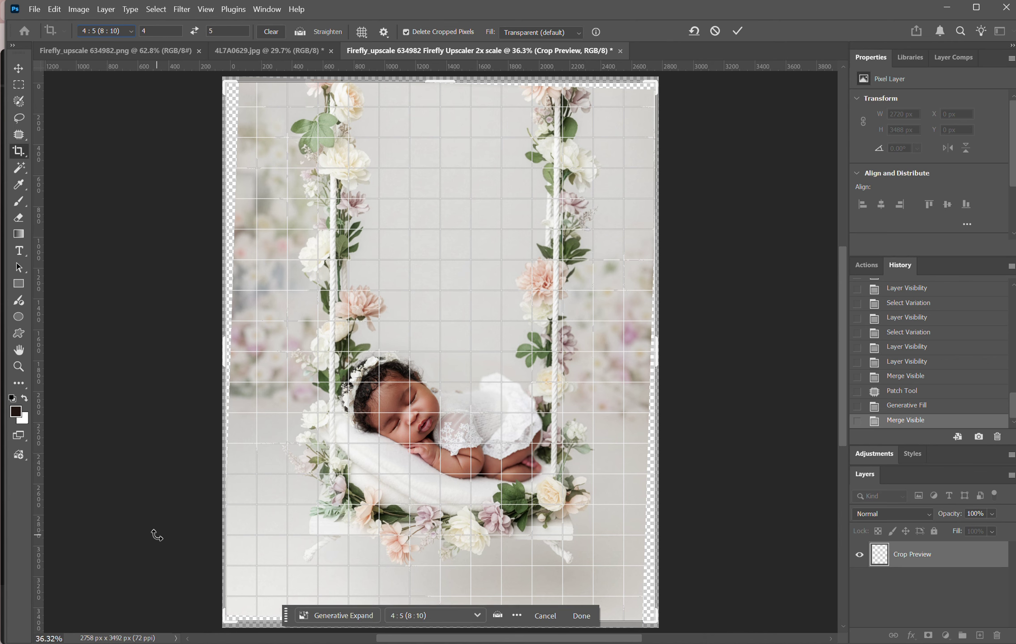
drag(345, 512, 352, 508)
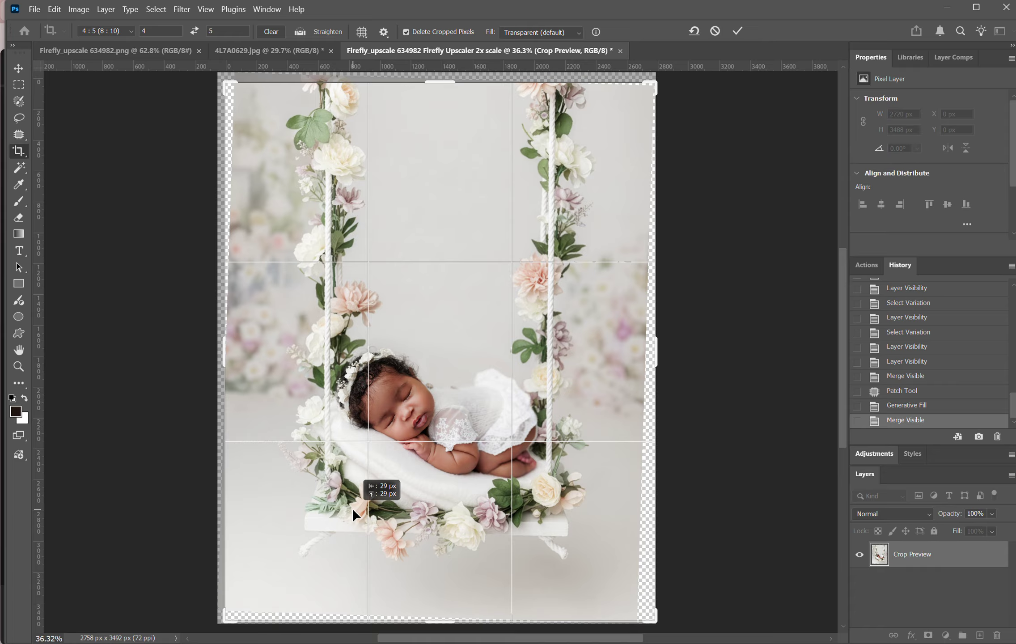
drag(353, 509, 353, 508)
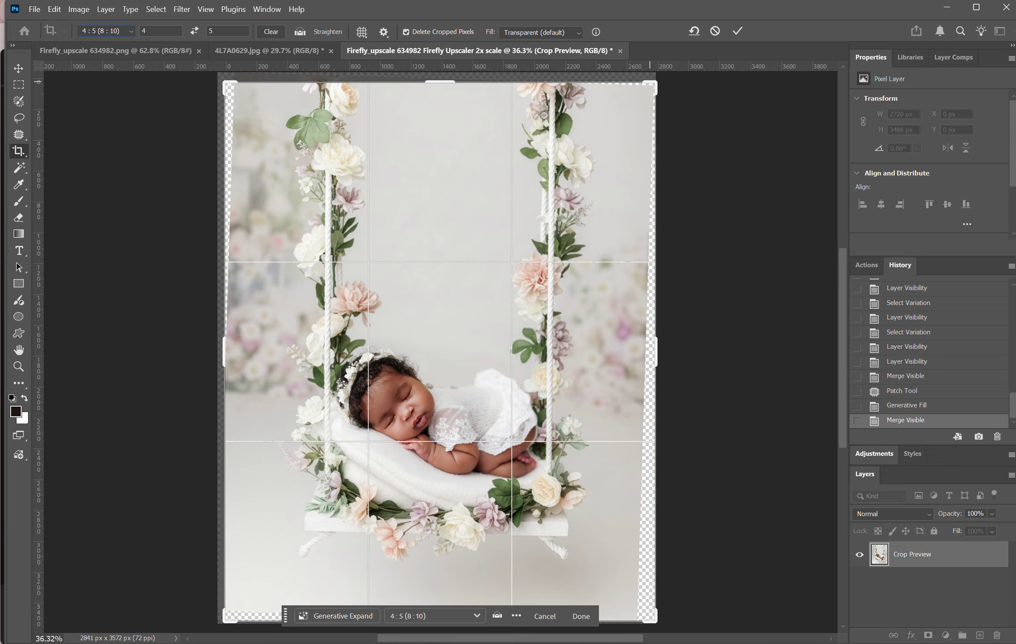
Step: Fill the empty crop edges with an unprompted Generative Expand, and choose the third variation
click(333, 617)
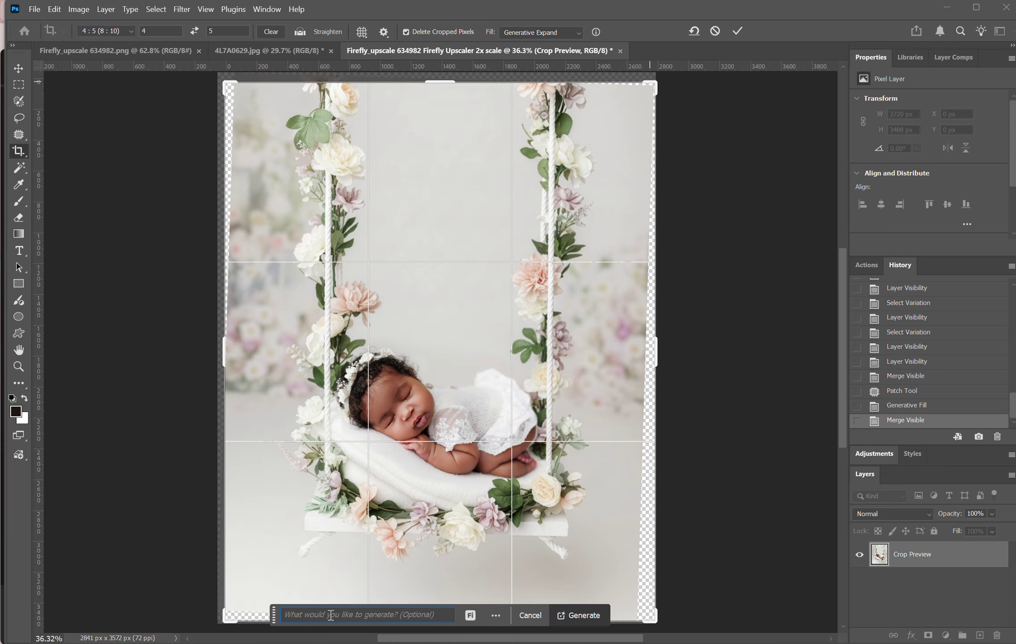
click(590, 617)
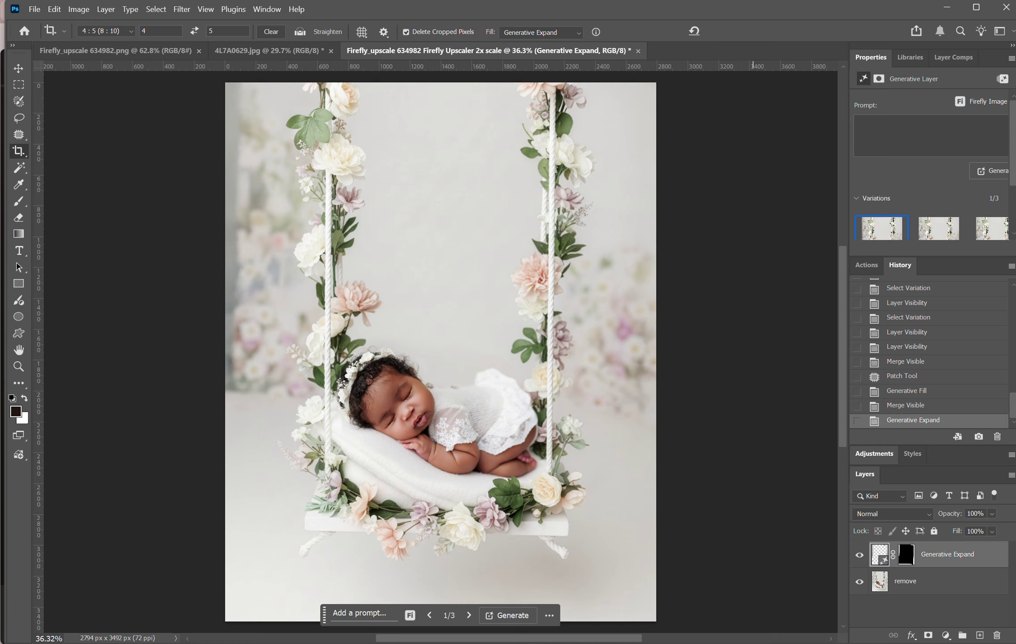
click(936, 227)
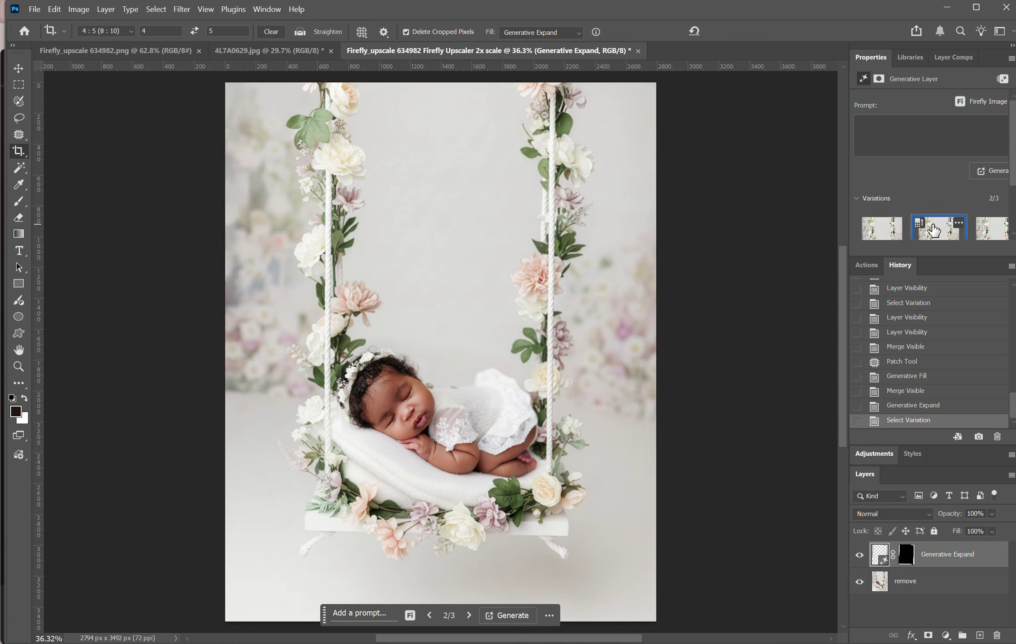
click(985, 235)
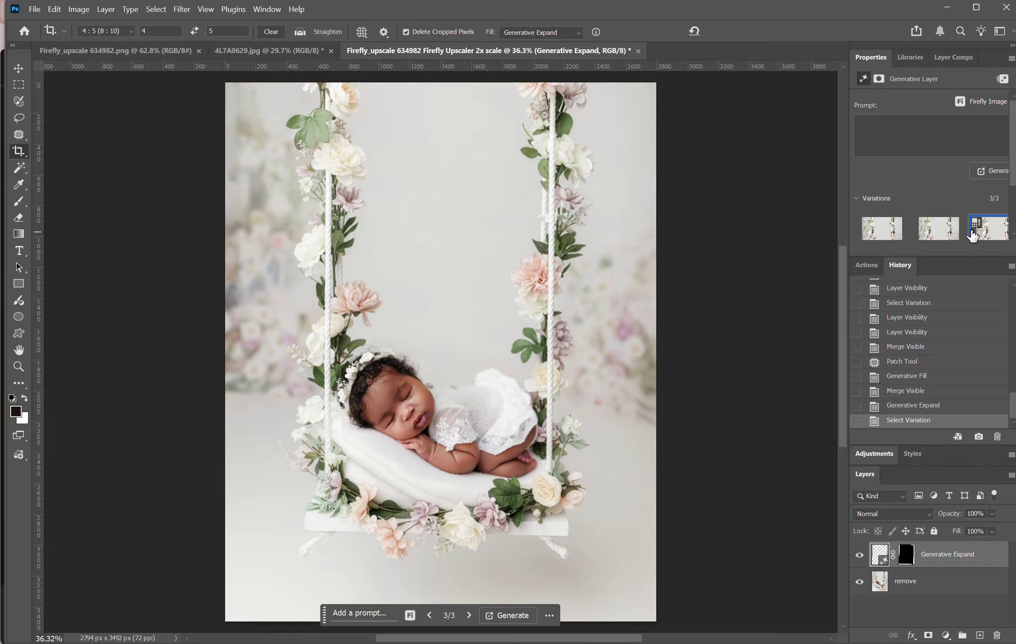
Step: Compare the image edges with the Generative Expand layer hidden and shown, and merge the visible layers
click(860, 556)
click(860, 556)
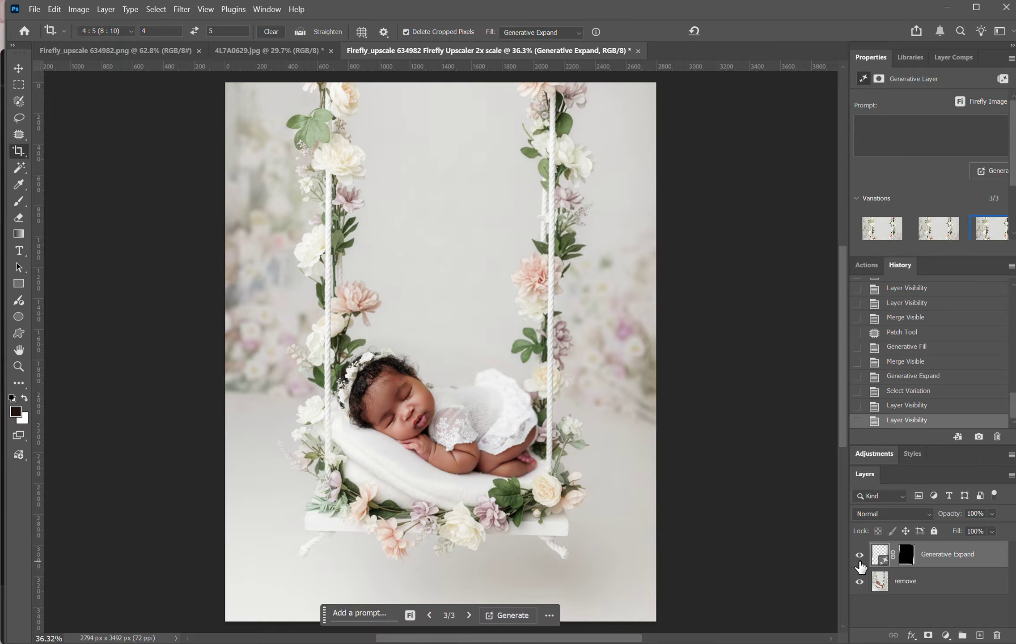
key(ctrl+shift+e)
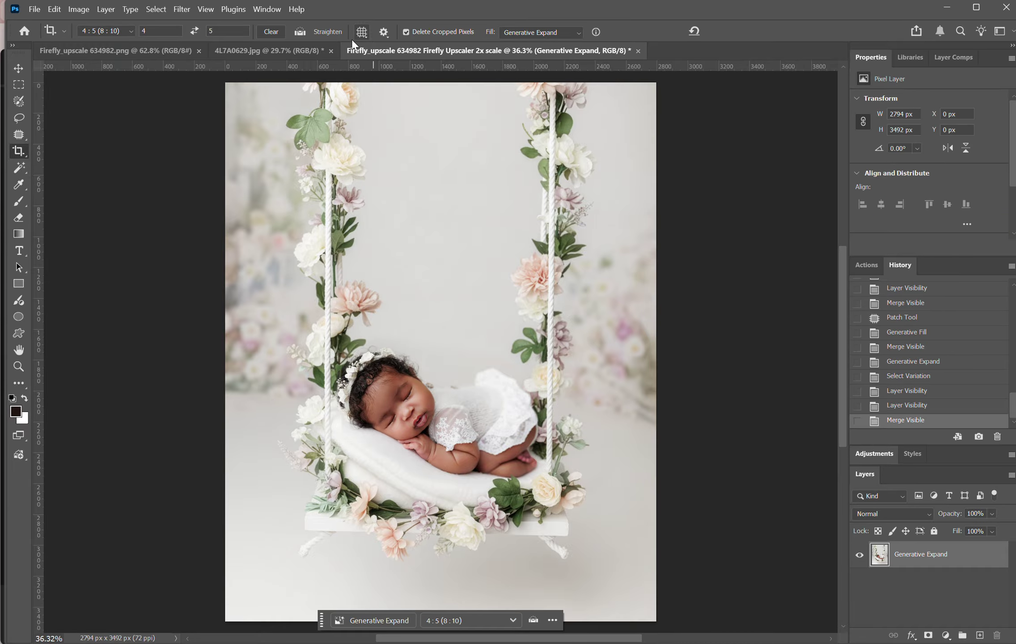
Step: Switch to the original baby photo 4L7A0629.jpg and clear the selection around the baby
drag(470, 51, 725, 50)
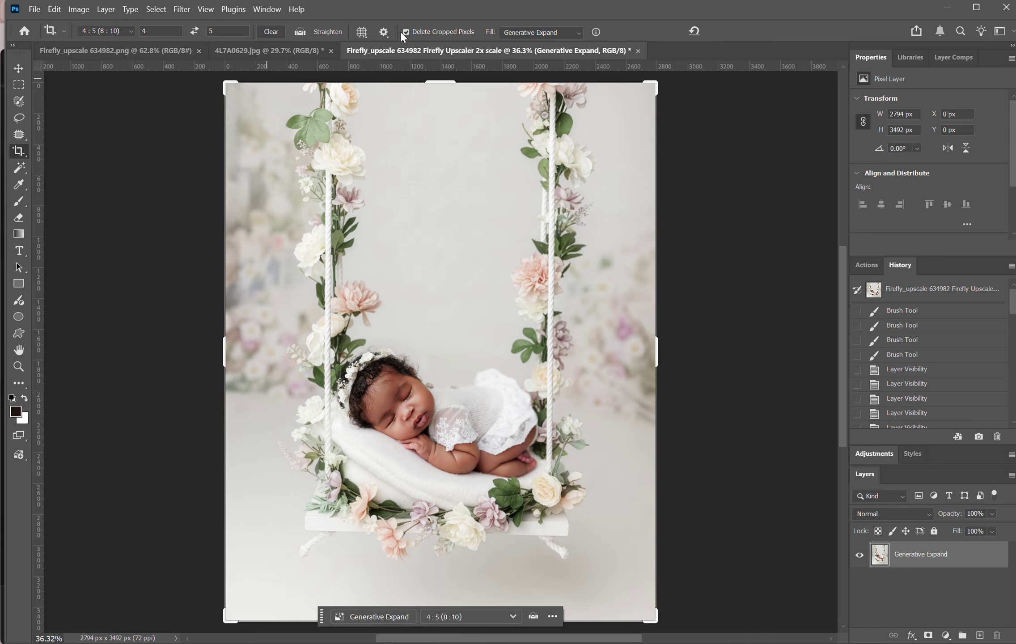
click(280, 51)
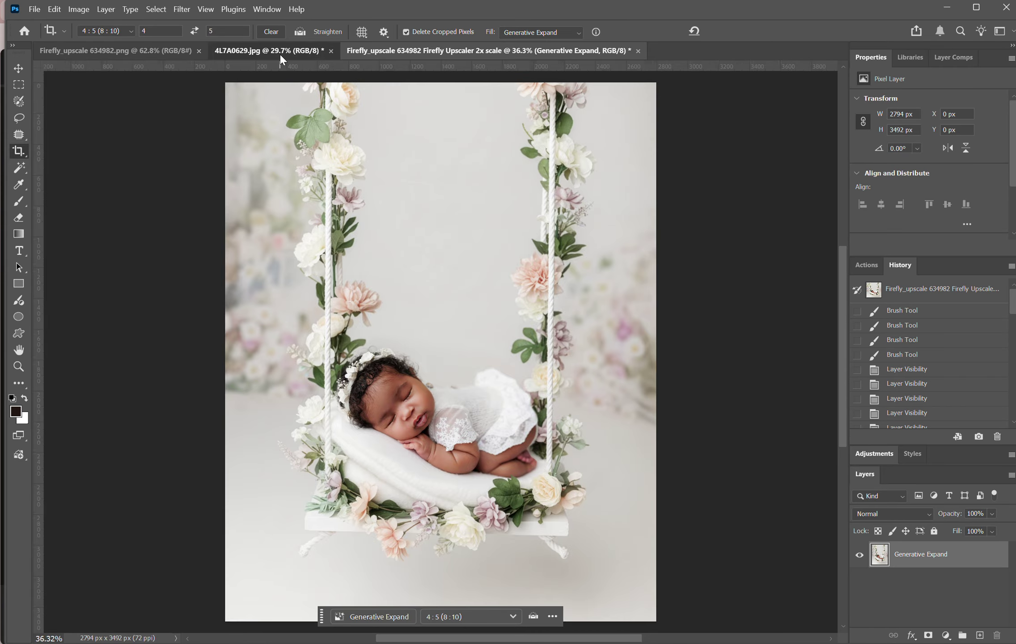
key(j)
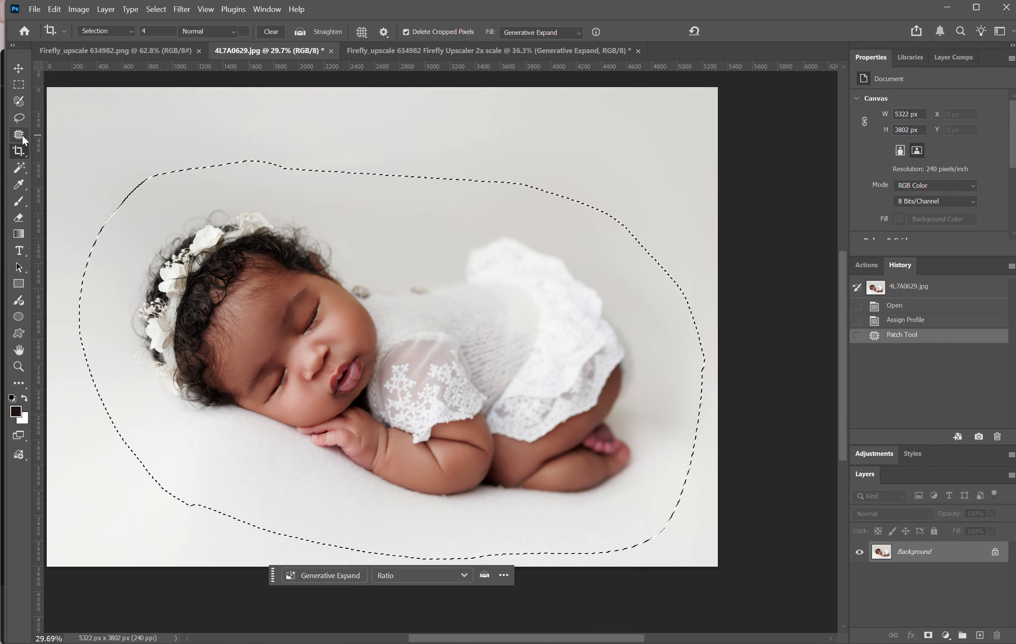
click(277, 103)
Step: Float the finished swing composite in its own window beside the original photo, with both images fully visible for comparison
click(976, 8)
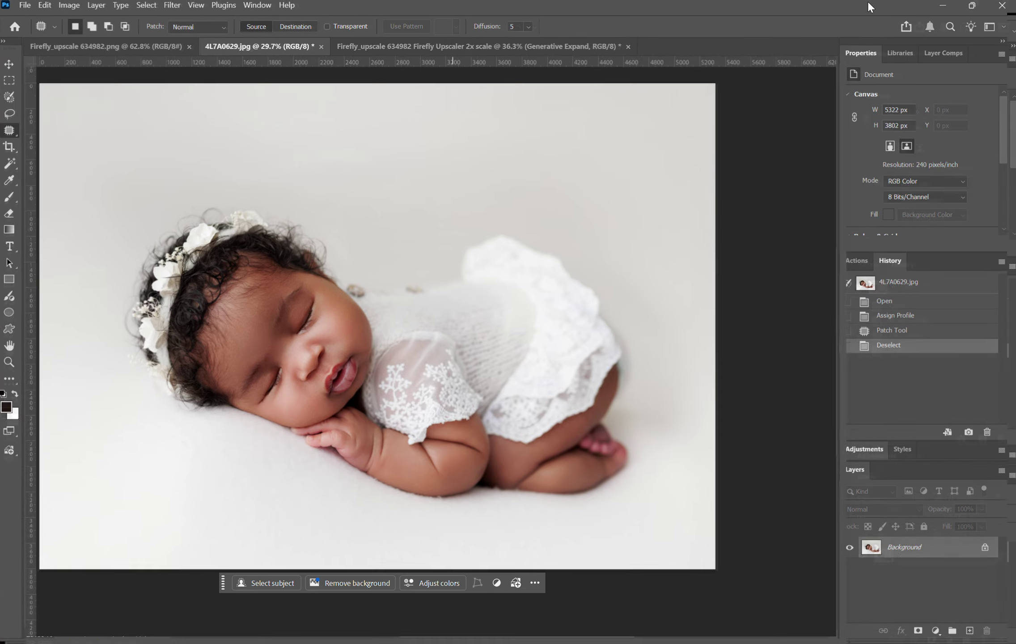
drag(367, 46, 584, 22)
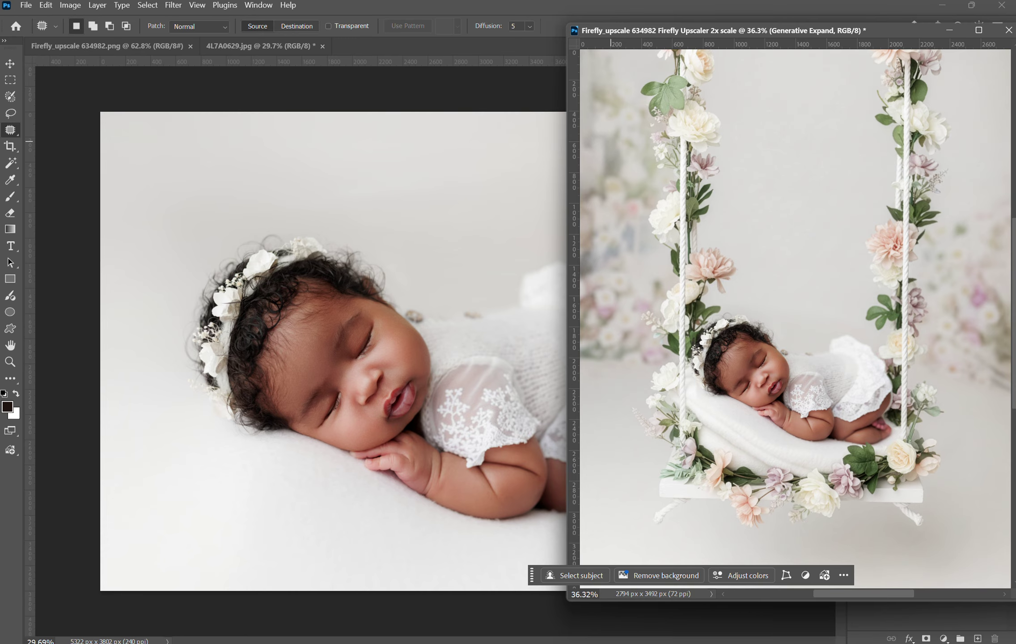
drag(286, 506, 127, 450)
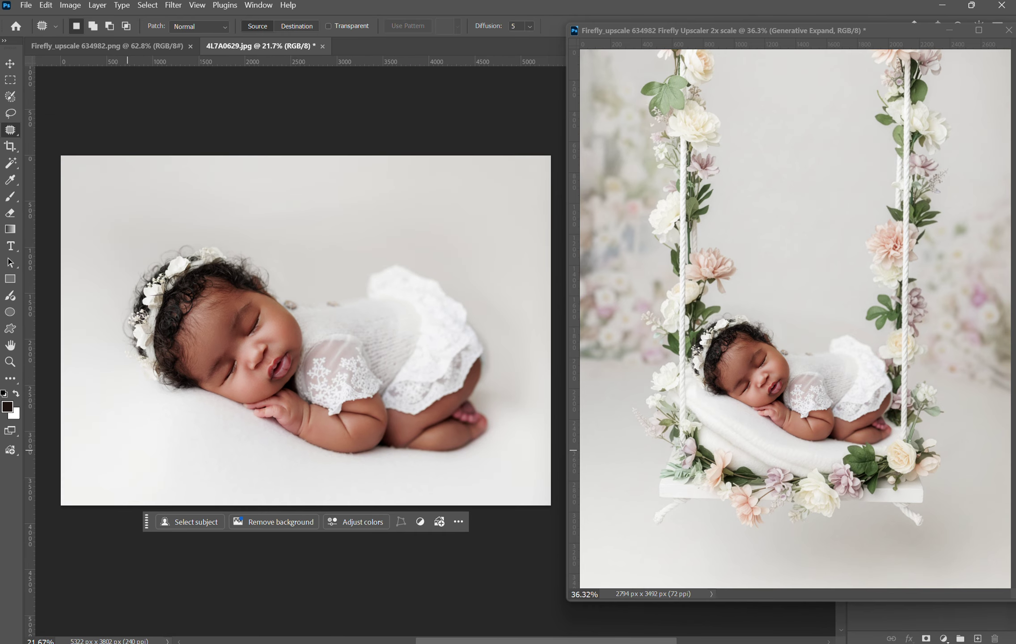